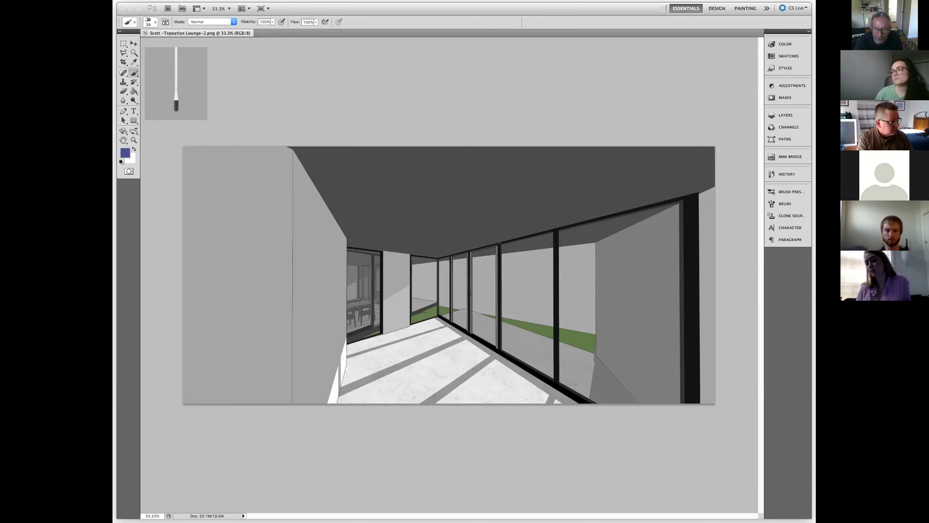
- Open the Tepoztlan Lounge-3 PNG from the Tepoztlan Lounge folder as a second document
left_click(219, 41)
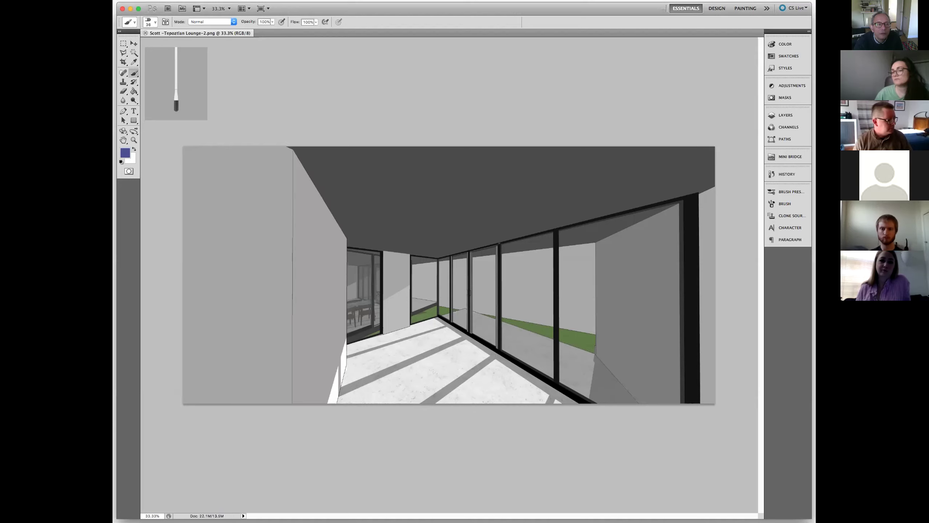
key("super+o")
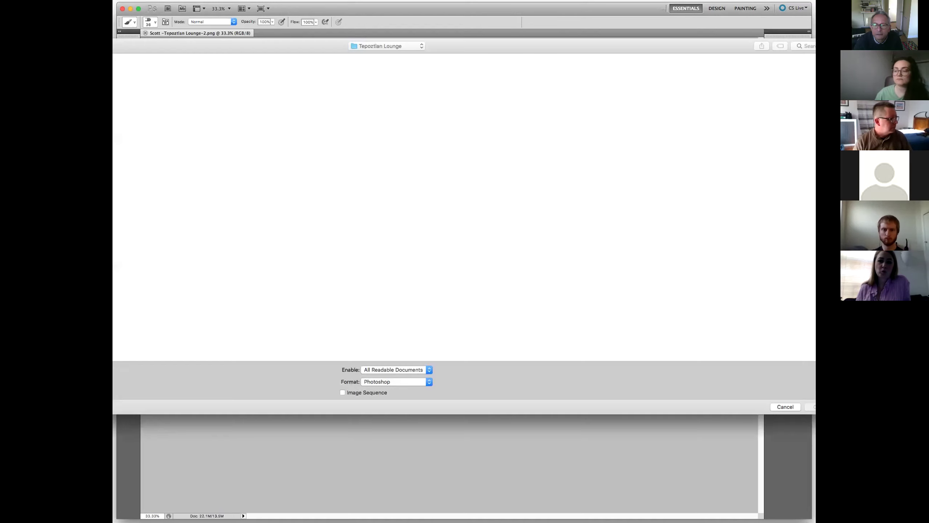
left_click(380, 46)
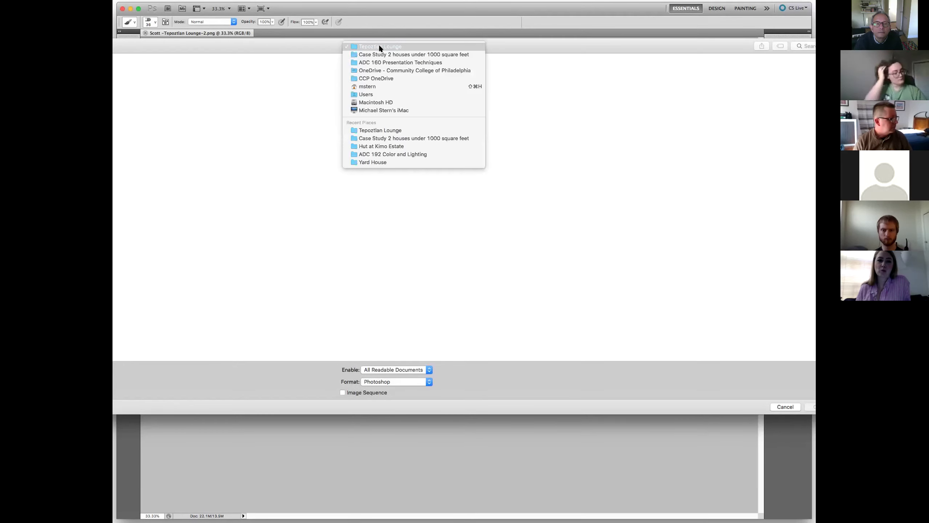
left_click(379, 46)
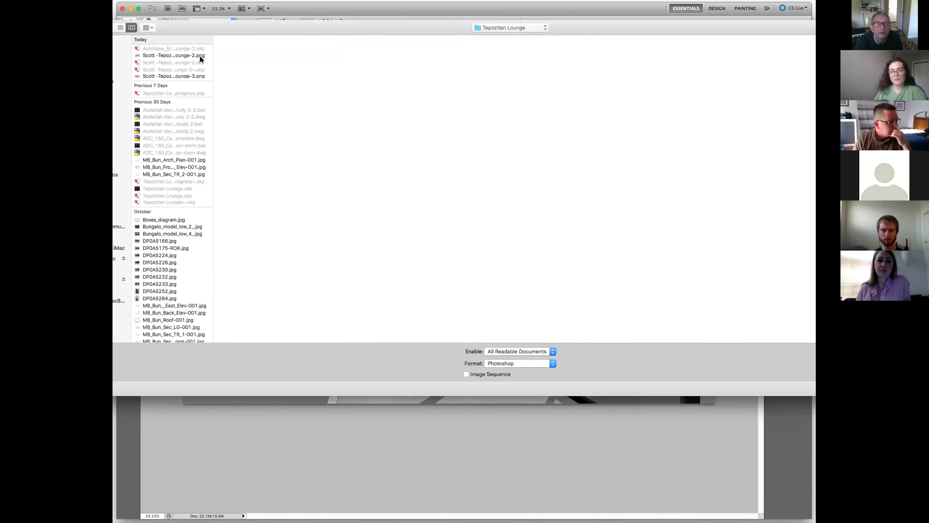
left_click(169, 76)
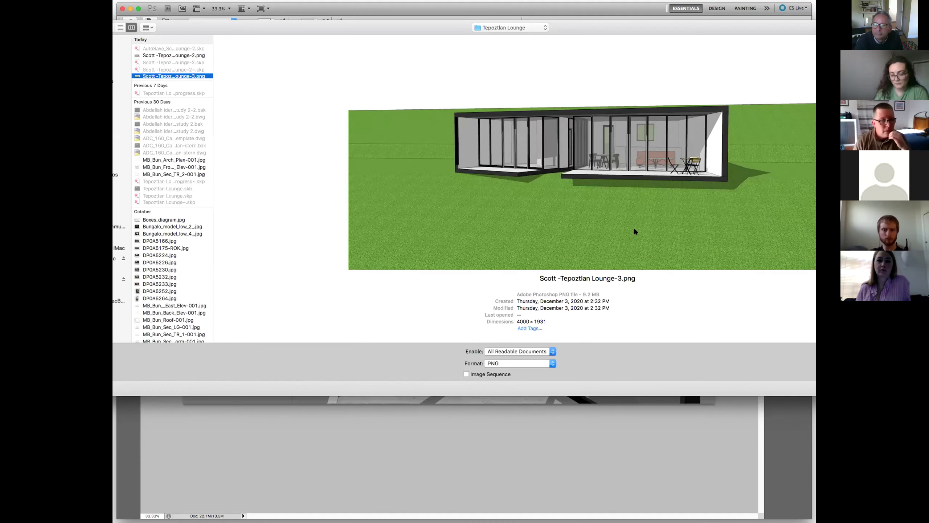
left_click_drag(343, 19, 241, 1)
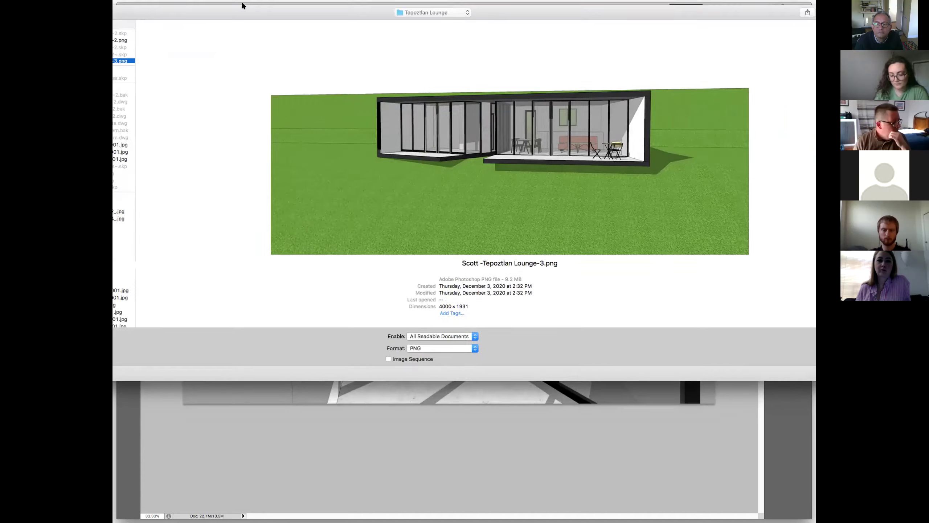
left_click(794, 365)
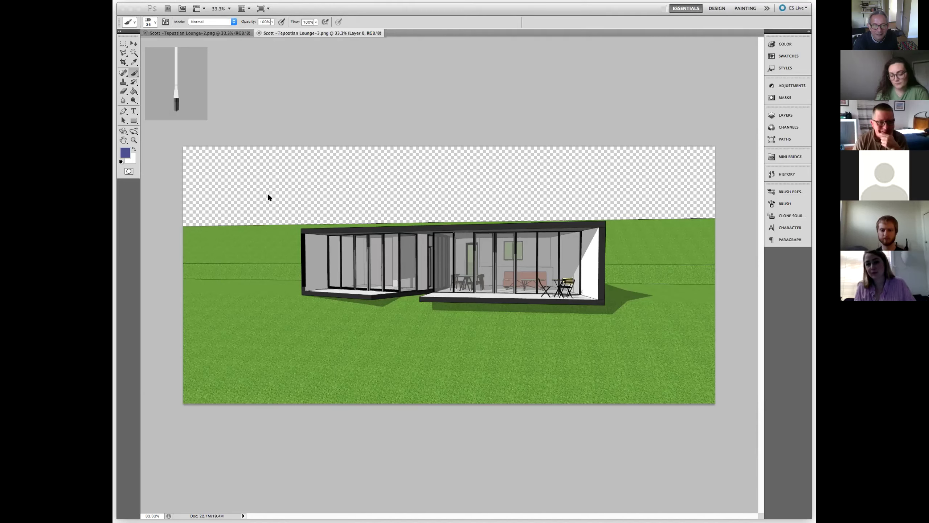
- Switch to SketchUp and view the Scene 7 and Interior 2 scenes to examine their backgrounds
key("super+Tab")
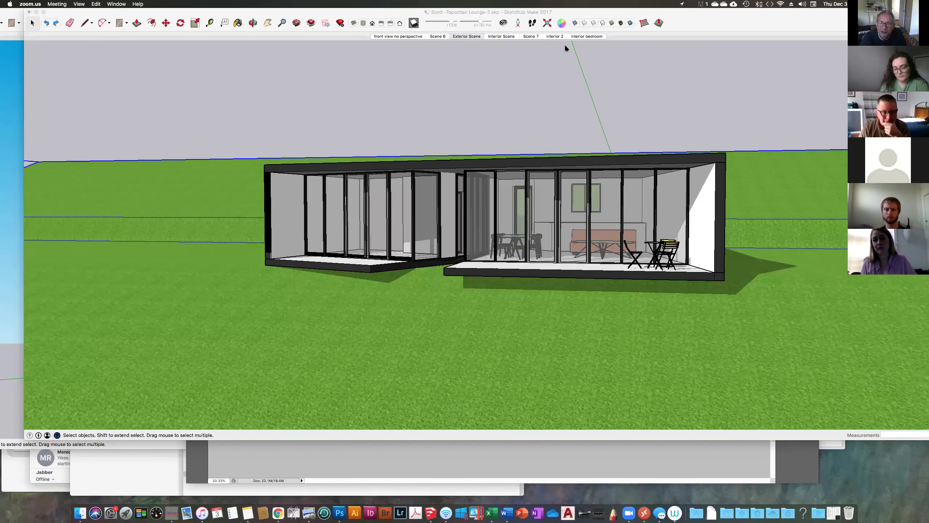
left_click(534, 36)
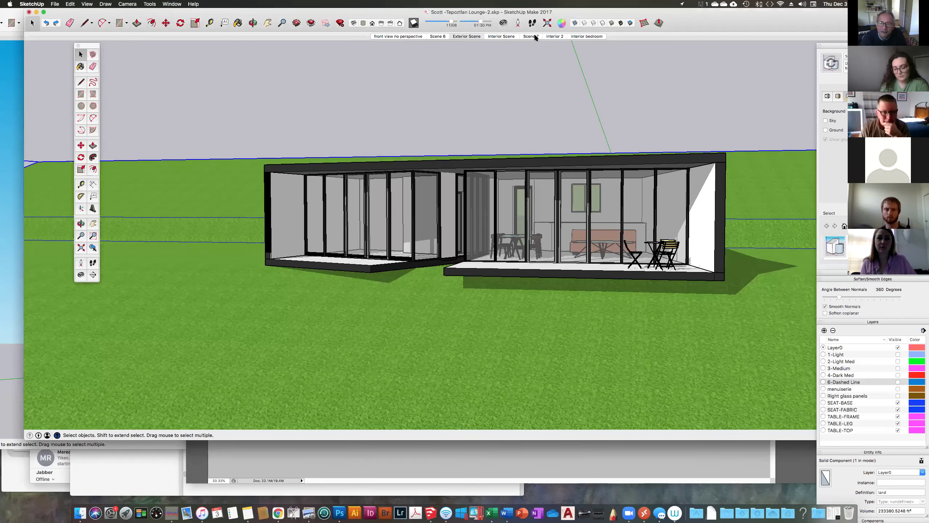
left_click(534, 36)
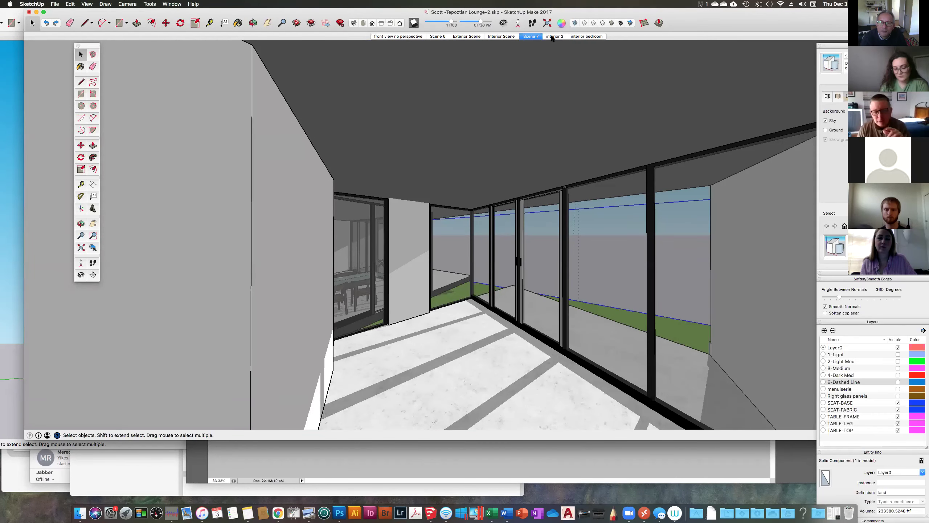
left_click(552, 37)
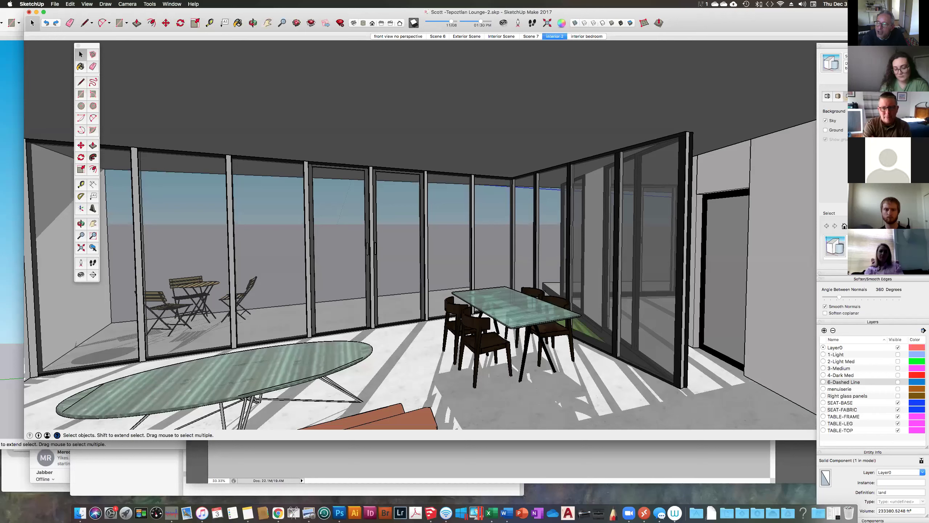
left_click(880, 34)
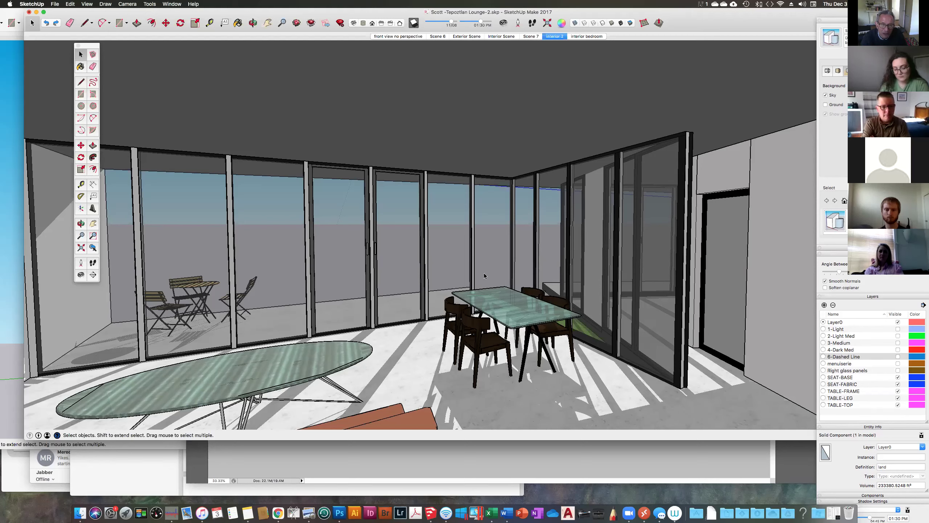
- Bring up the hut at kimo estate model, collapse the layer list and show the full shadow settings
left_click(174, 5)
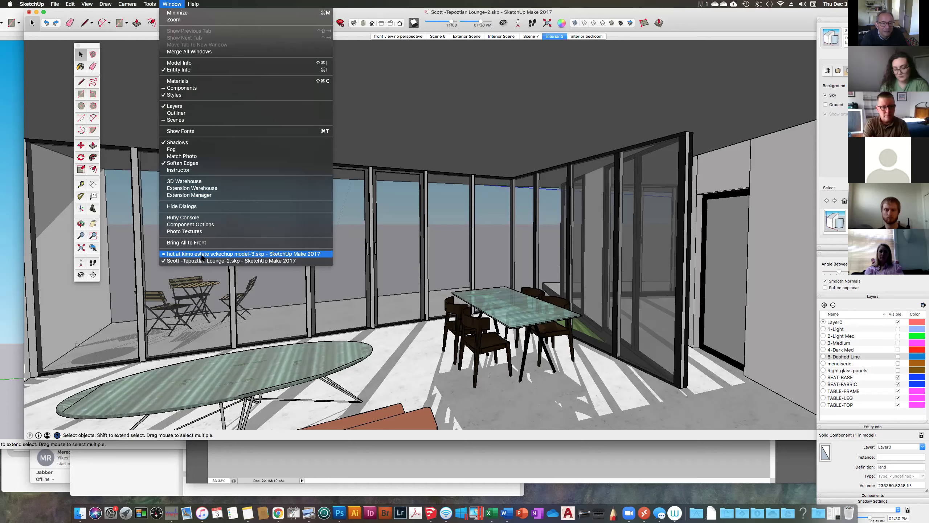
left_click(202, 254)
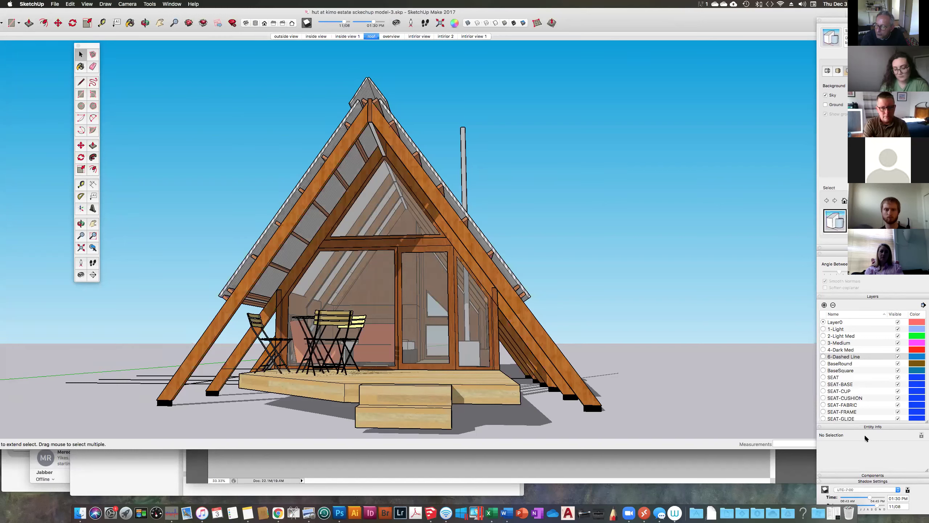
left_click(871, 480)
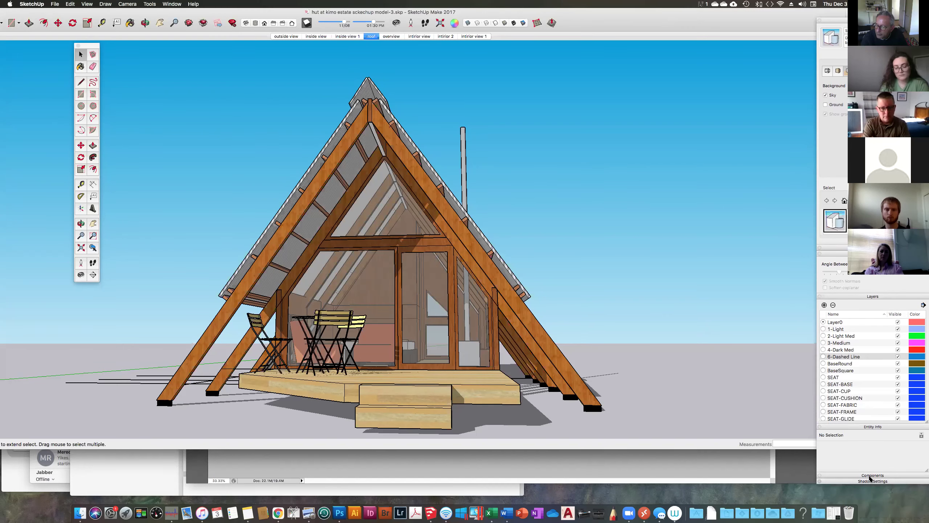
left_click(861, 298)
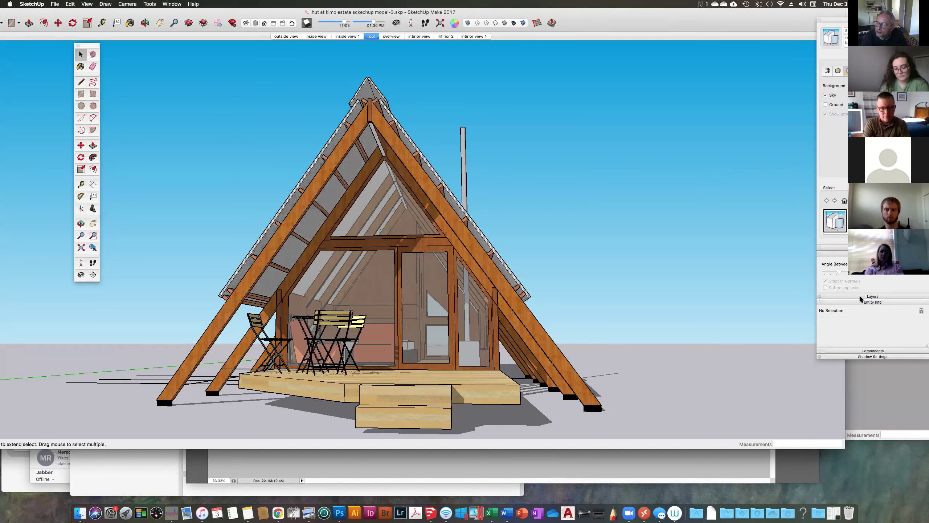
left_click(861, 358)
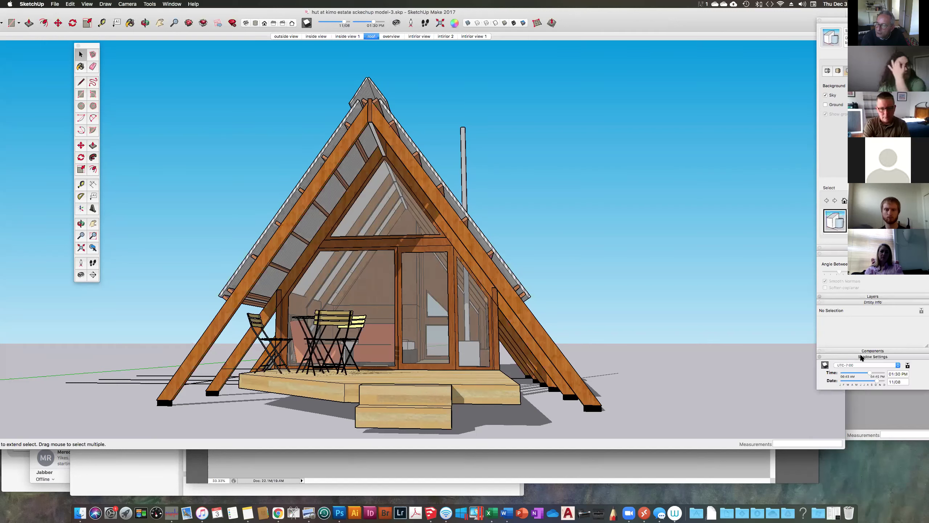
left_click(908, 365)
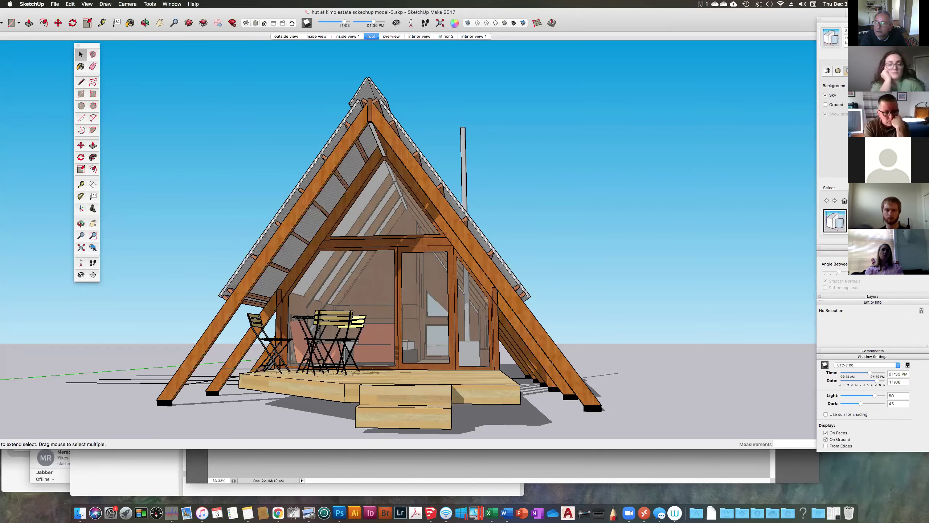
- Turn off the sky background in the hut model and try the ground background on and off
left_click(826, 95)
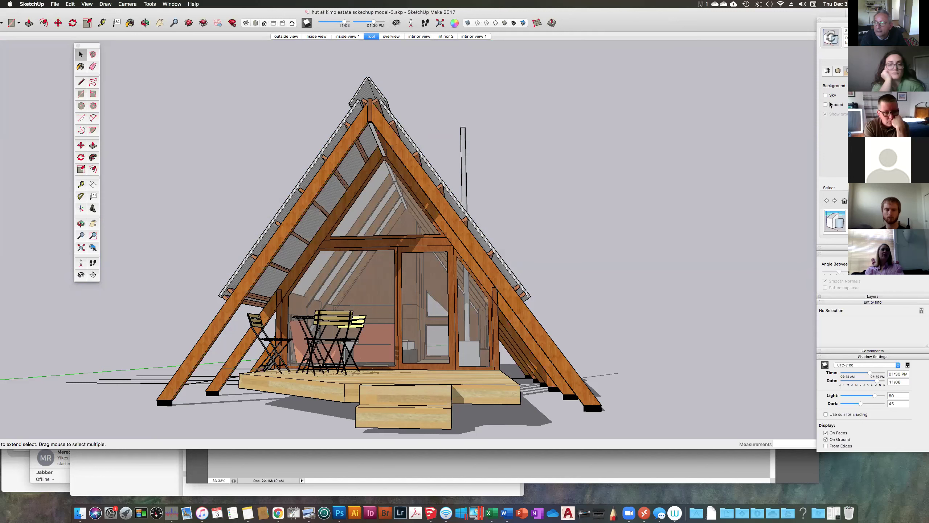
left_click(826, 105)
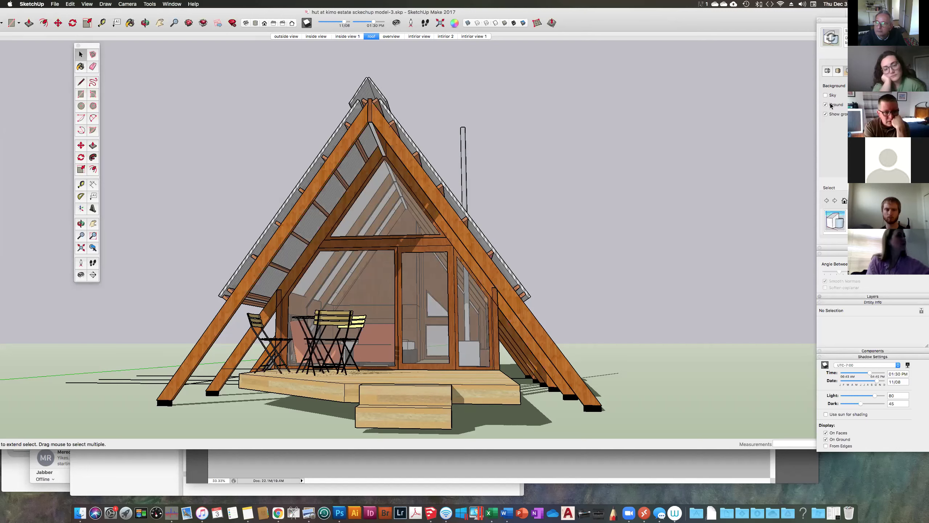
left_click(831, 105)
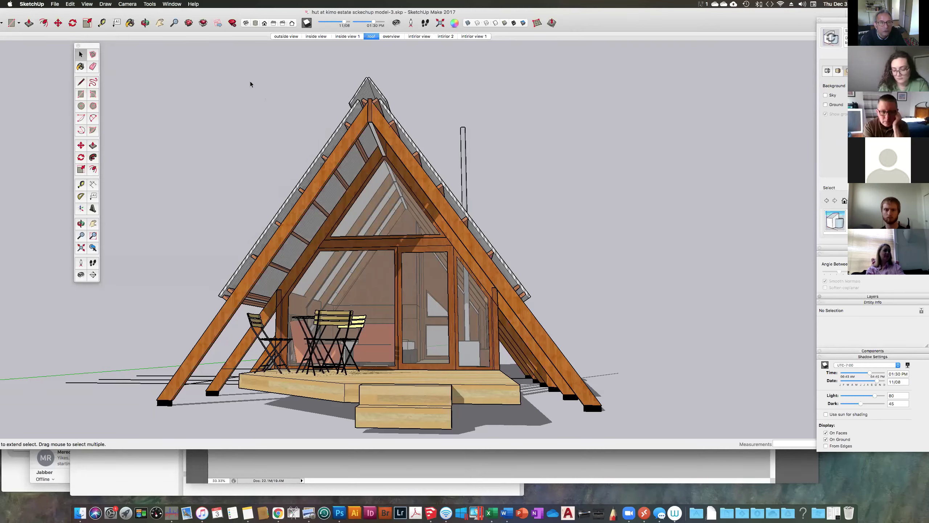
- Return to the Tepoztlan Lounge-2 model and examine the land around the house from outside the interior scene
left_click(181, 4)
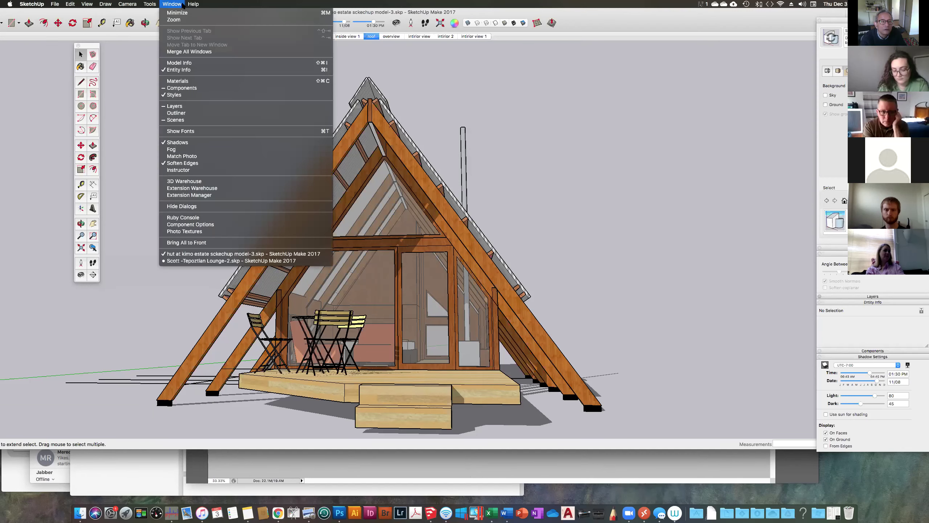
left_click(234, 260)
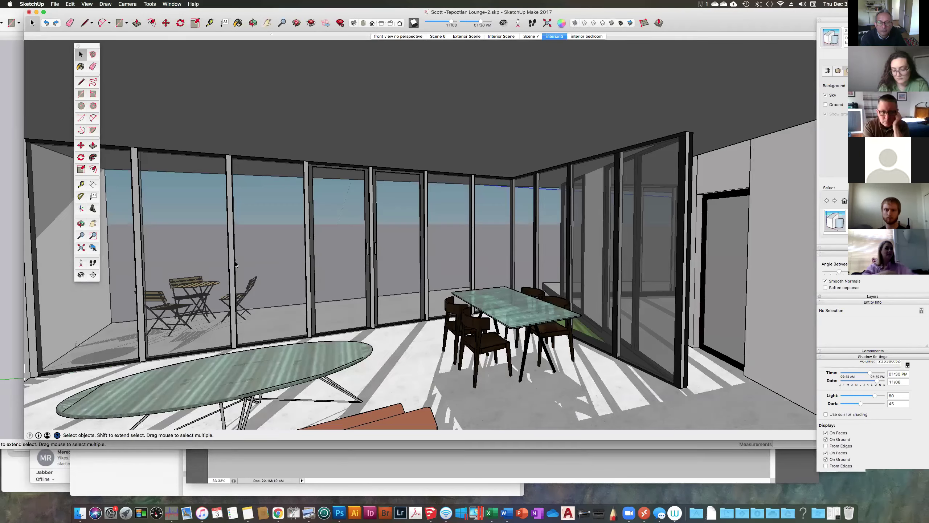
scroll(390, 175, "down", 6)
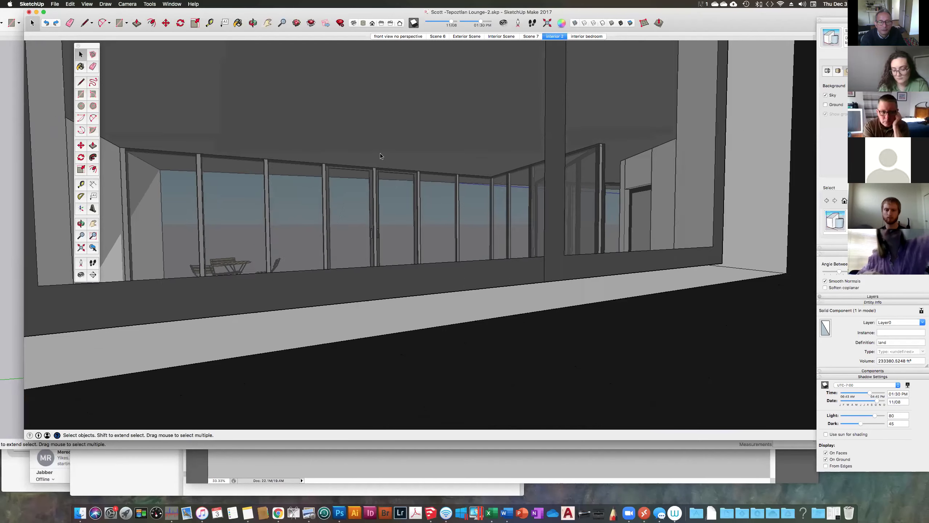
scroll(378, 154, "down", 5)
key("o")
left_click_drag(383, 162, 429, 177)
scroll(428, 179, "down", 10)
key("space")
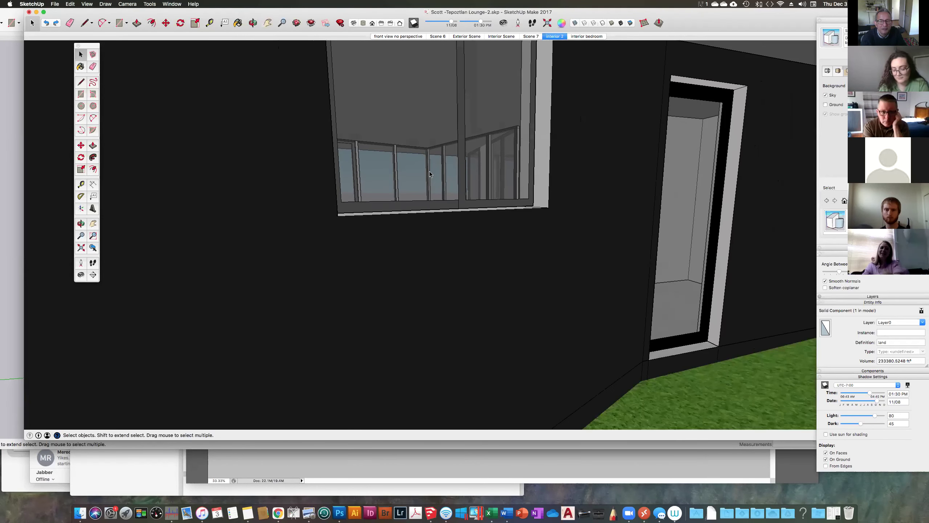
scroll(407, 139, "down", 8)
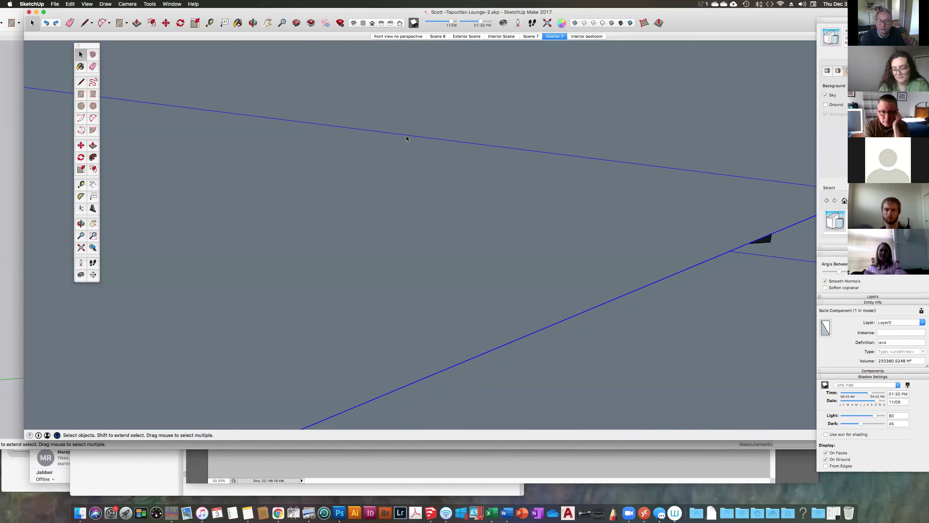
left_click_drag(391, 122, 359, 177)
scroll(359, 177, "up", 10)
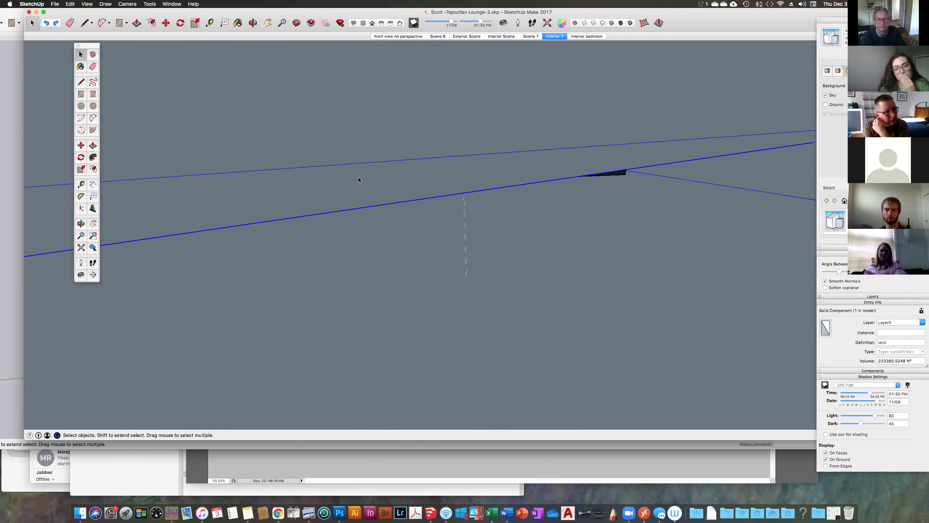
scroll(358, 177, "down", 6)
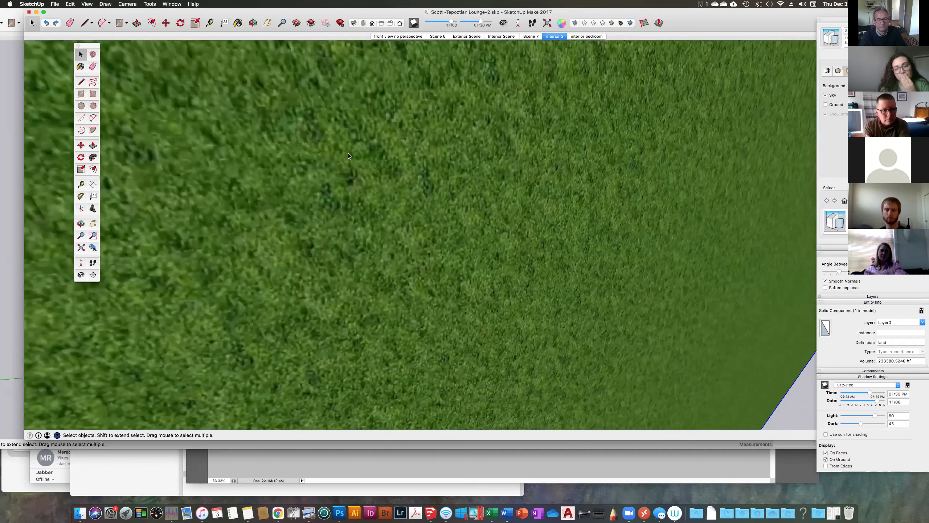
scroll(344, 147, "down", 10)
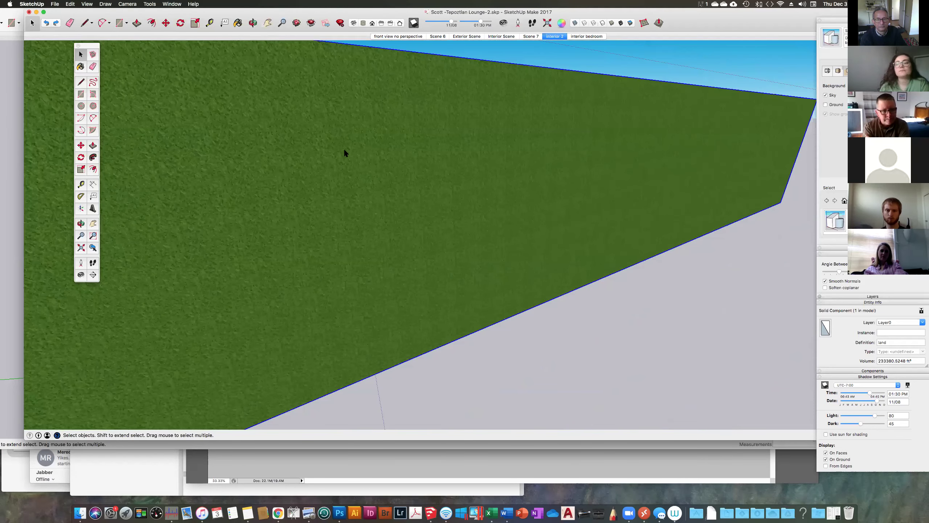
key("o")
left_click_drag(470, 148, 729, 140)
key("space")
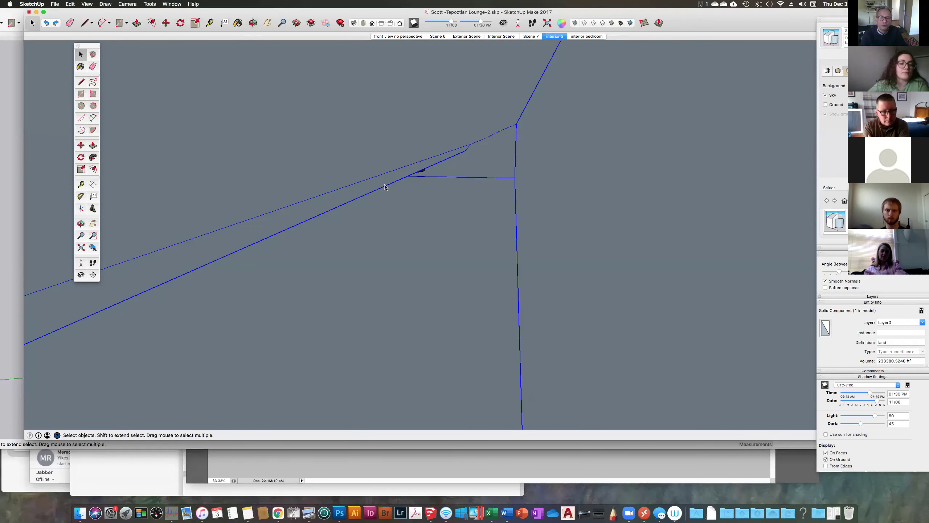
- Clear the land selection and inspect the sloped terrain and the house from several outside angles
key("super+z")
key("super+z")
key("super+z")
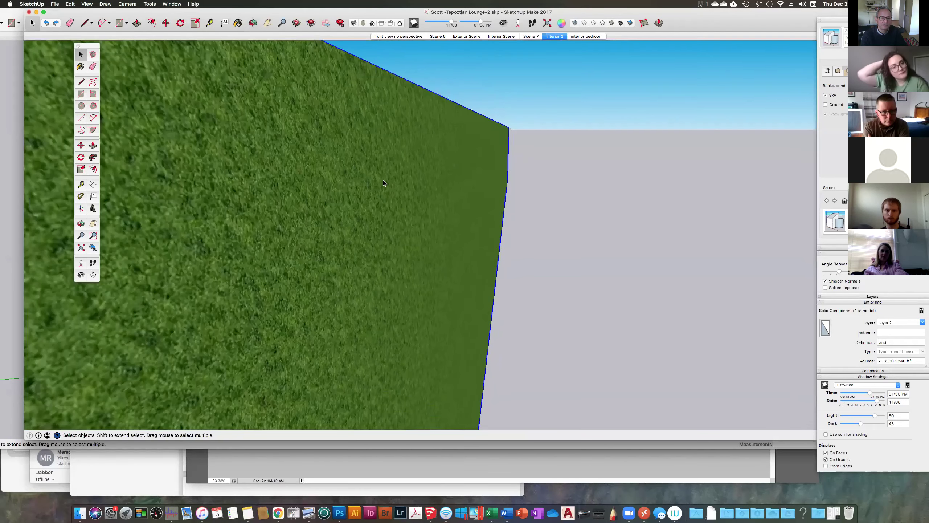
key("super+z")
key("super+z")
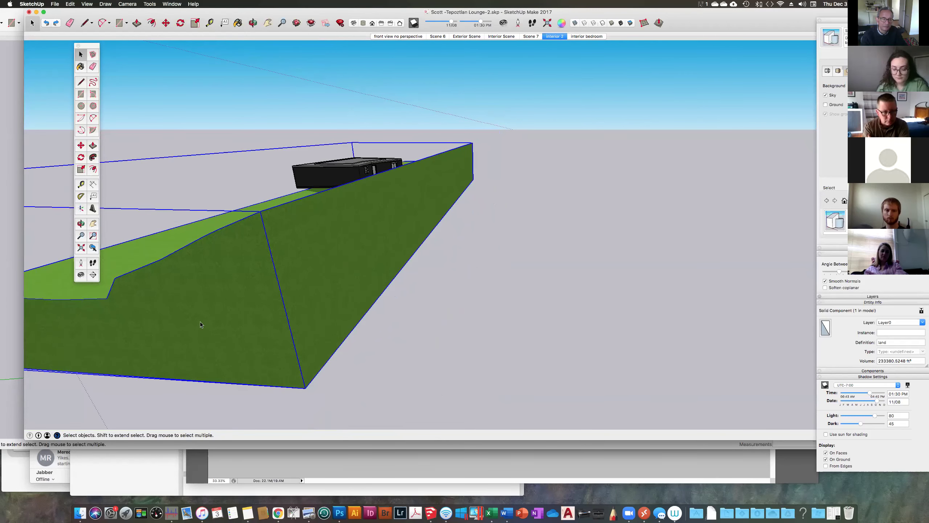
left_click_drag(243, 319, 293, 291)
key("o")
key("space")
key("super+z")
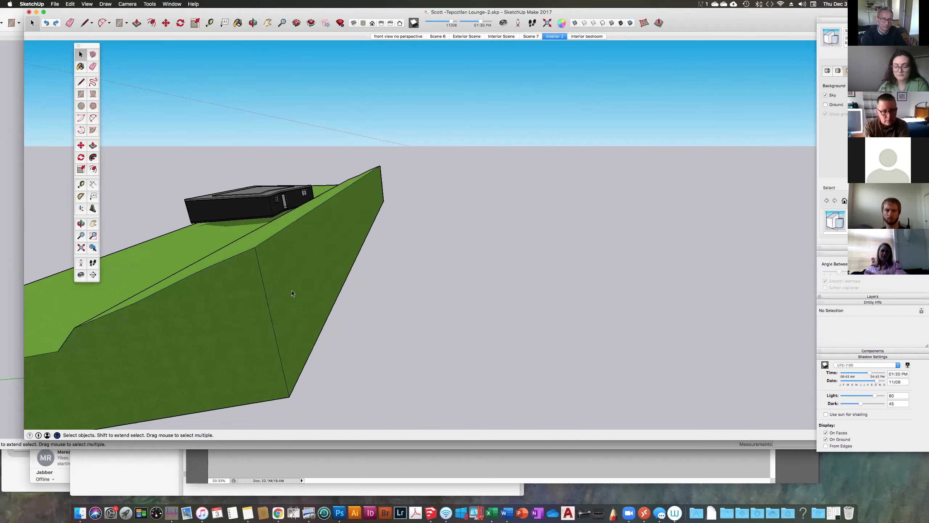
key("o")
left_click_drag(228, 307, 482, 60)
key("space")
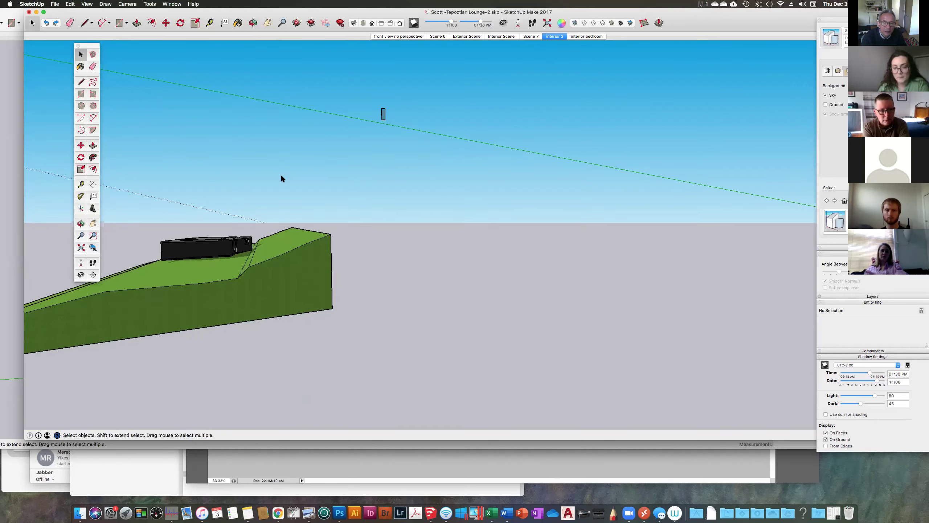
- Switch the face style to Shaded without textures and view the land and house from the front
left_click(613, 24)
key("o")
left_click_drag(248, 206, 371, 230)
key("space")
scroll(315, 257, "down", 3)
key("o")
left_click_drag(176, 285, 252, 275)
key("space")
left_click_drag(172, 278, 143, 271)
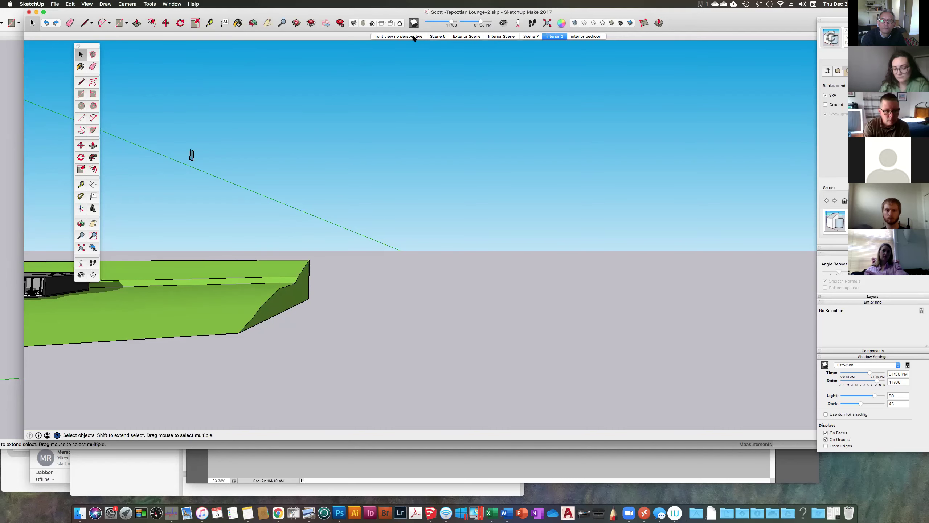
- Show Scene 6 of the house, try the Shaded With Textures face style, and return the faces to Shaded
left_click(433, 38)
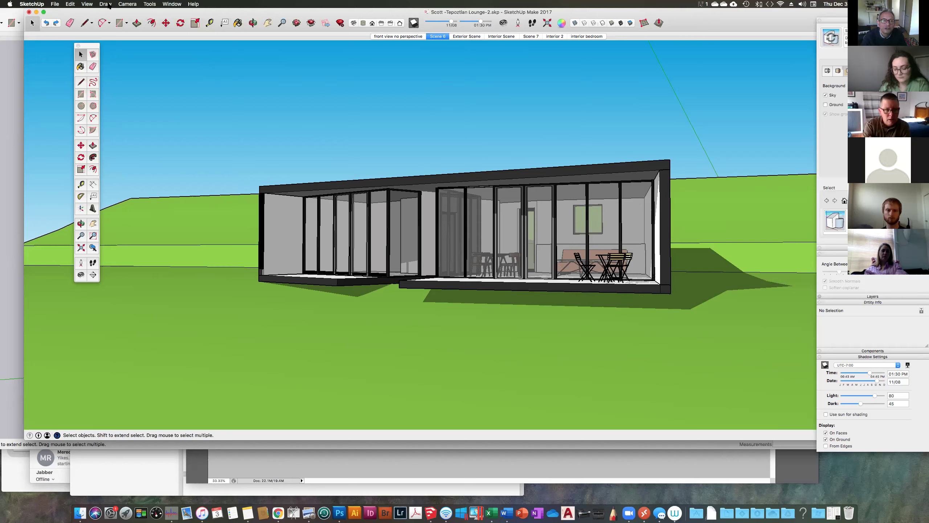
left_click(88, 4)
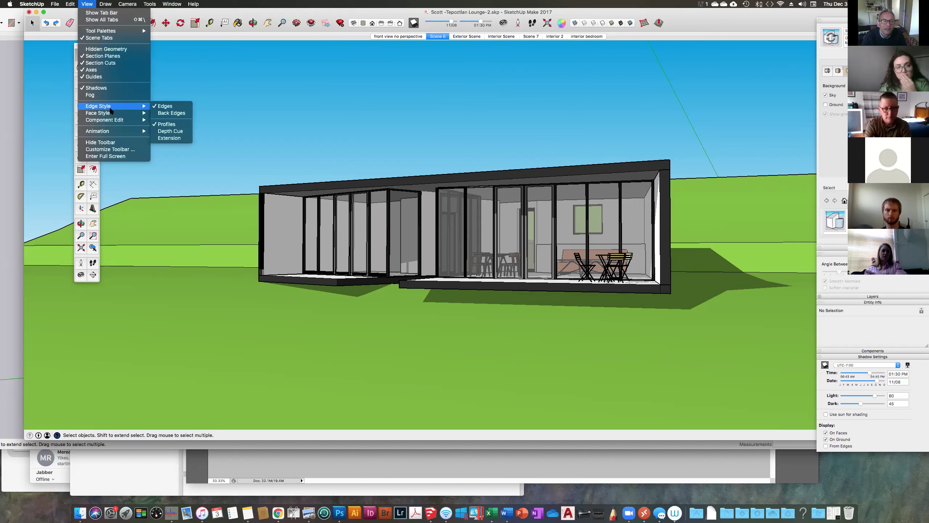
mouse_move(124, 114)
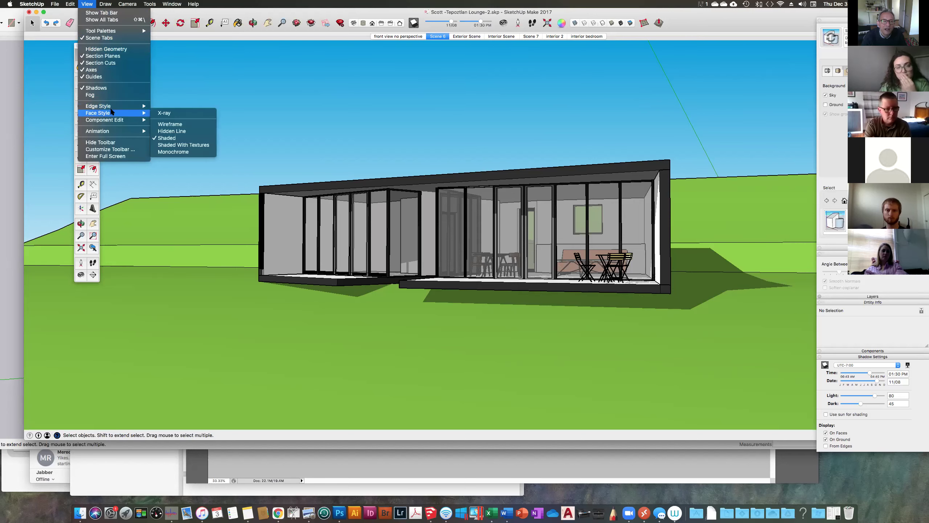
left_click(180, 145)
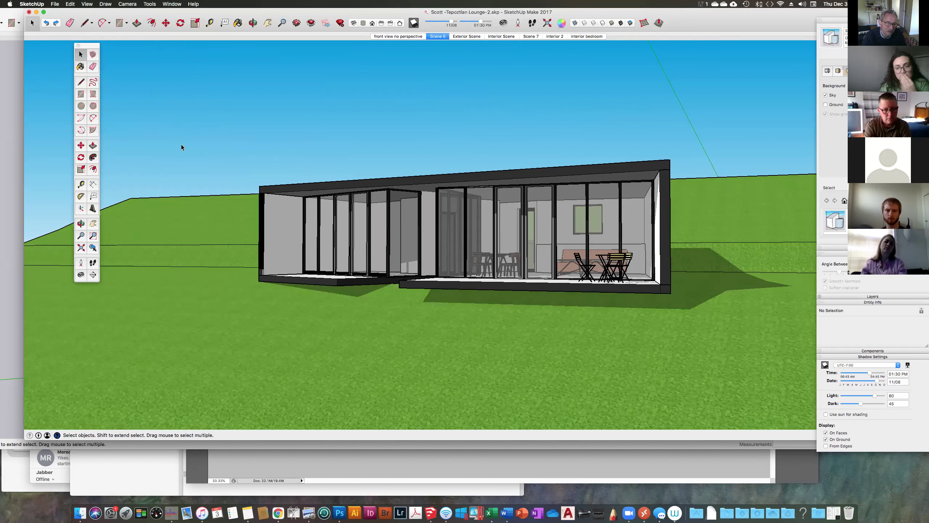
left_click(87, 3)
mouse_move(100, 113)
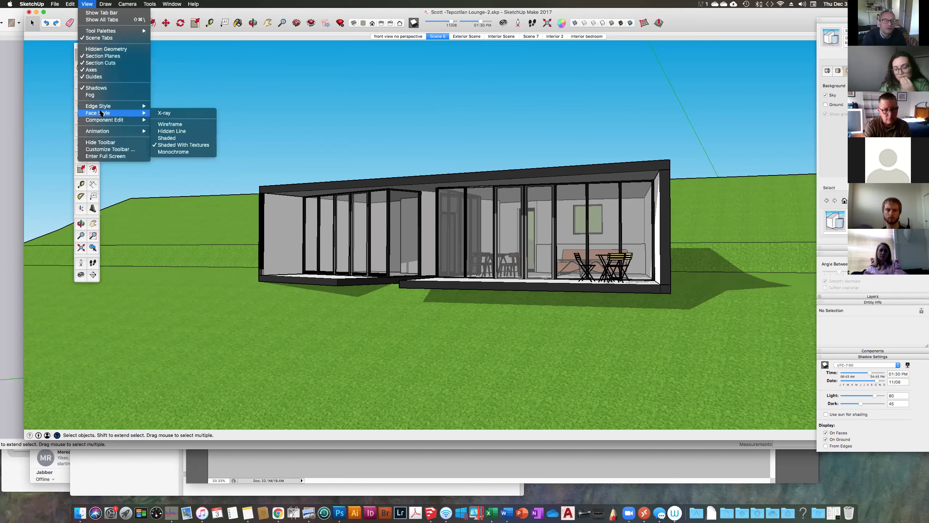
left_click(176, 138)
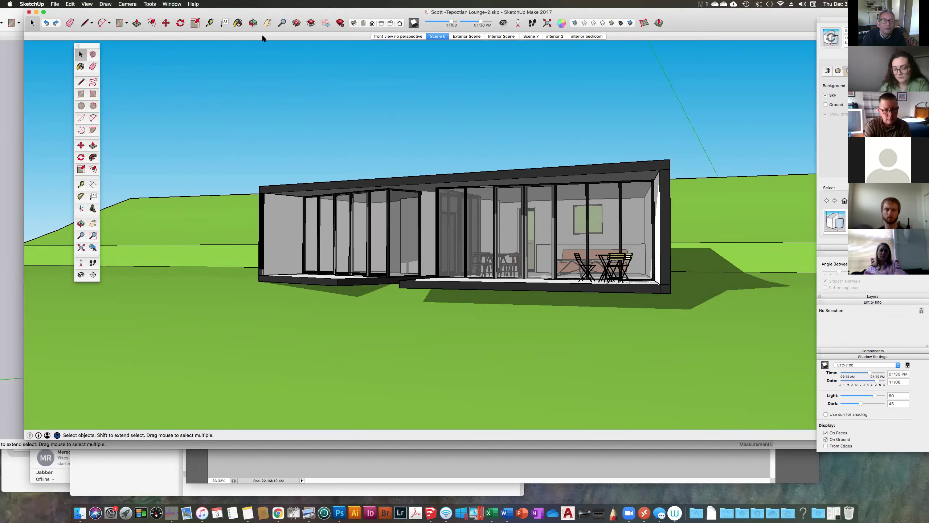
- Export the Scene 6 view as a PNG 2D graphic, changing the number at the end of the file name to 4
left_click(54, 4)
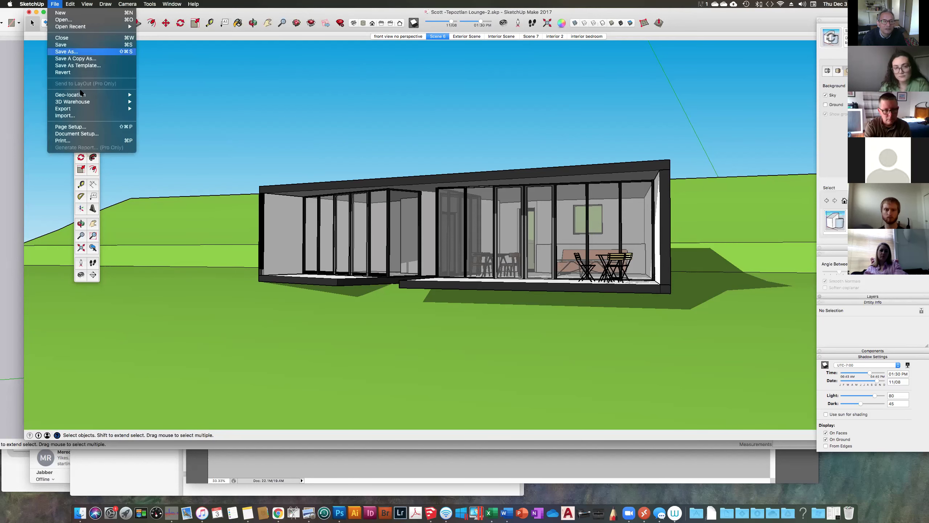
mouse_move(91, 109)
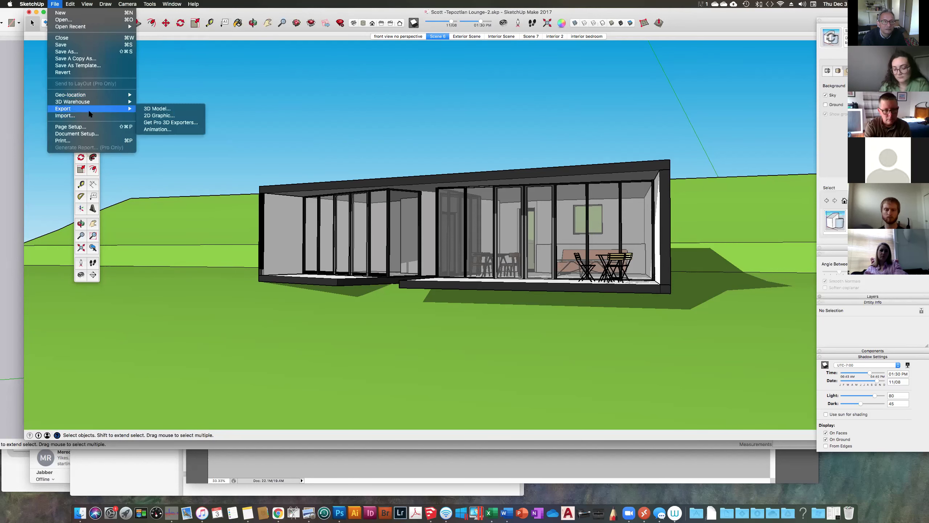
left_click(160, 116)
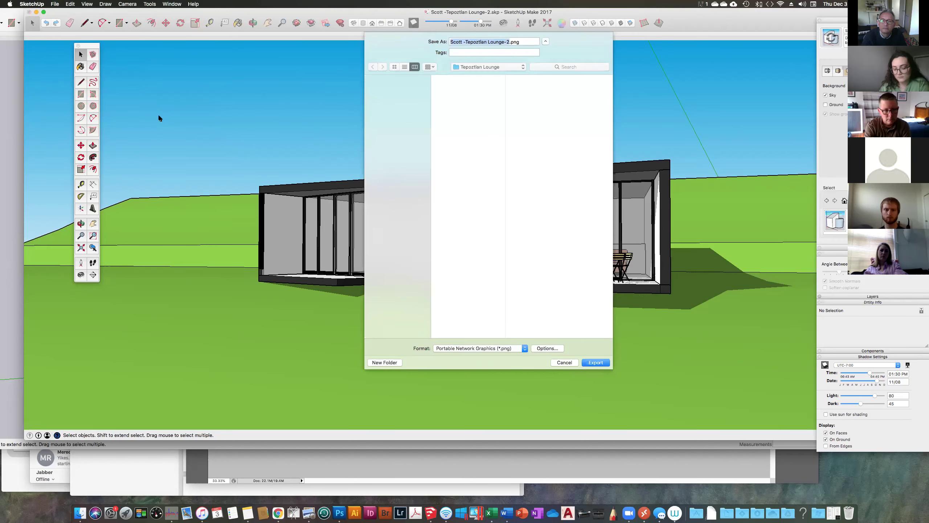
left_click(509, 42)
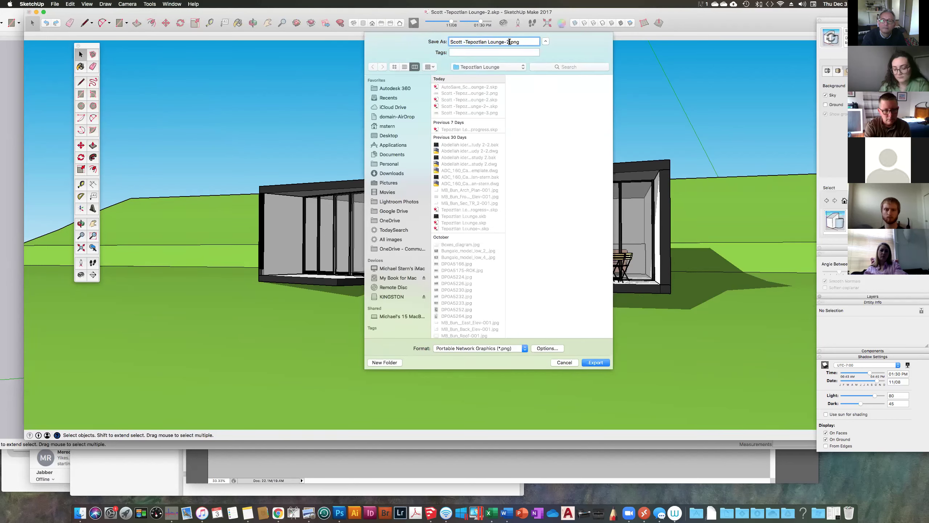
key("BackSpace")
type("4")
left_click(595, 362)
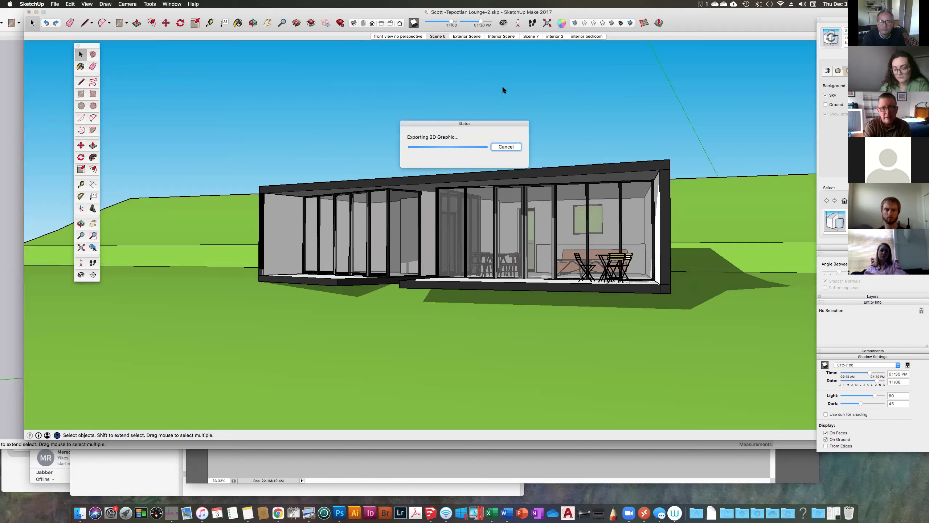
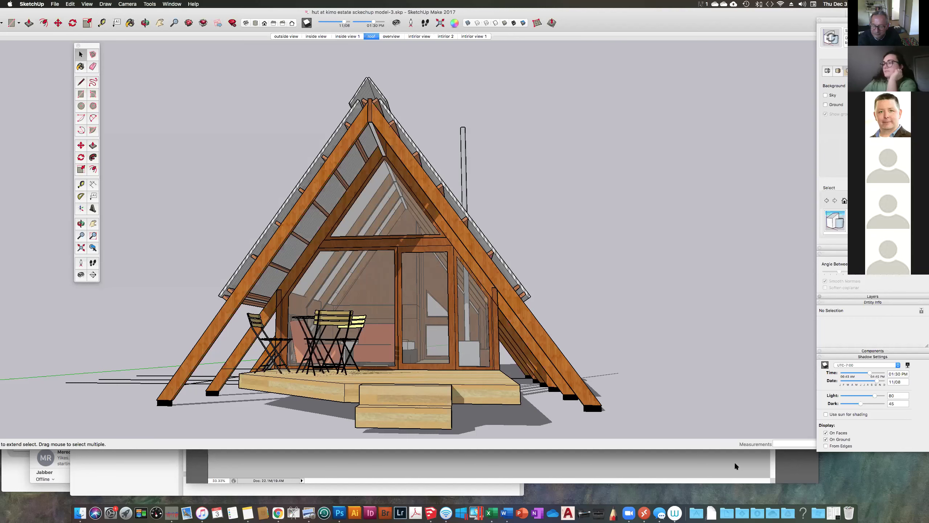
- Switch to Photoshop and examine the hut lumion view2 rendering at 200% and the interior rendering hut lumion view 1
key("super+Tab")
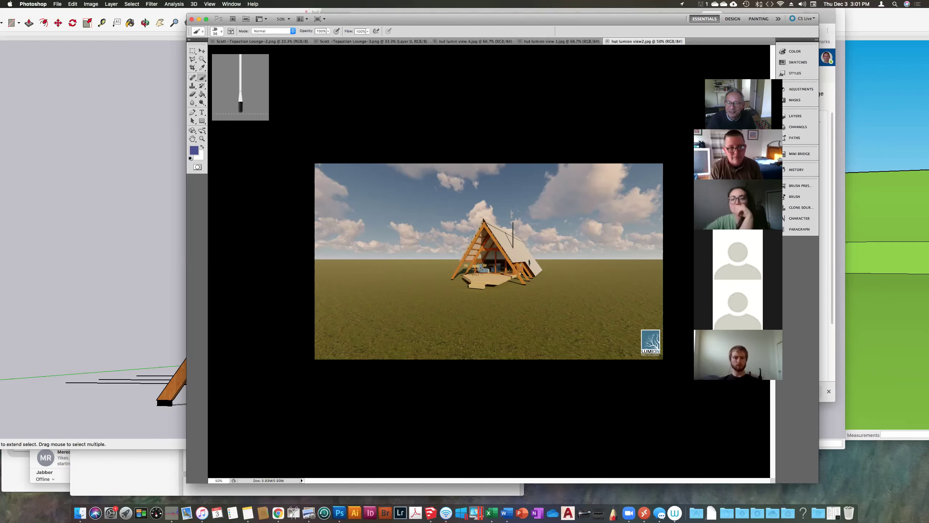
left_click(289, 20)
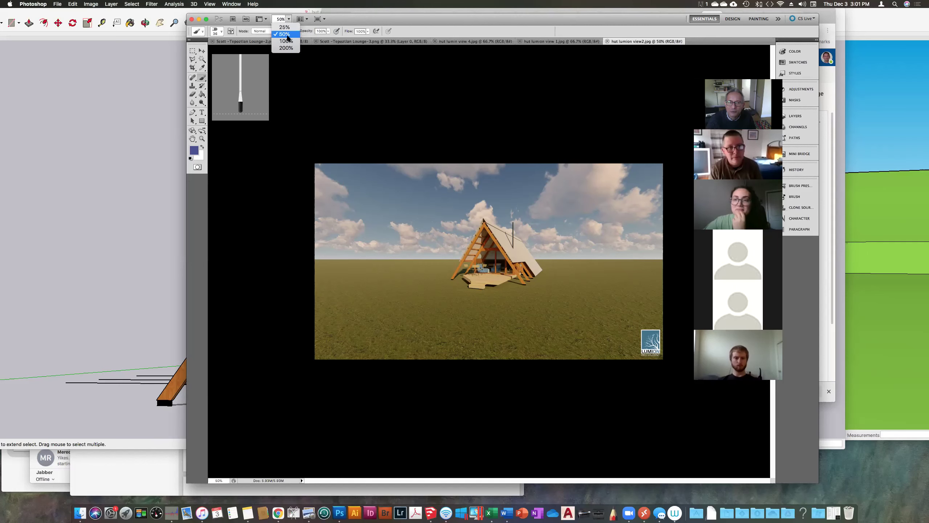
left_click(289, 48)
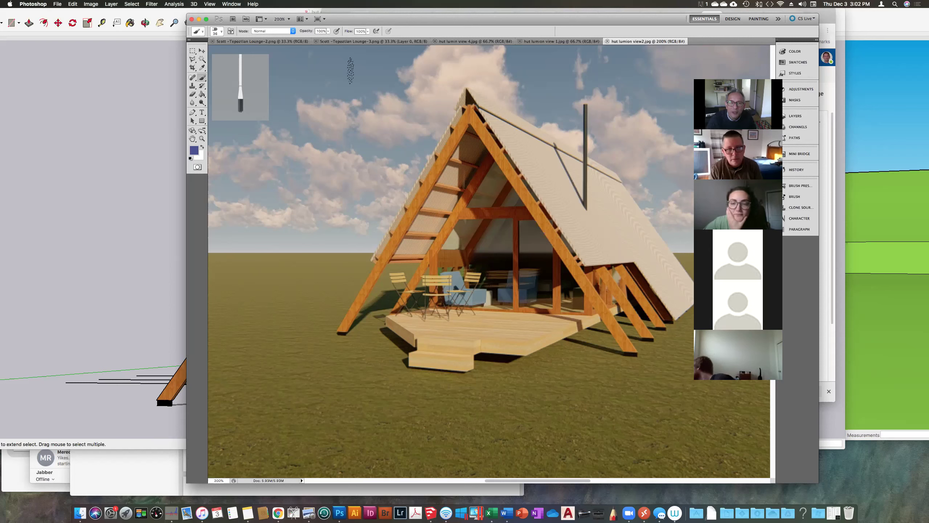
left_click(552, 41)
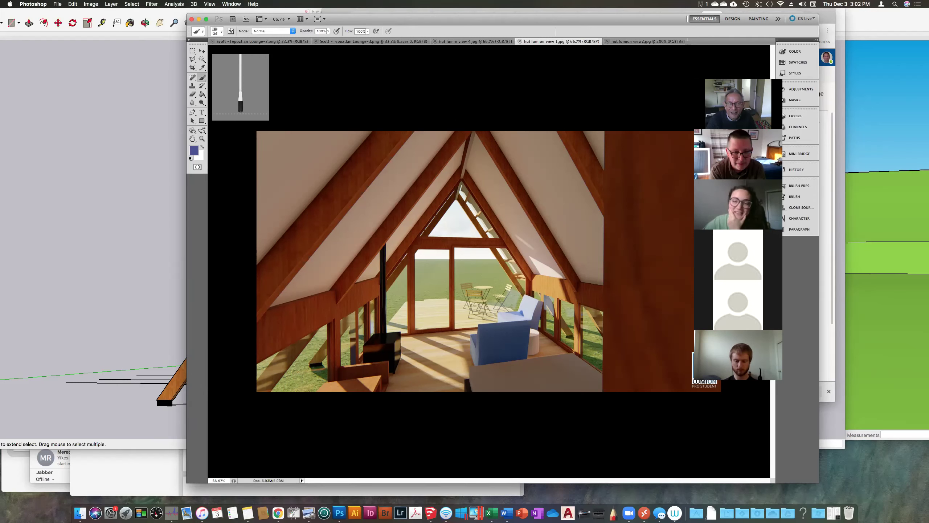
- Crop hut lumion view 4.jpg to its full height, trimming both sides closer around the hut and deck
left_click(464, 42)
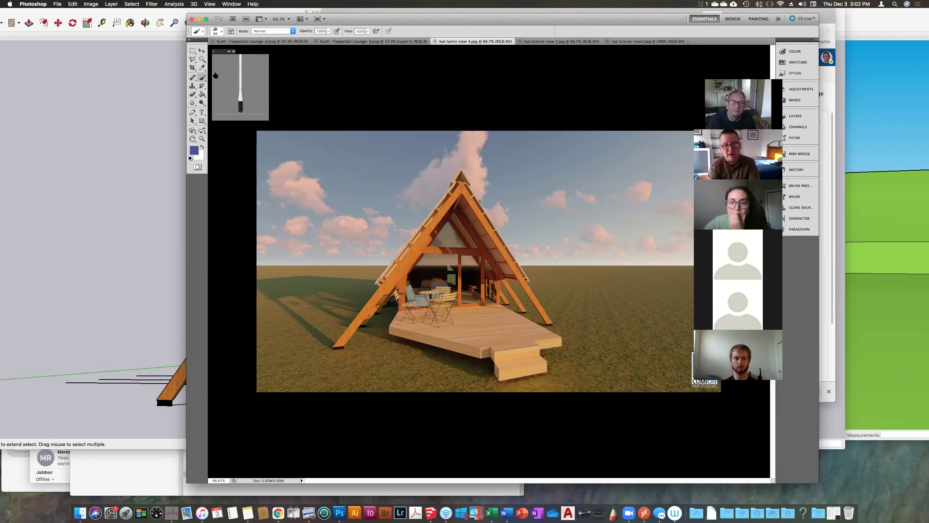
left_click(192, 68)
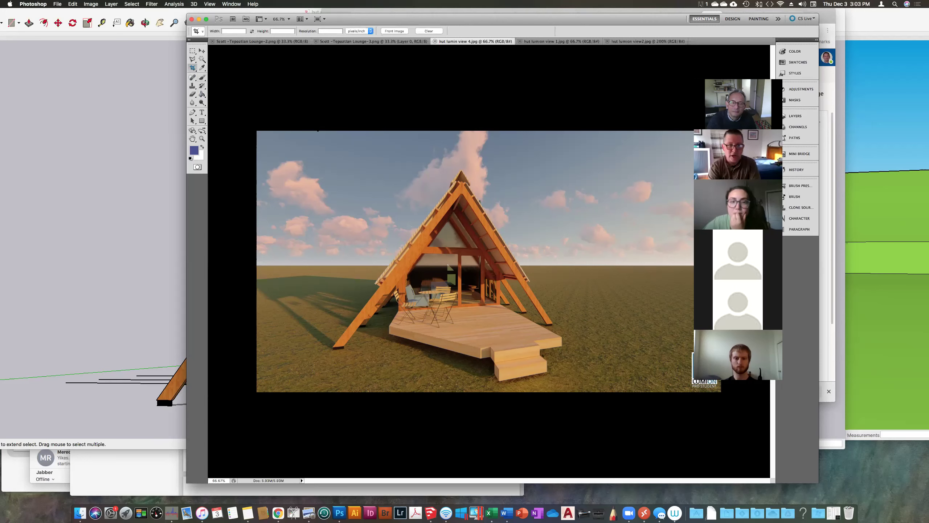
left_click_drag(311, 132, 587, 392)
key("Return")
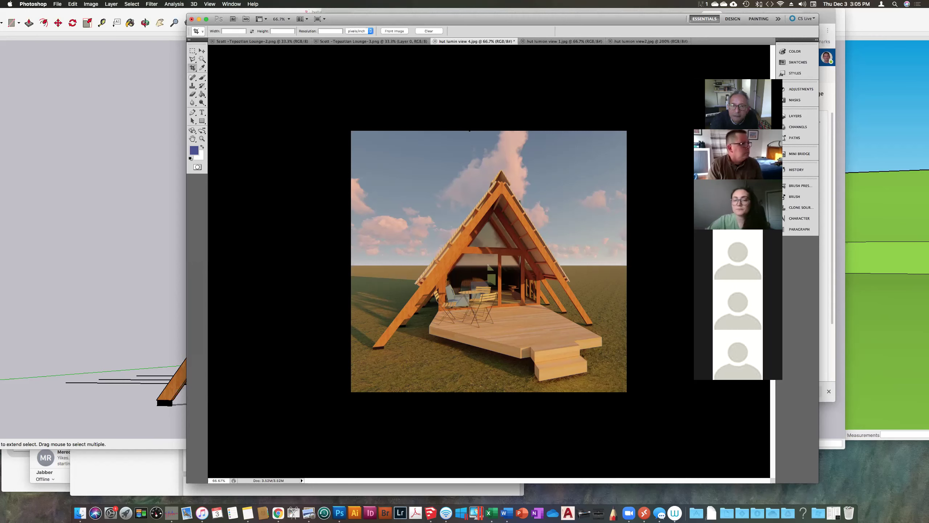
- Crop hut lumion view 1.jpg at full height to remove most of the plain brown wood surface and the Lumion logo
left_click(536, 42)
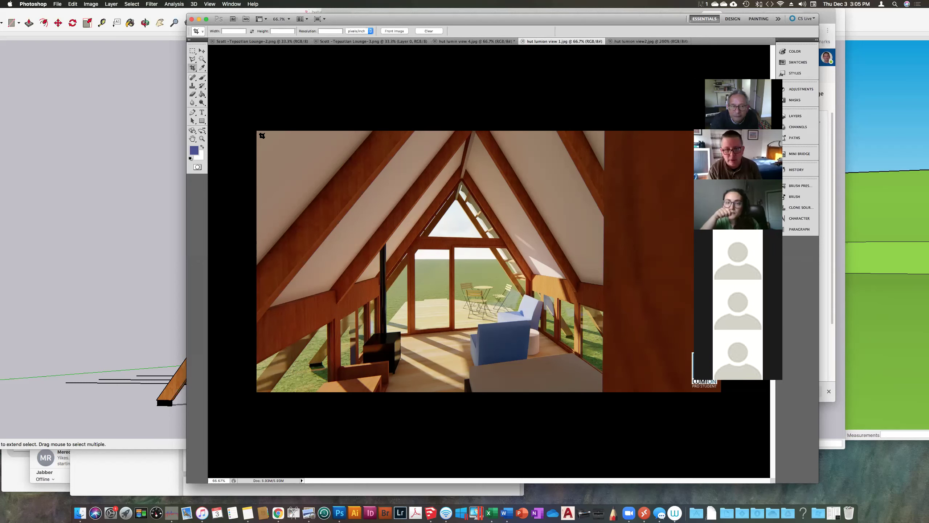
left_click_drag(342, 175, 574, 341)
mouse_move(632, 389)
left_mouse_down()
mouse_move(602, 392)
mouse_move(634, 392)
left_mouse_up()
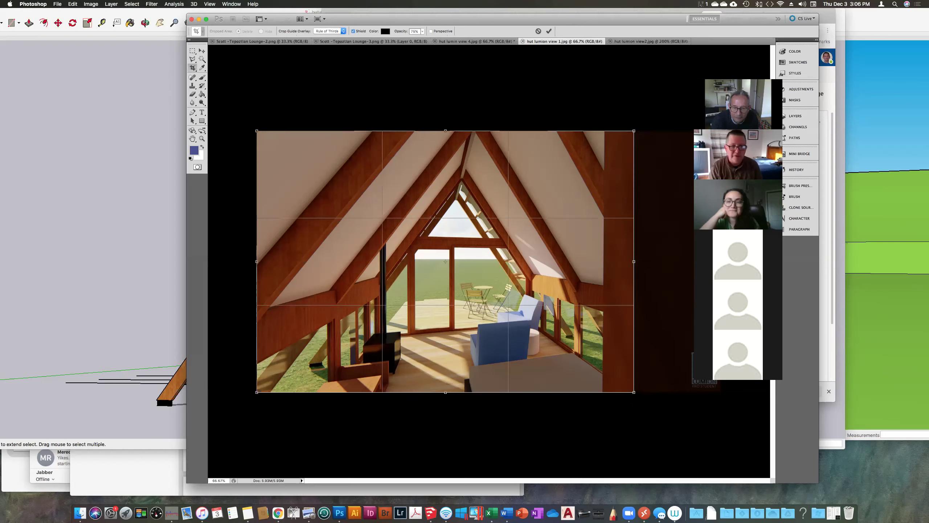
left_click(549, 31)
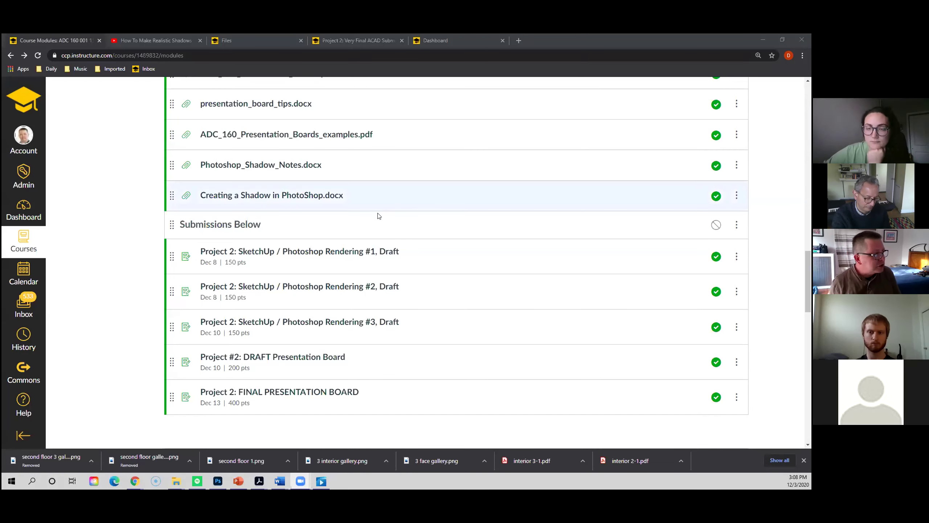
- Examine the Project 2 Photoshop Renderings module, reviewing its presentation board and shadow files and the submission deadlines
scroll(370, 230, "down", 1)
scroll(257, 183, "up", 4)
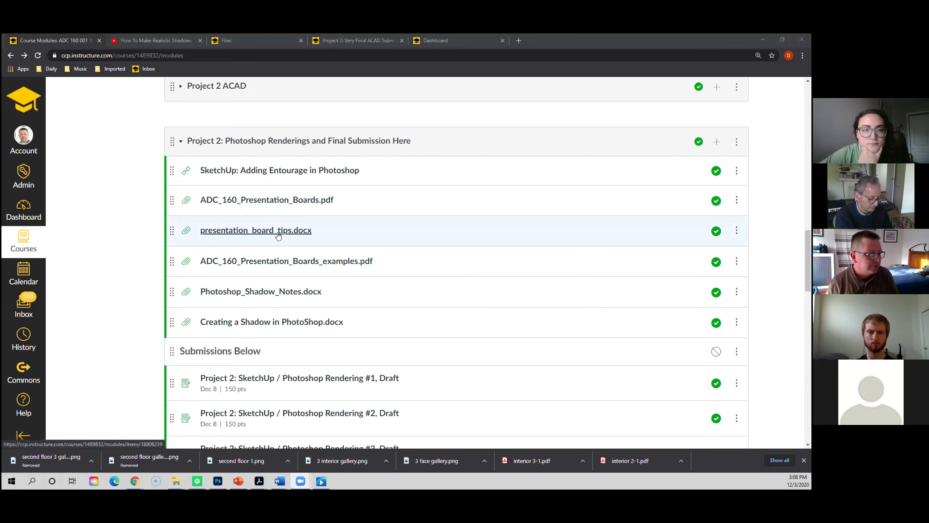
scroll(278, 234, "down", 3)
scroll(279, 233, "down", 5)
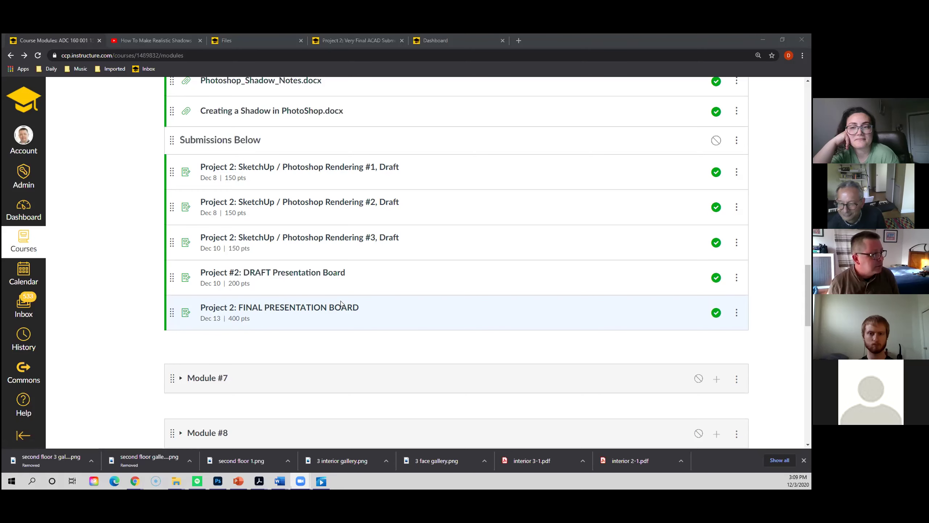
scroll(341, 304, "up", 5)
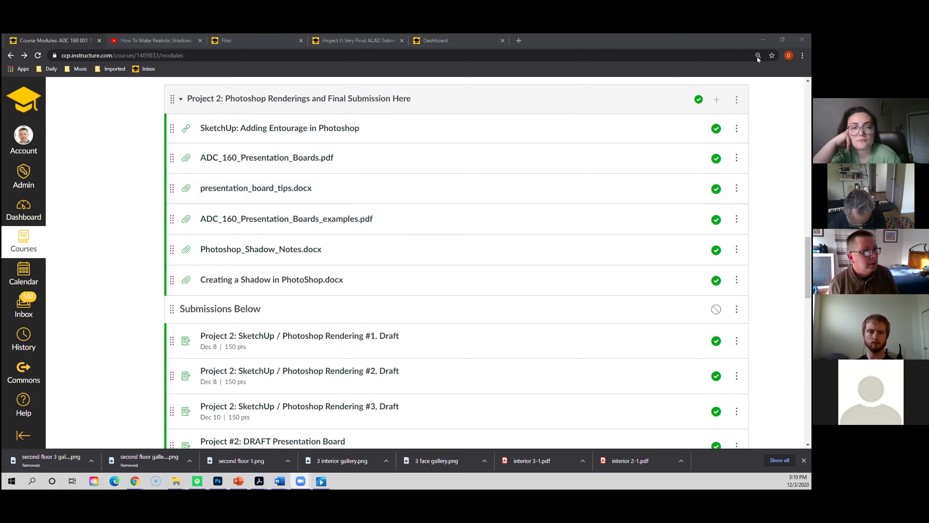
- Minimize the browser, bring up the ADC_160_Presentation_Boards slides and the presentation_board_tips document, and move the document window lower on the desktop
left_click(760, 37)
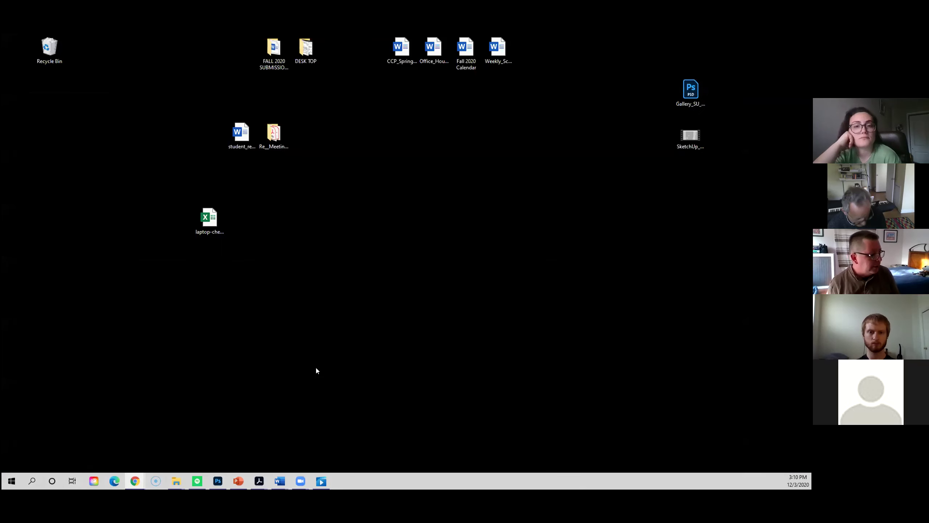
left_click(245, 479)
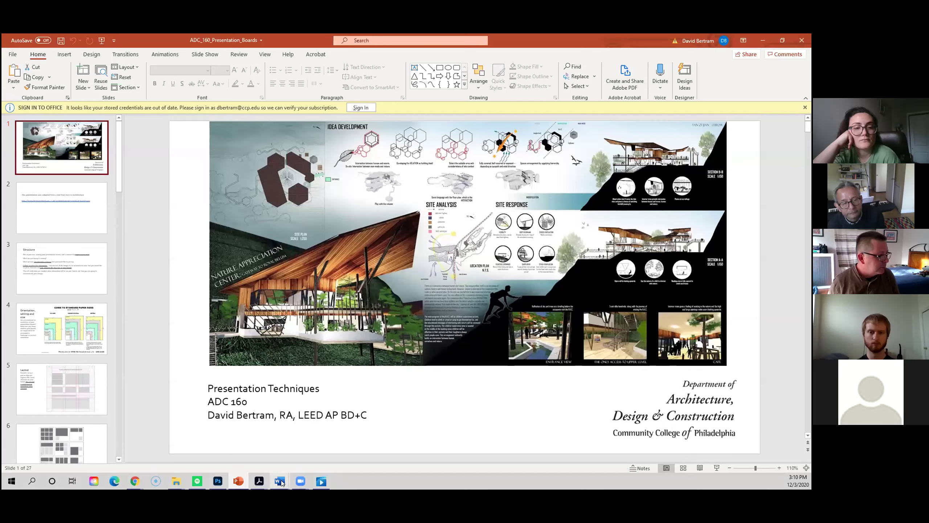
mouse_move(281, 481)
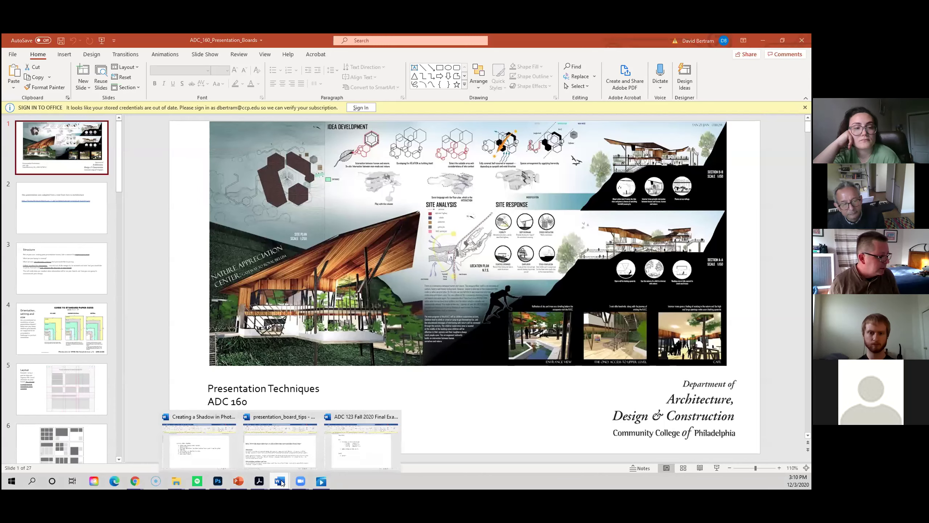
left_click(297, 453)
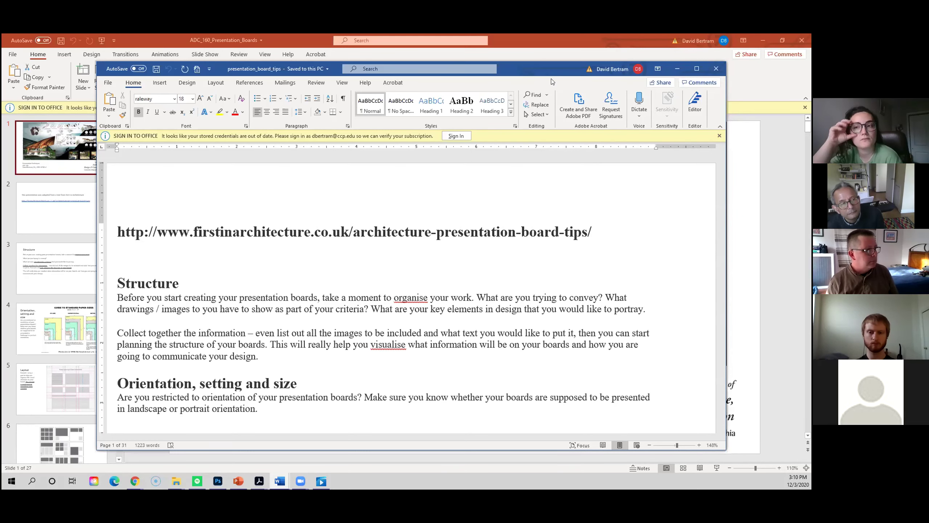
left_click_drag(539, 76, 522, 146)
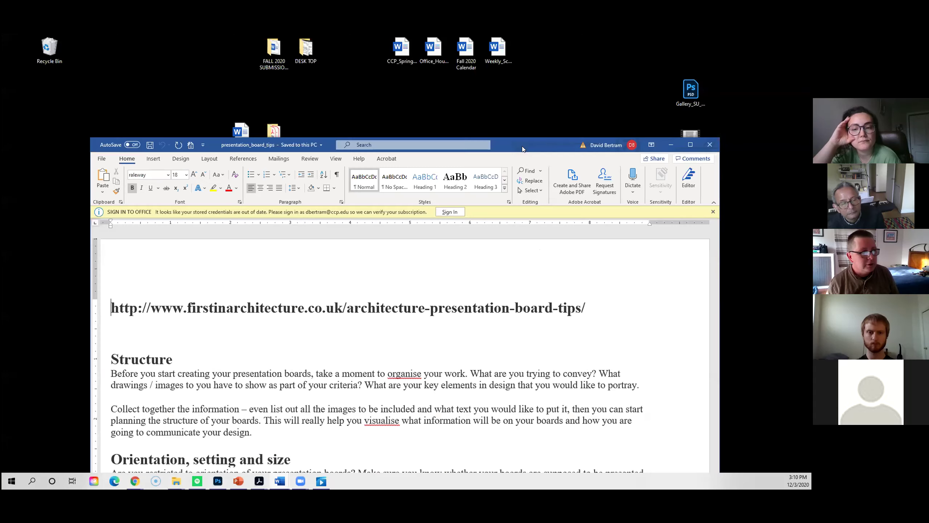
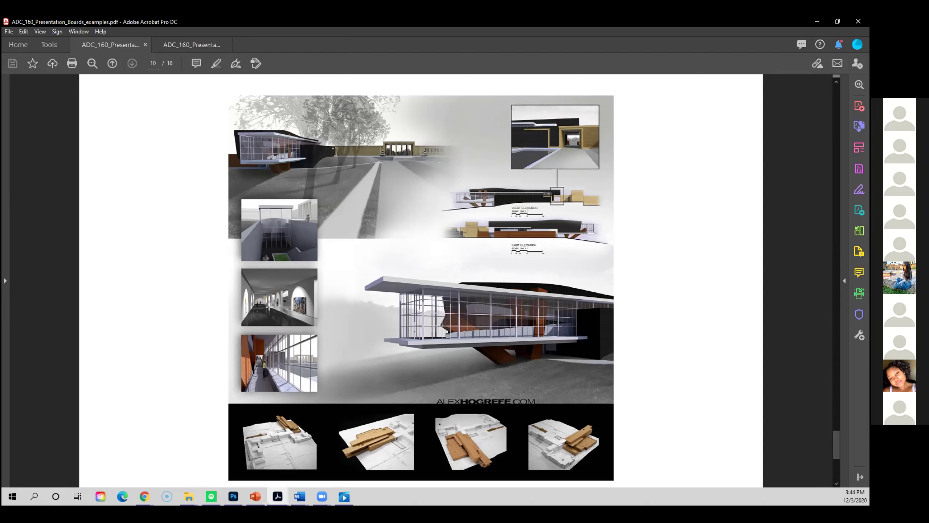
- Fit the last page of the example boards PDF to the window, and minimize the PDF and file explorer windows
scroll(340, 338, "down", 1)
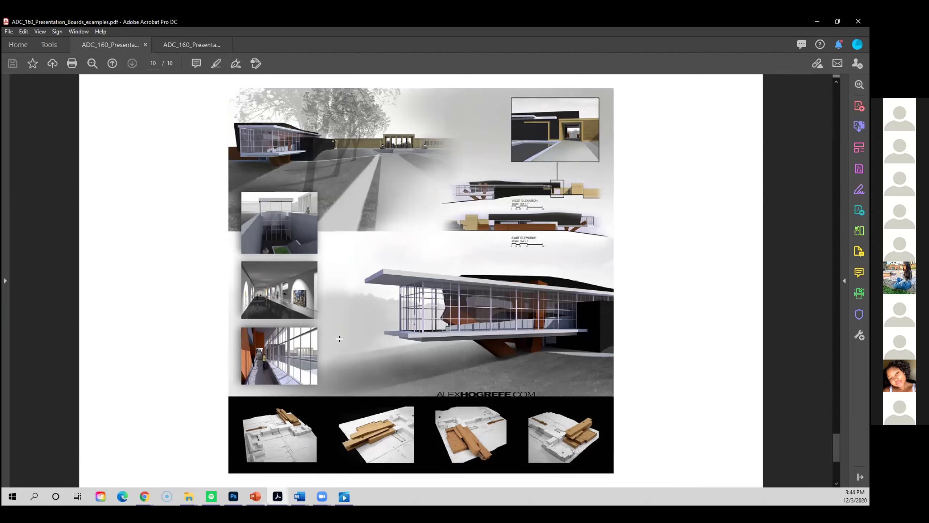
key("ctrl+0")
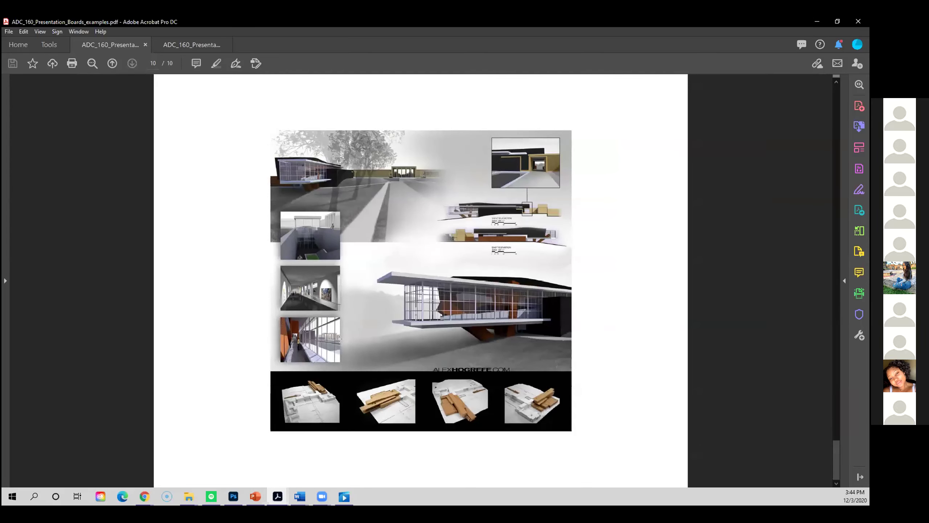
left_click(815, 23)
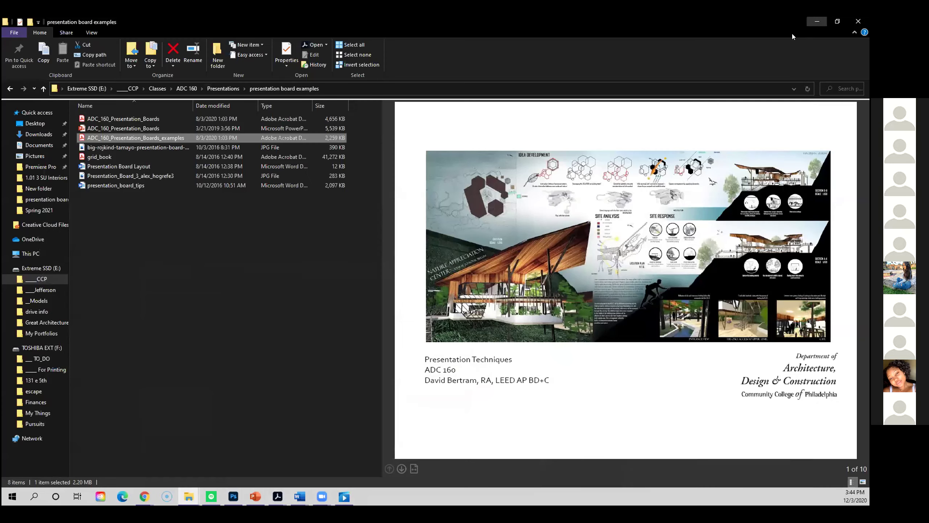
left_click(815, 21)
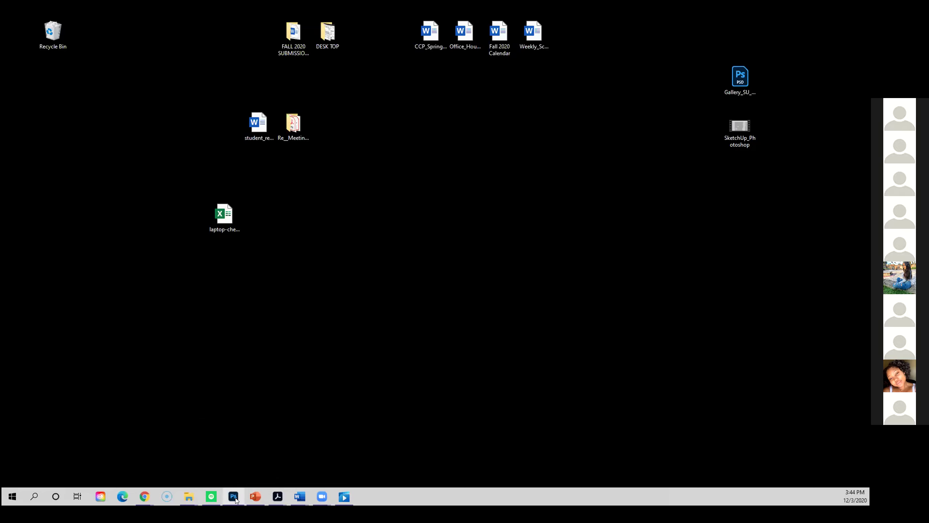
- Bring up the rainforest image in Photoshop, check the shadow documents in the Project 2 Photoshop Renderings module, and minimize the browser
mouse_move(235, 500)
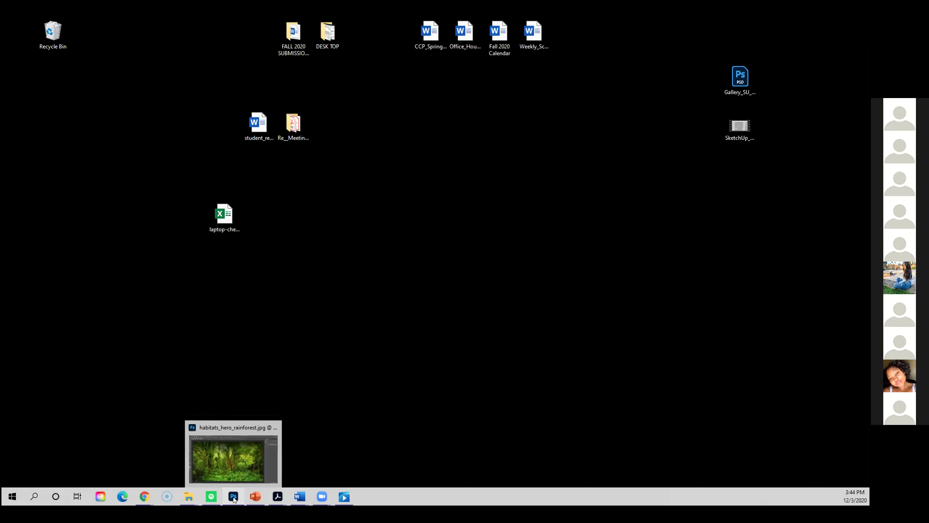
left_click(234, 499)
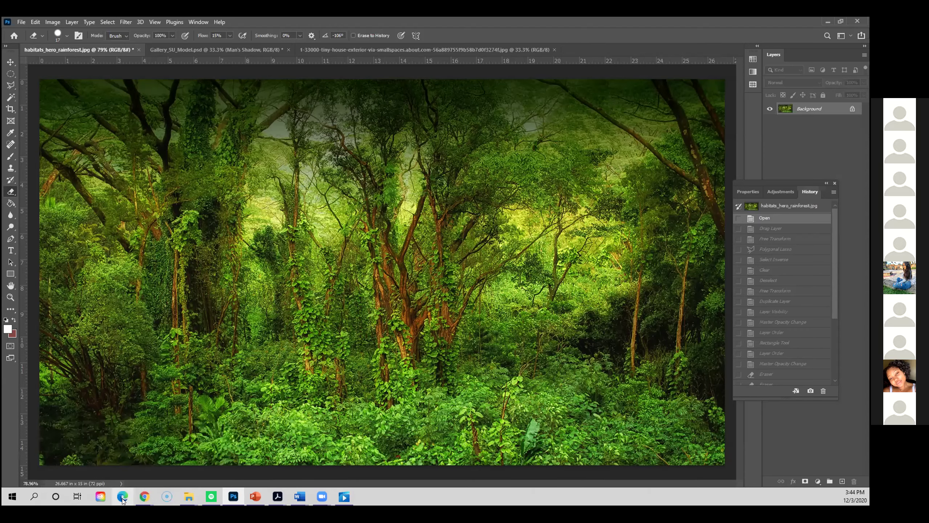
mouse_move(146, 500)
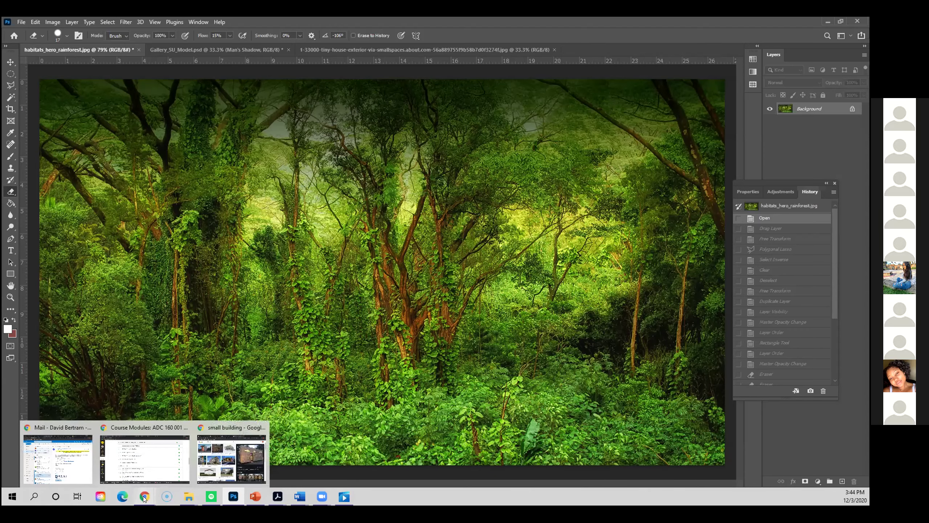
left_click(143, 456)
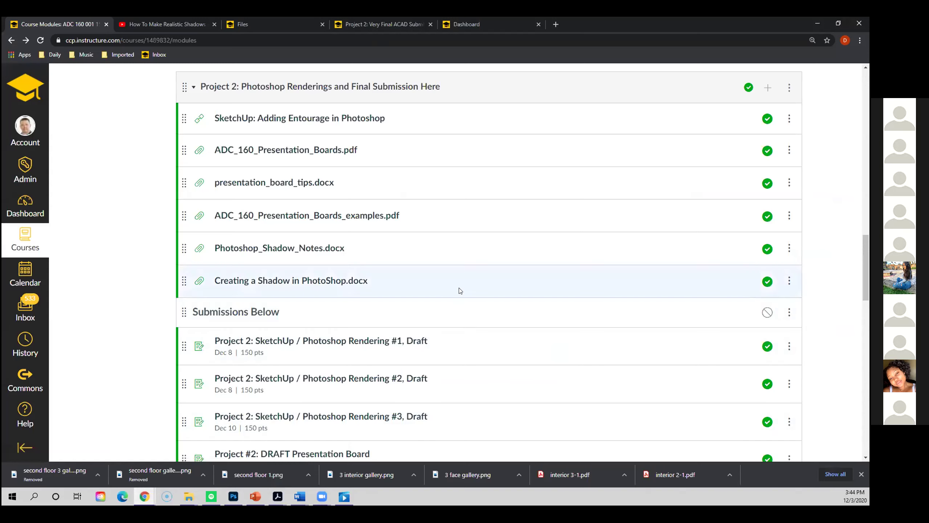
scroll(458, 293, "up", 1)
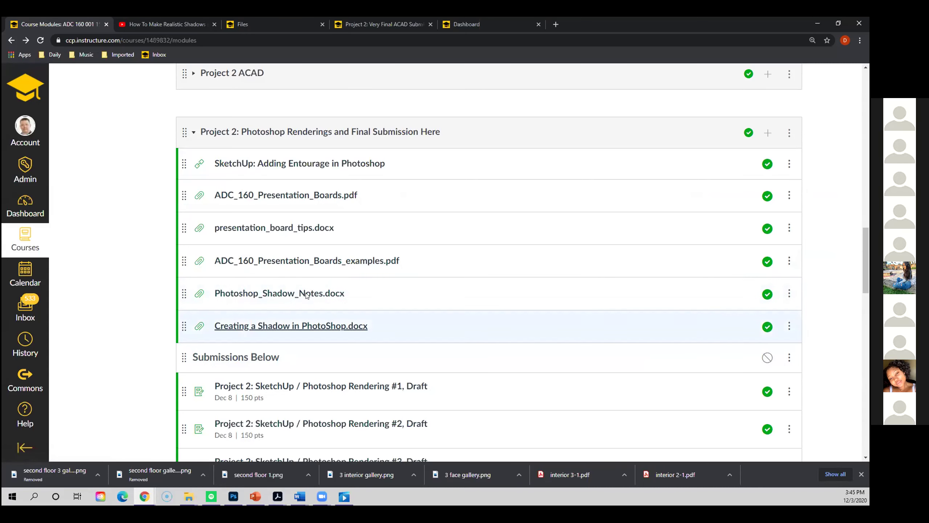
left_click(819, 22)
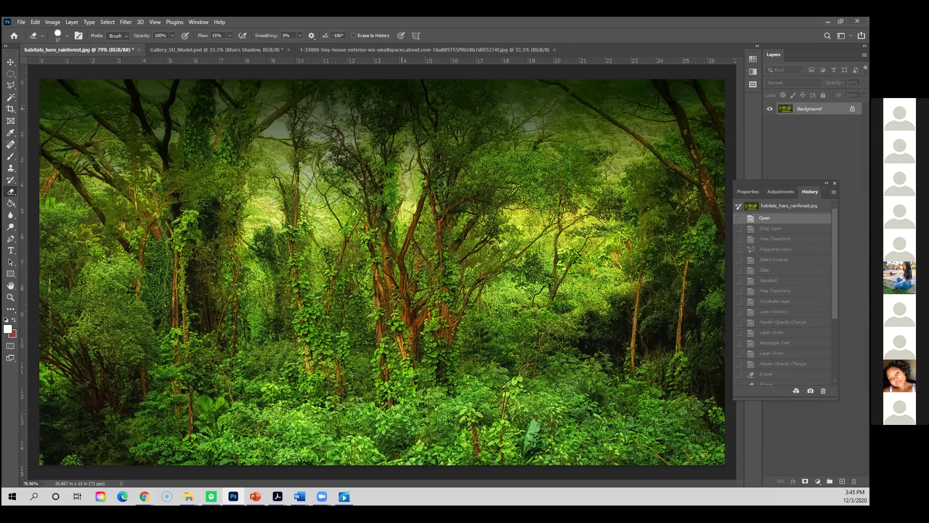
- Move the History panel up beneath the Background layer and lengthen it to show more history states
left_click_drag(780, 181, 794, 125)
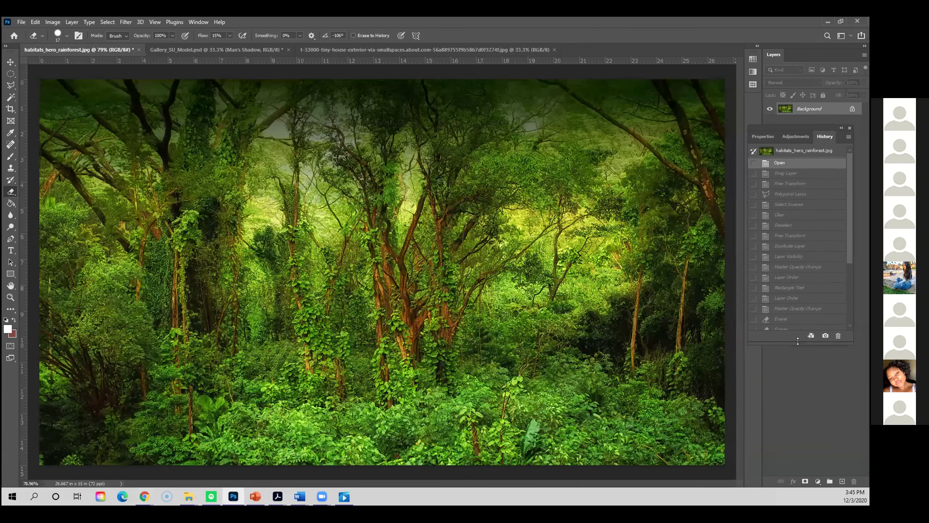
left_click_drag(800, 373, 800, 464)
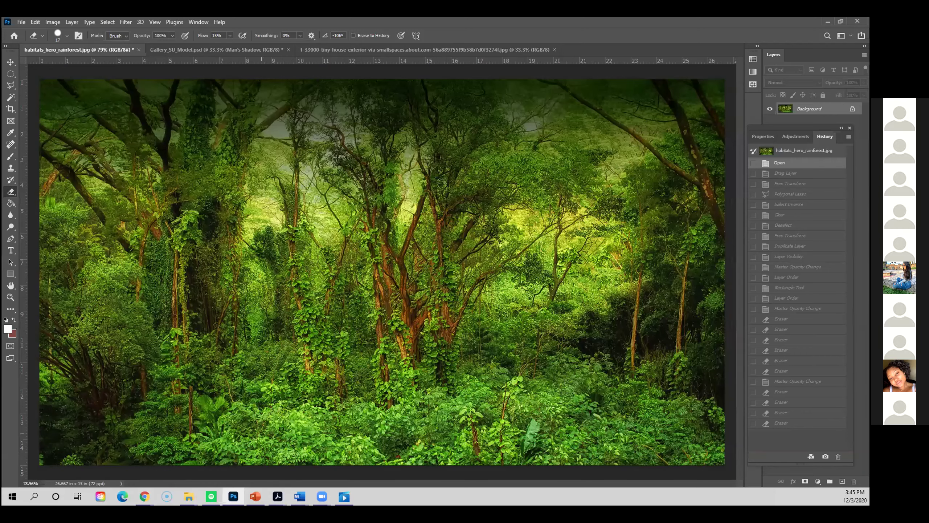
- Switch to the Chrome window with the small building search, maximize it, and show the Google Advanced Image Search page
mouse_move(145, 498)
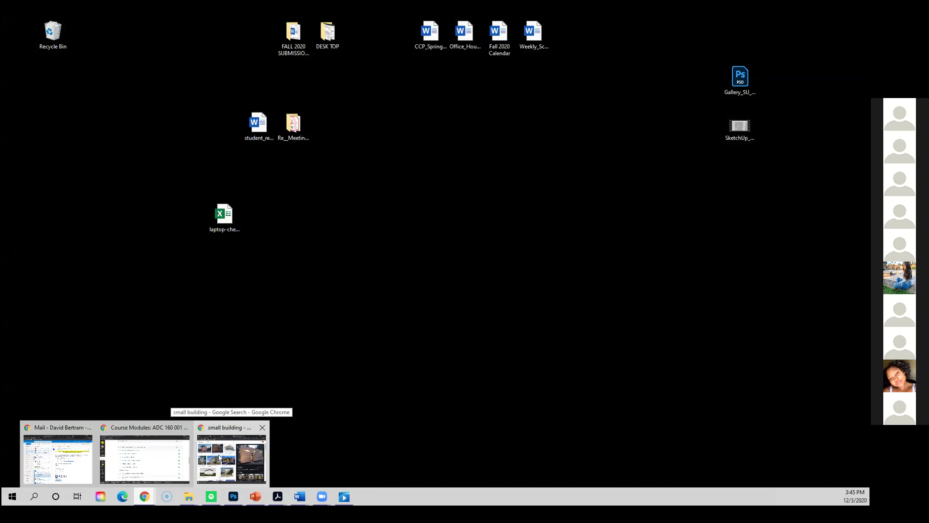
left_click(219, 458)
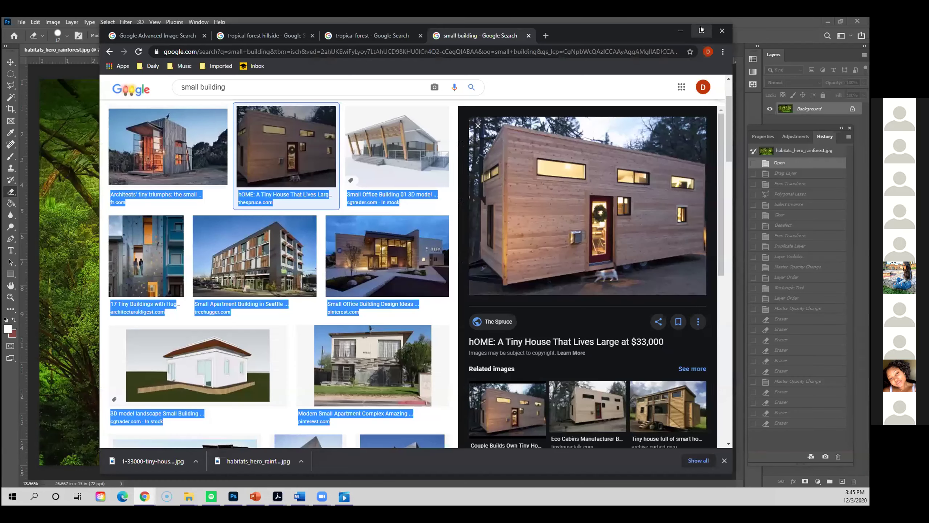
left_click(701, 26)
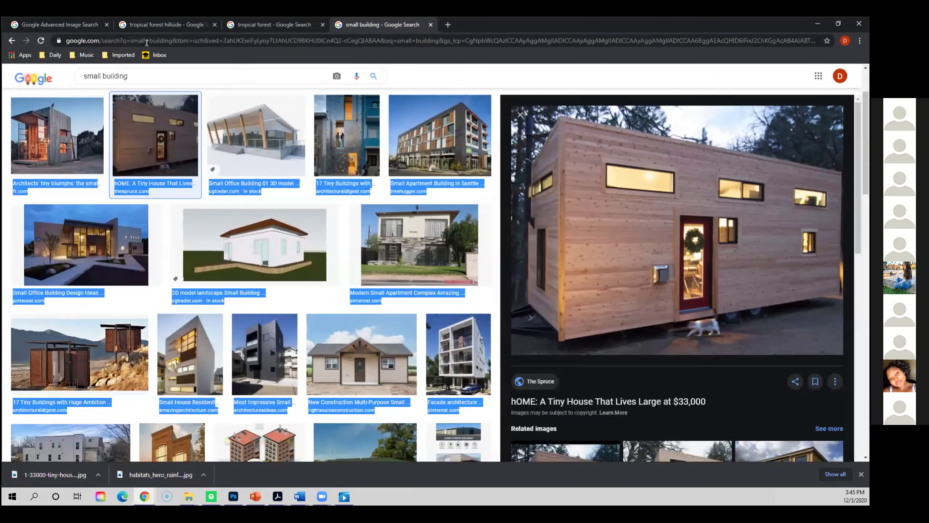
left_click(49, 21)
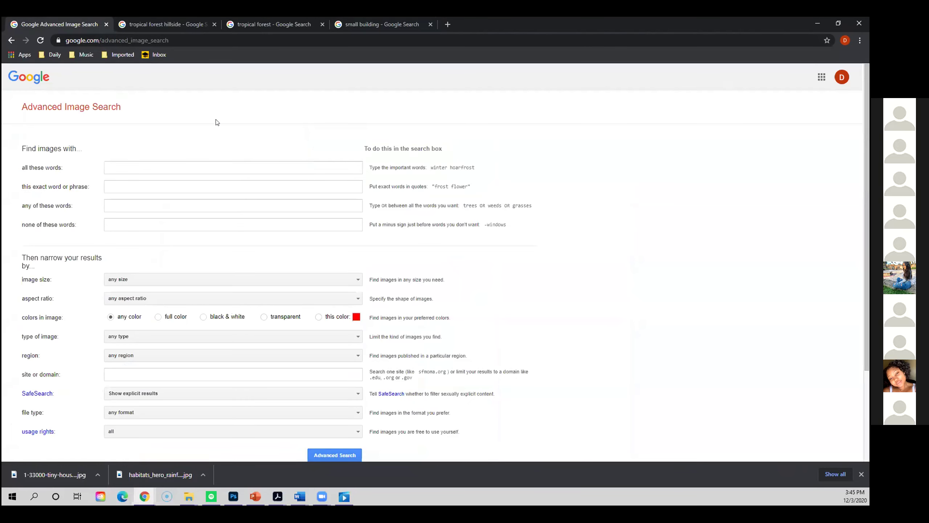
- Run an advanced image search for "architectural entourage people photographs" with the image size set to Larger than 2 MP
left_click(165, 168)
left_click(153, 175)
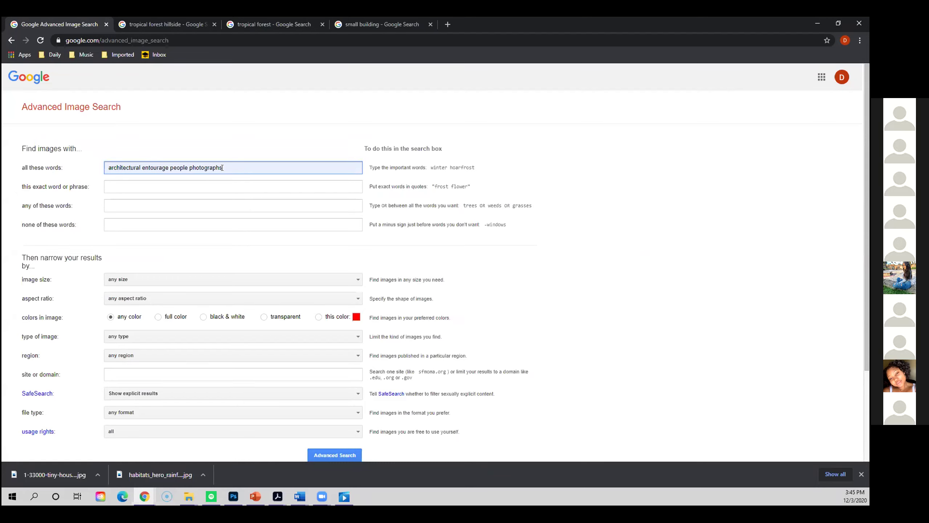
left_click(241, 140)
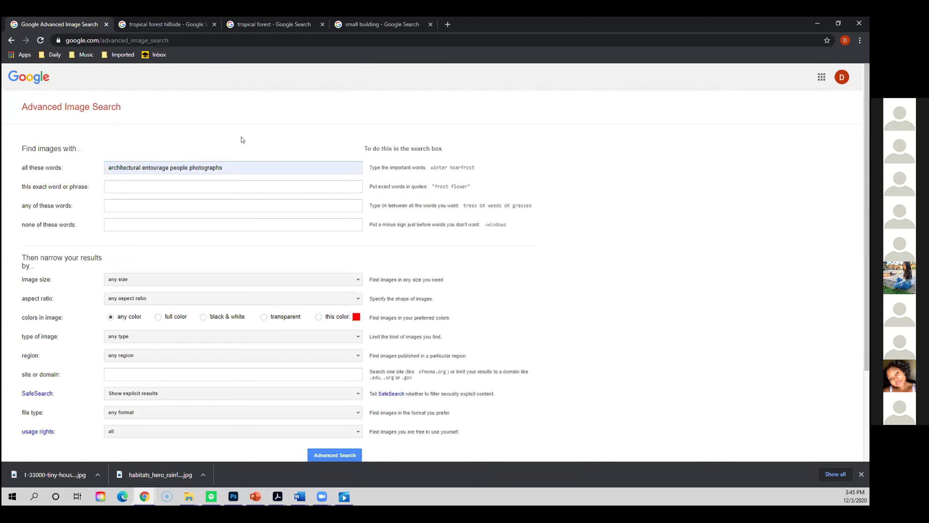
left_click(155, 281)
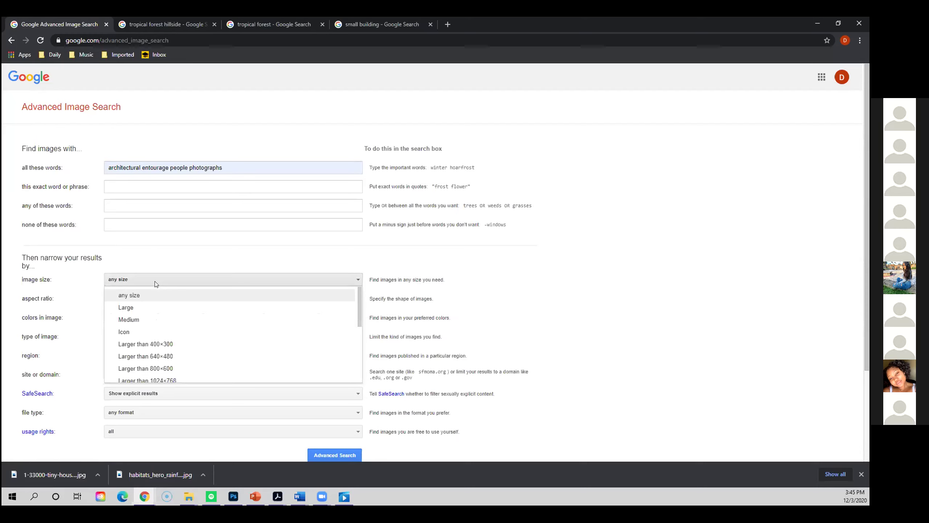
scroll(154, 352, "down", 1)
left_click(153, 351)
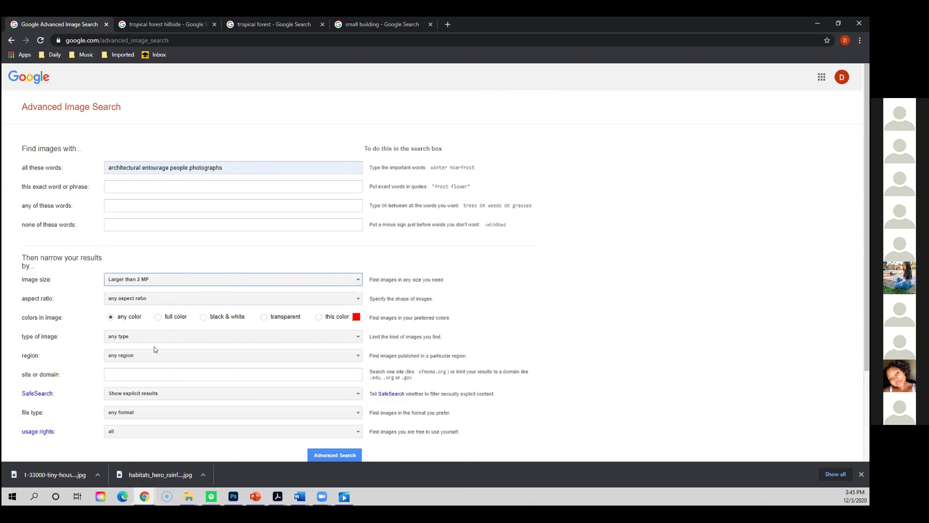
left_click(333, 453)
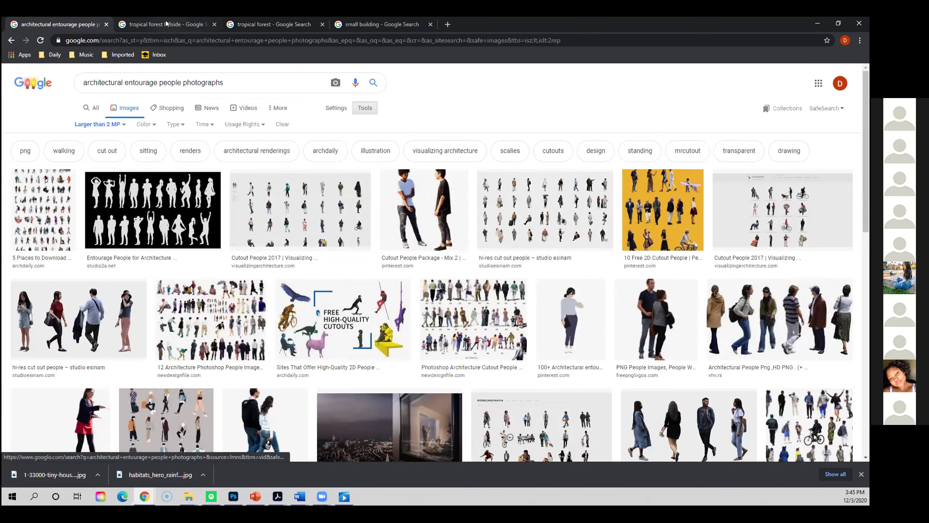
- Examine the "tropical forest hillside" search terms and browse the image results for possible site backgrounds
left_click(164, 21)
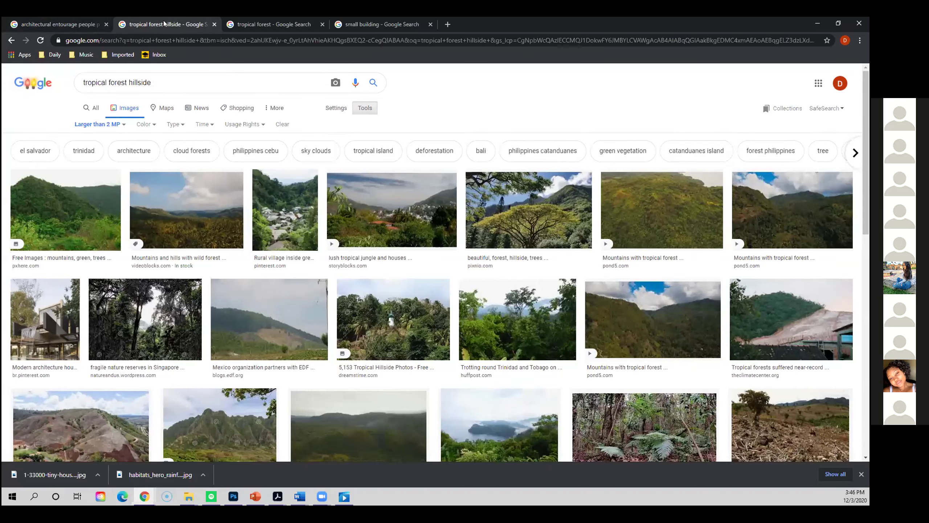
double_click(106, 81)
left_click(151, 81)
left_click_drag(151, 82, 86, 82)
left_click(159, 84)
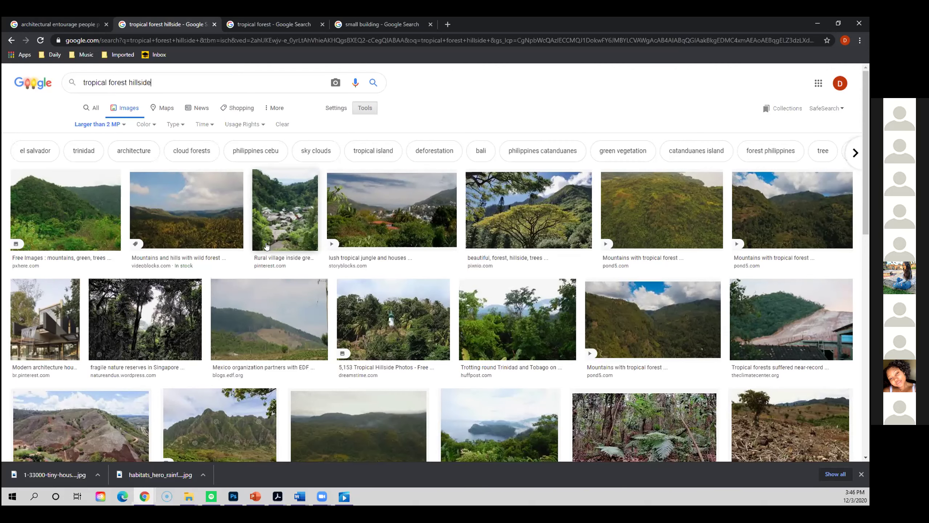
scroll(267, 246, "down", 1)
scroll(267, 246, "down", 1)
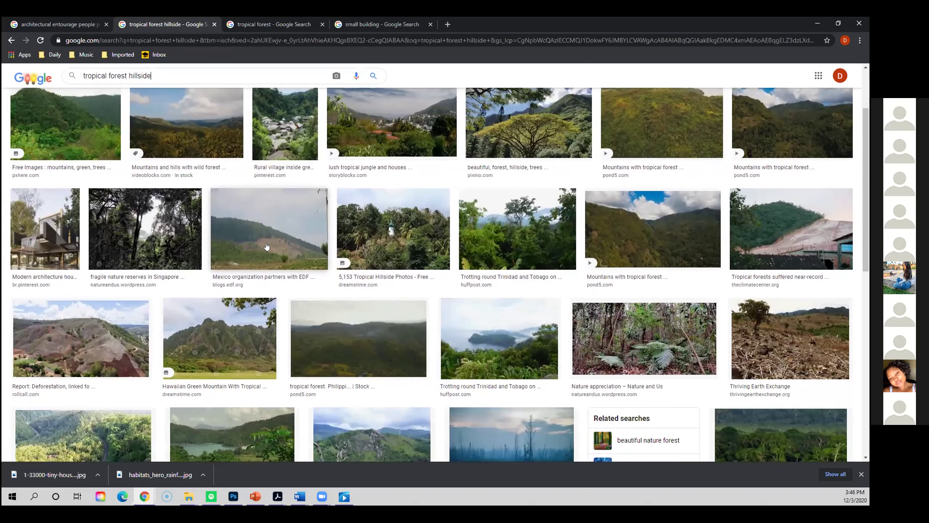
scroll(266, 246, "down", 5)
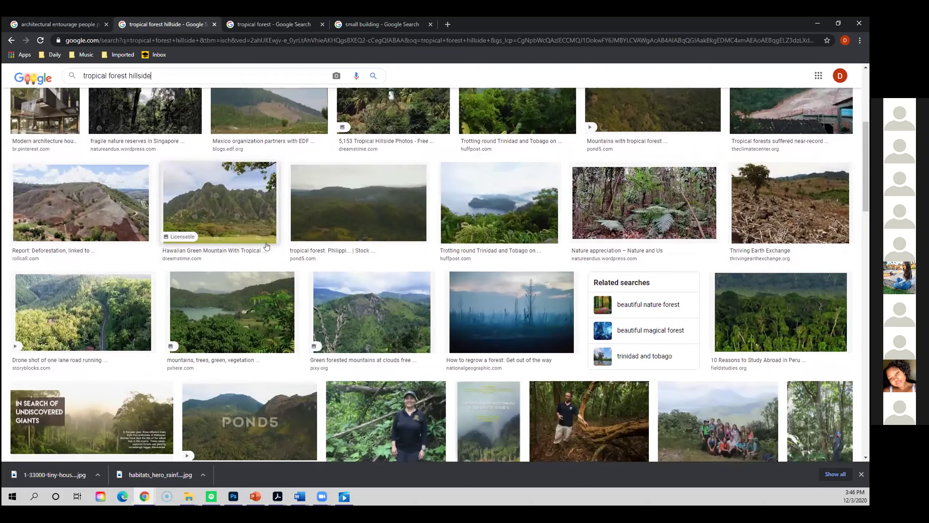
scroll(267, 247, "up", 5)
scroll(267, 246, "up", 3)
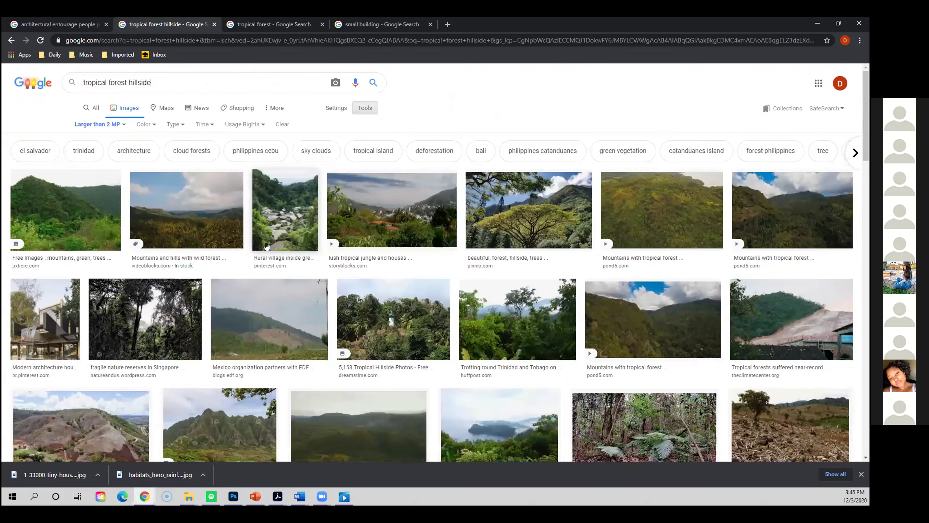
scroll(267, 246, "down", 1)
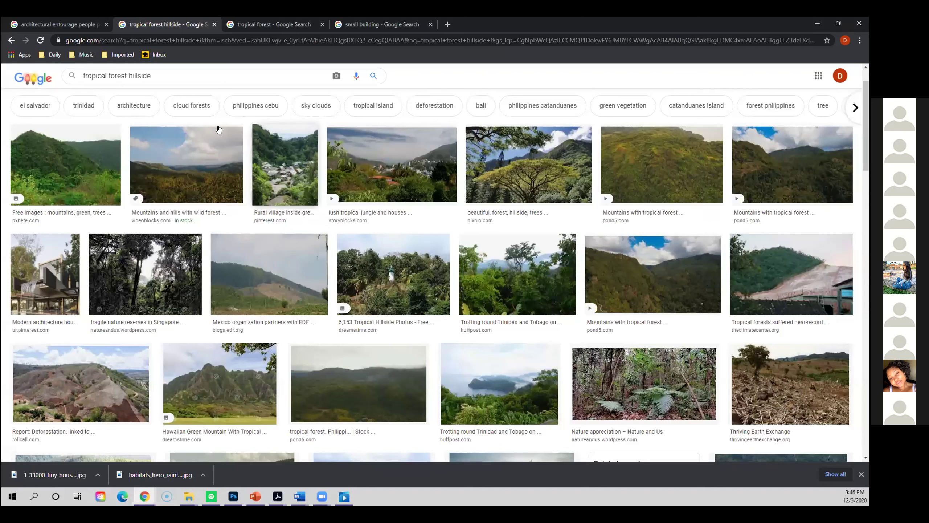
triple_click(114, 75)
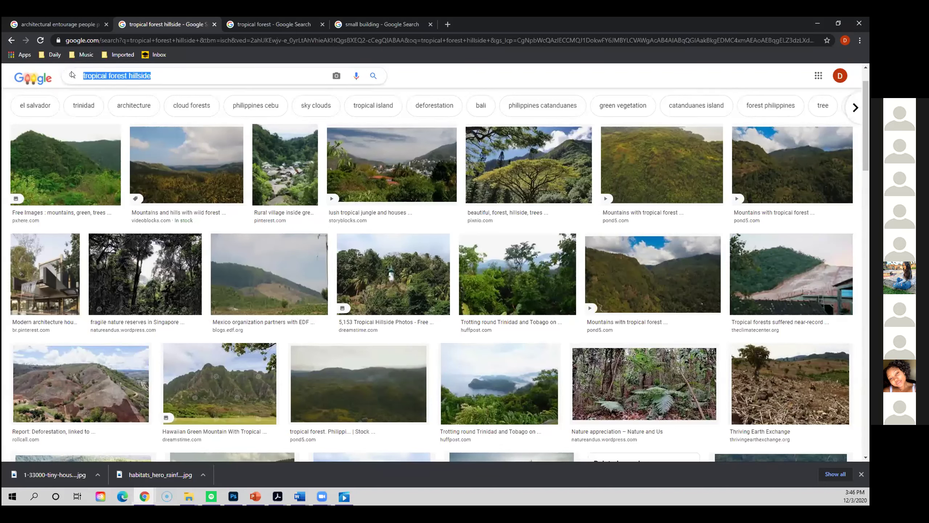
left_click(179, 76)
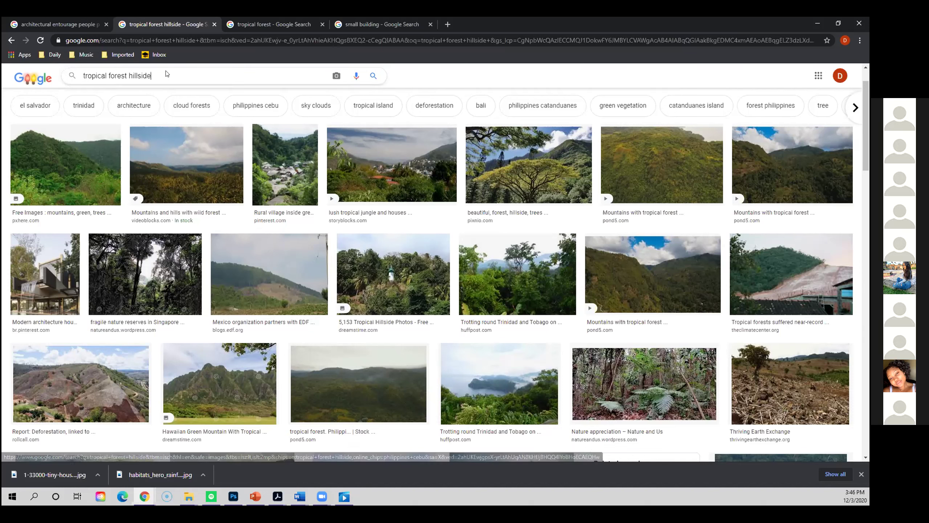
- Browse the tropical forest image results and change that search to "tropical forest photography"
left_click(272, 25)
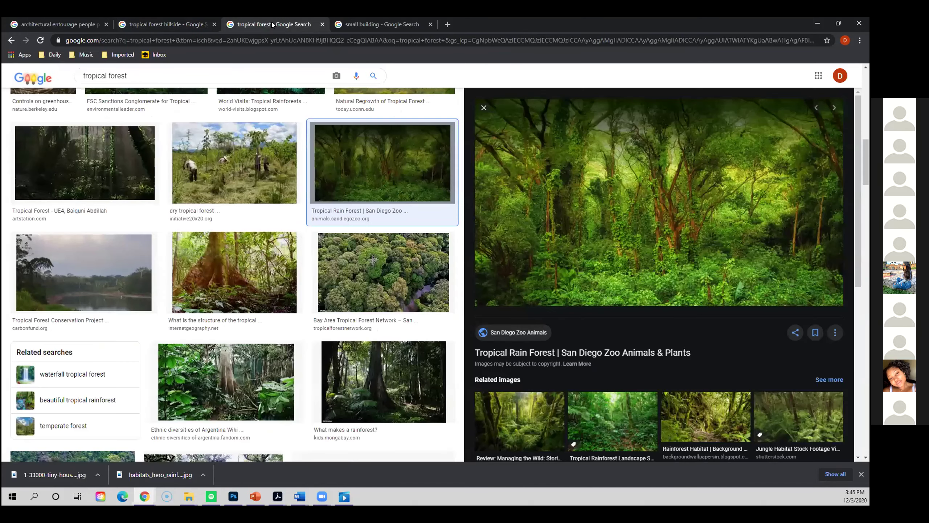
scroll(279, 274, "down", 3)
scroll(279, 273, "up", 5)
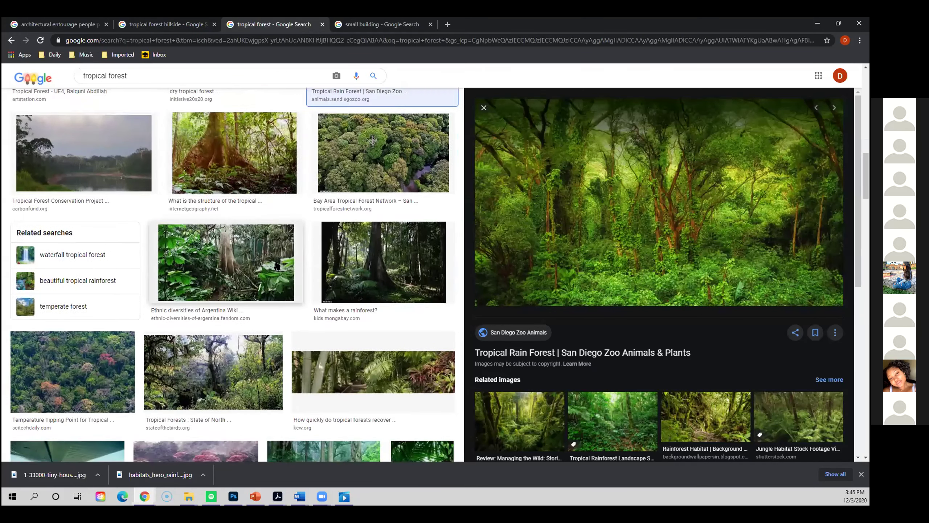
left_click(176, 77)
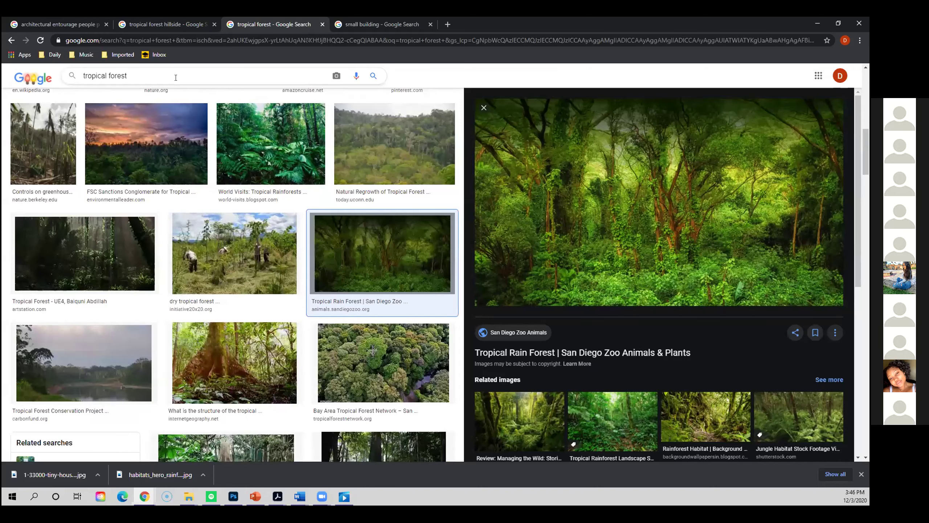
type("photo")
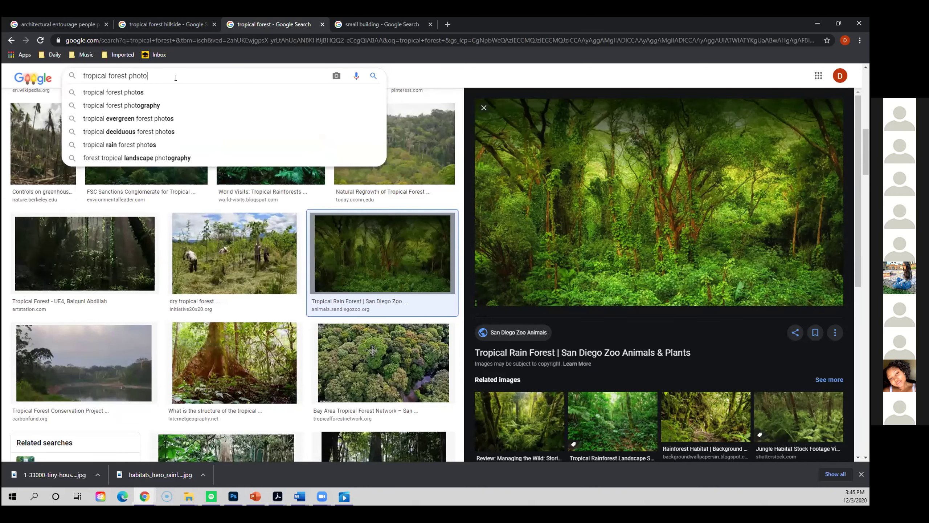
type("graphy")
key("Return")
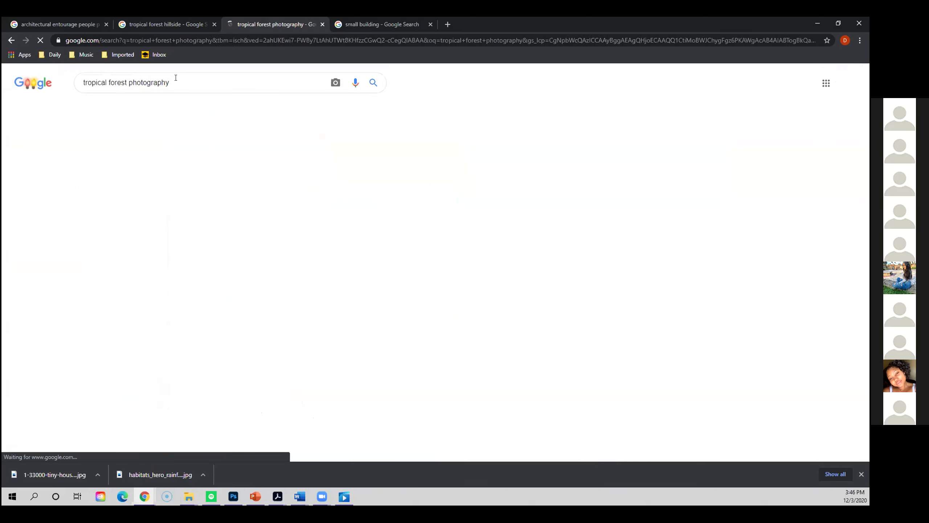
- Browse the tropical forest photography results, preview the "trees in a tropical rain forest" image, and return to the small building results
scroll(229, 324, "down", 5)
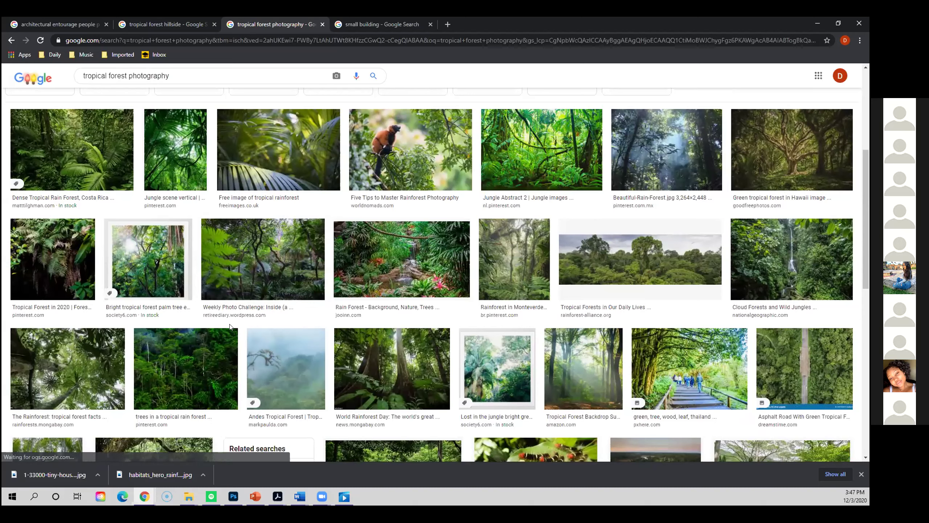
left_click(188, 370)
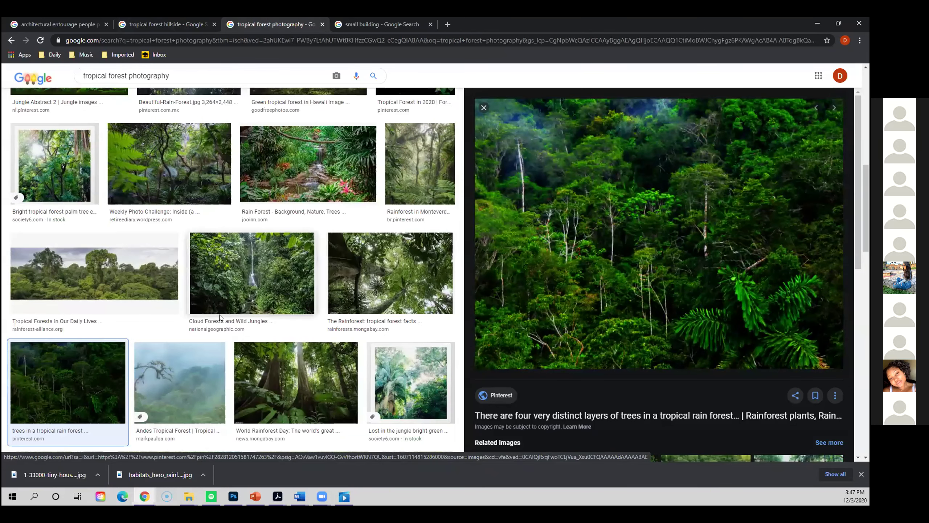
scroll(219, 315, "up", 6)
scroll(216, 317, "up", 5)
left_click_drag(169, 83, 127, 82)
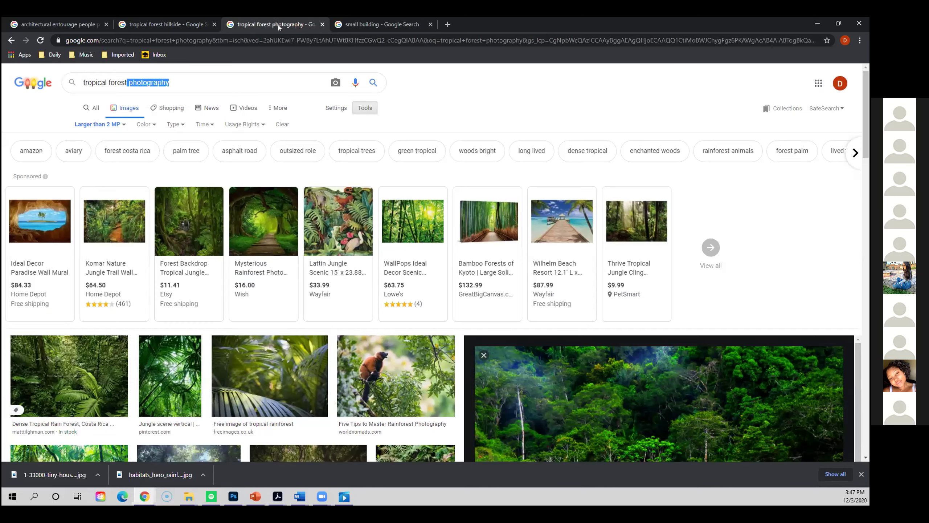
scroll(264, 271, "down", 2)
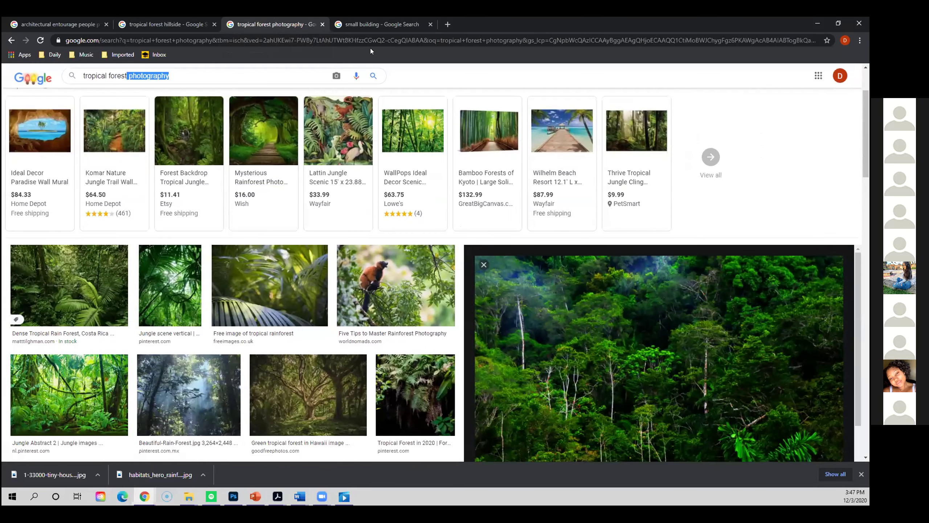
left_click(378, 22)
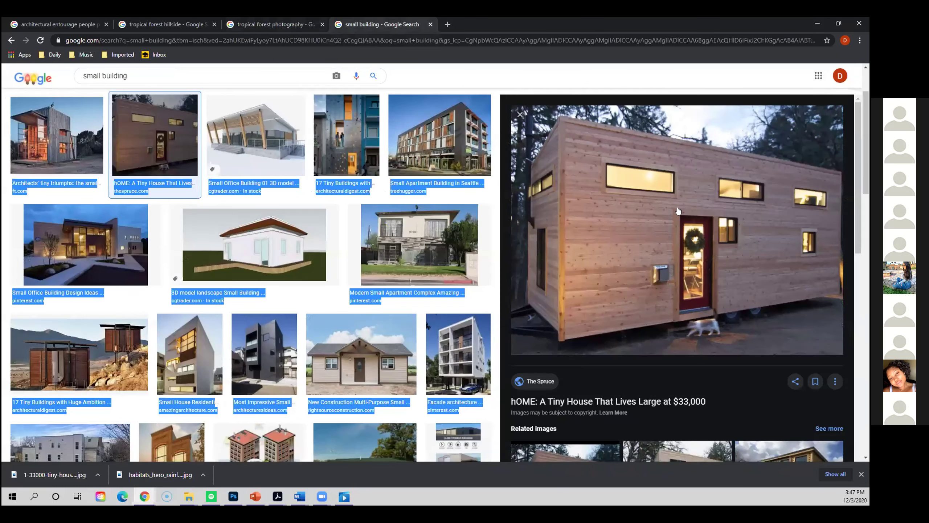
- Switch to Photoshop and step the rainforest composite's history from the opened image through Drag Layer to the first Free Transform
left_click(817, 24)
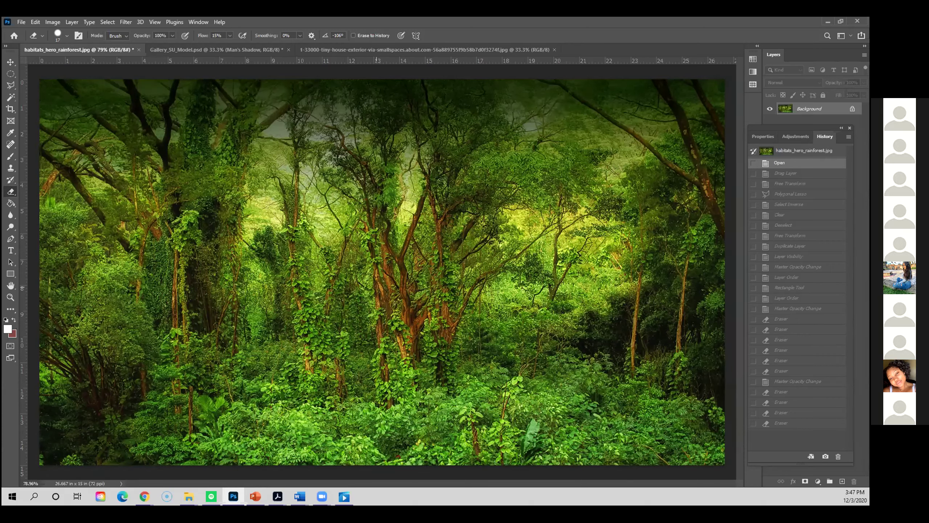
left_click(787, 173)
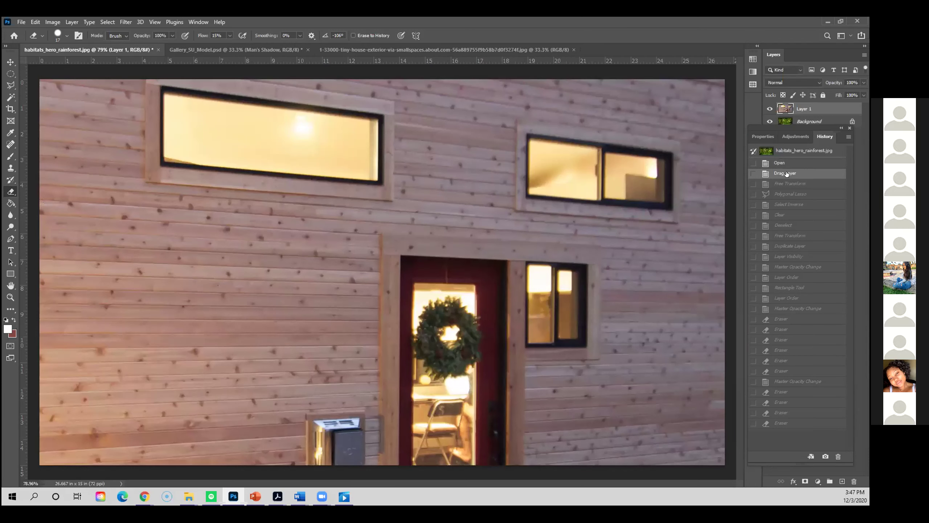
left_click(789, 151)
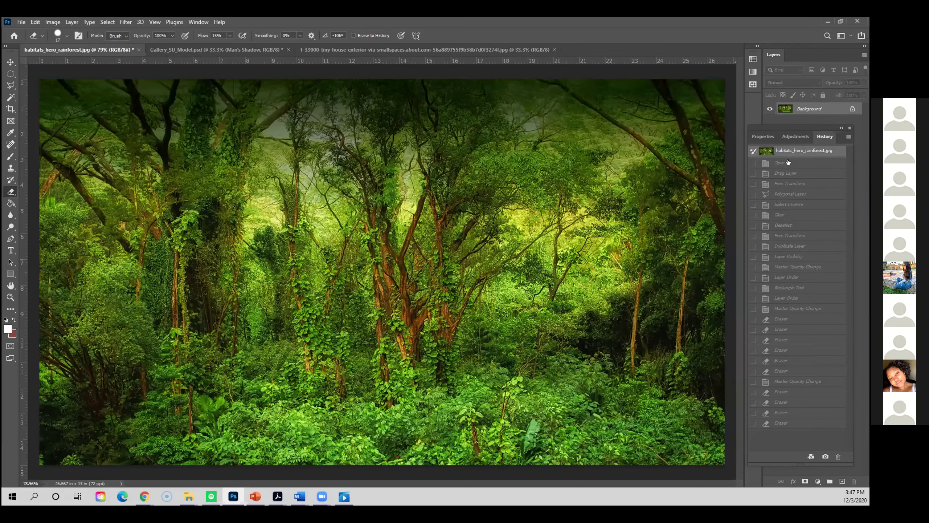
left_click(787, 173)
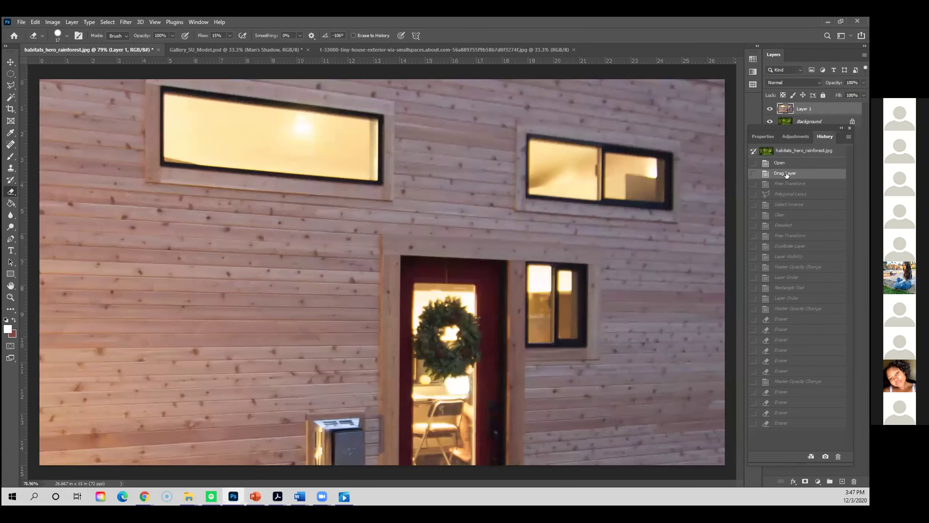
left_click(785, 185)
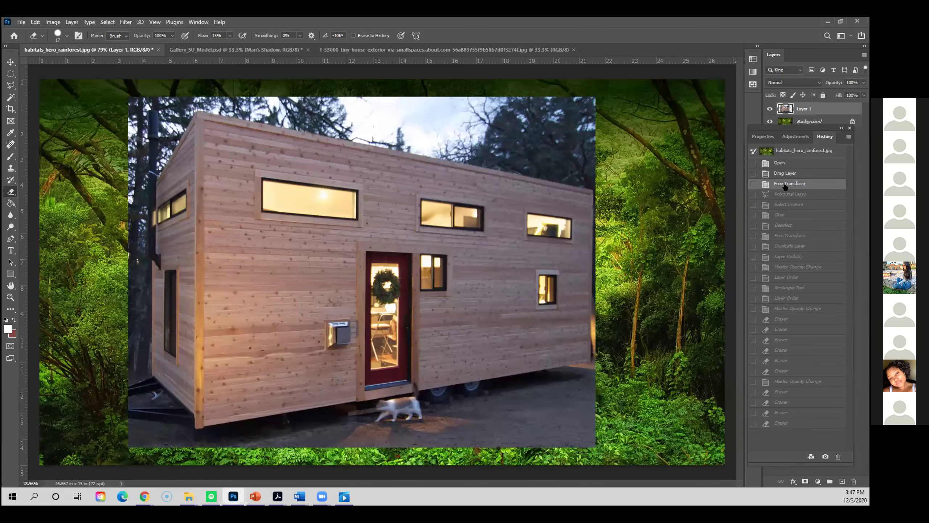
- Step the tiny house cutout's history through Polygonal Lasso, Select Inverse, Clear, Deselect and the second Free Transform
left_click(784, 196)
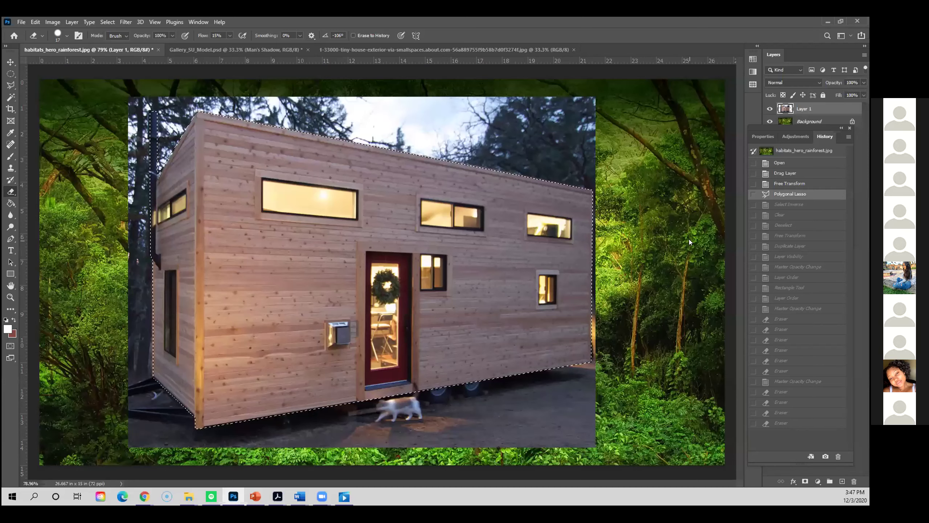
left_click(793, 207)
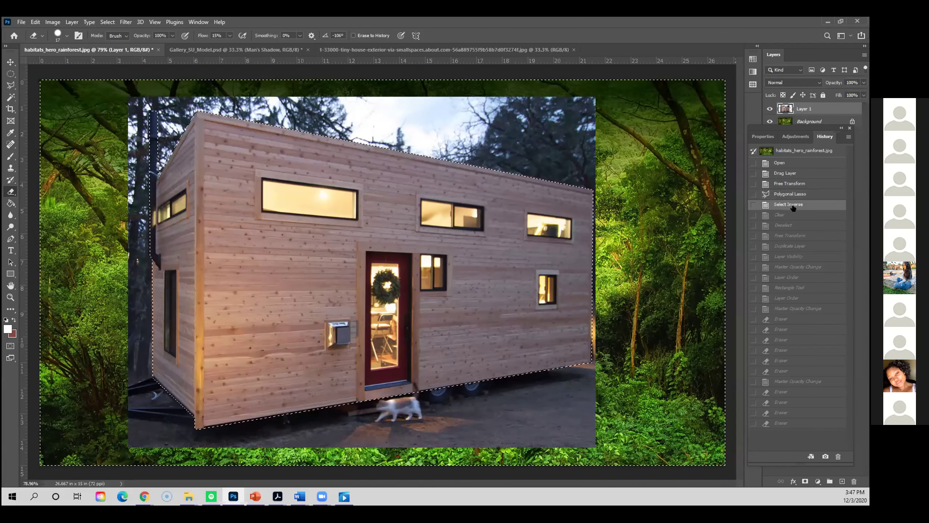
left_click(793, 216)
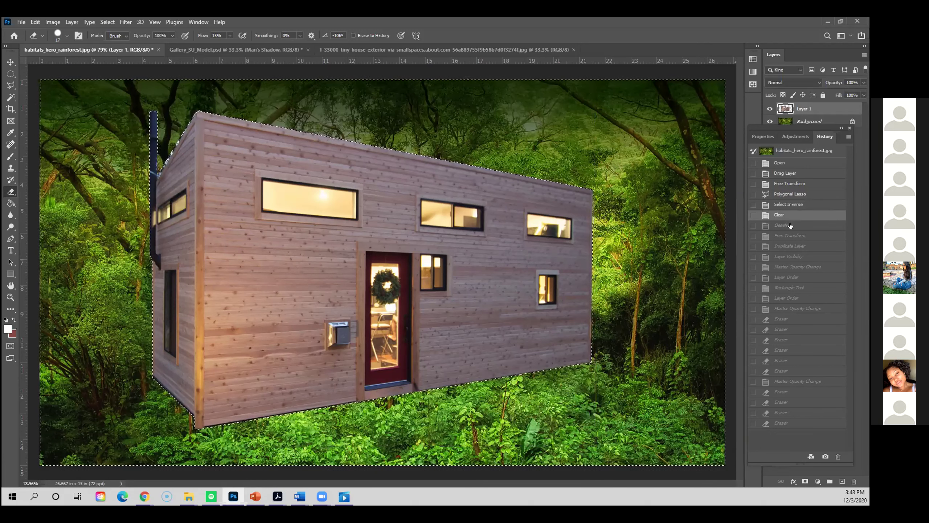
left_click(791, 225)
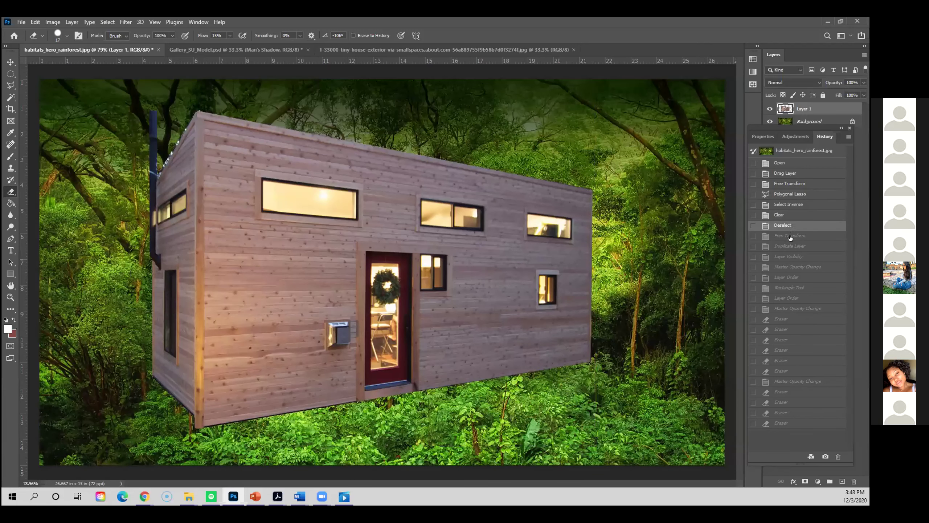
left_click(790, 236)
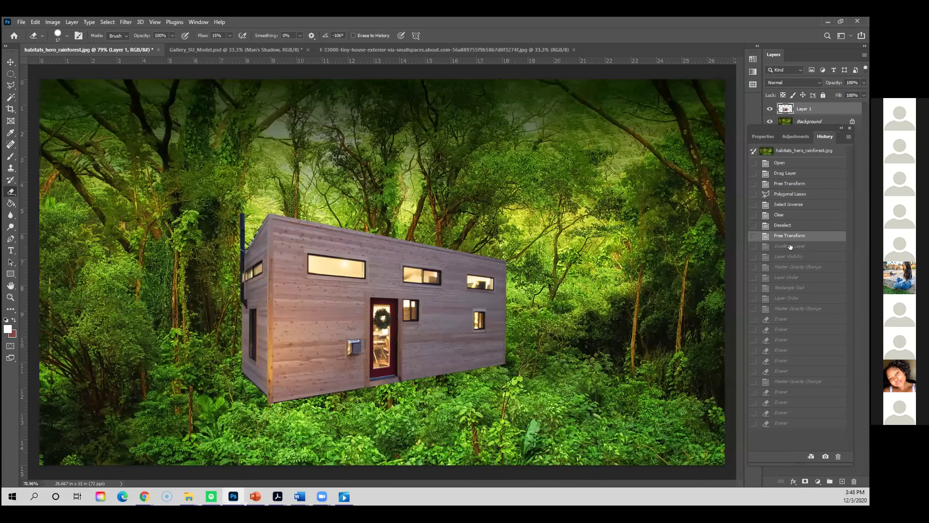
- Step the history from Duplicate Layer through the Rectangle Tool state and return the document to the first Layer Order state
left_click(791, 246)
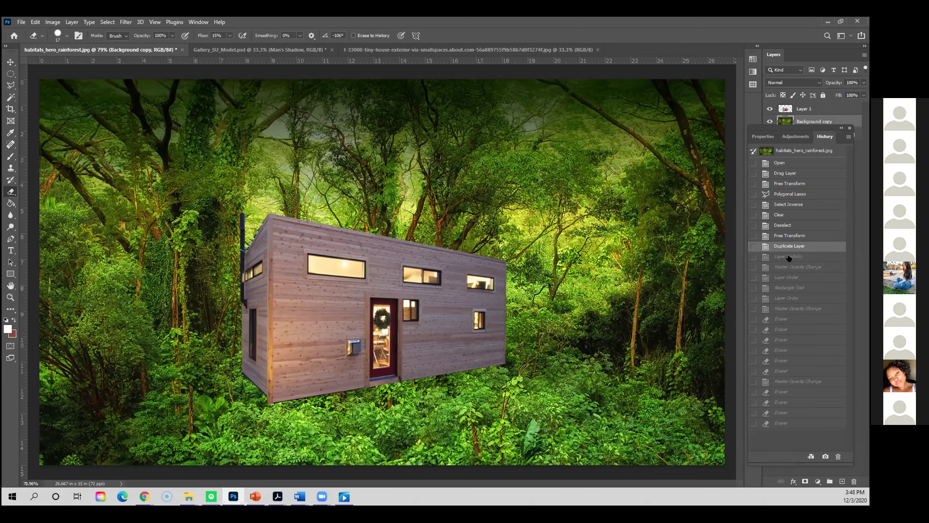
left_click(789, 257)
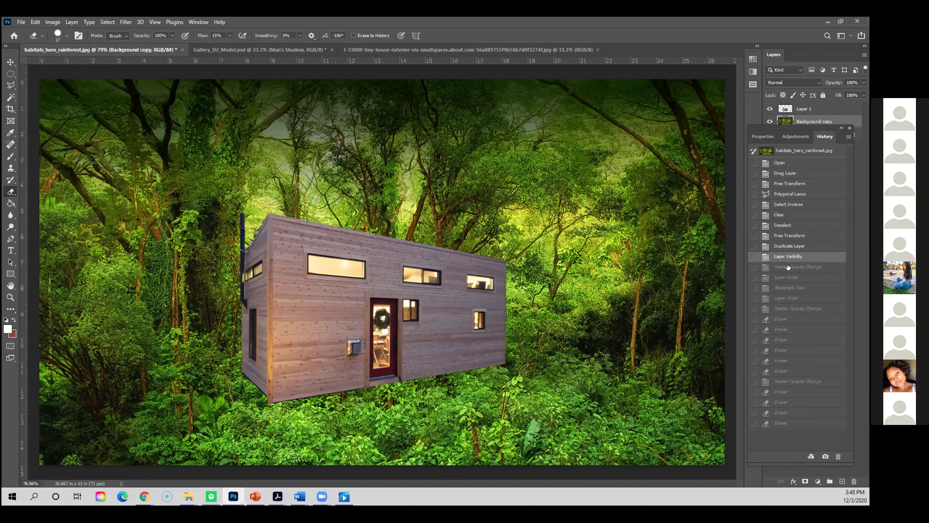
left_click(789, 267)
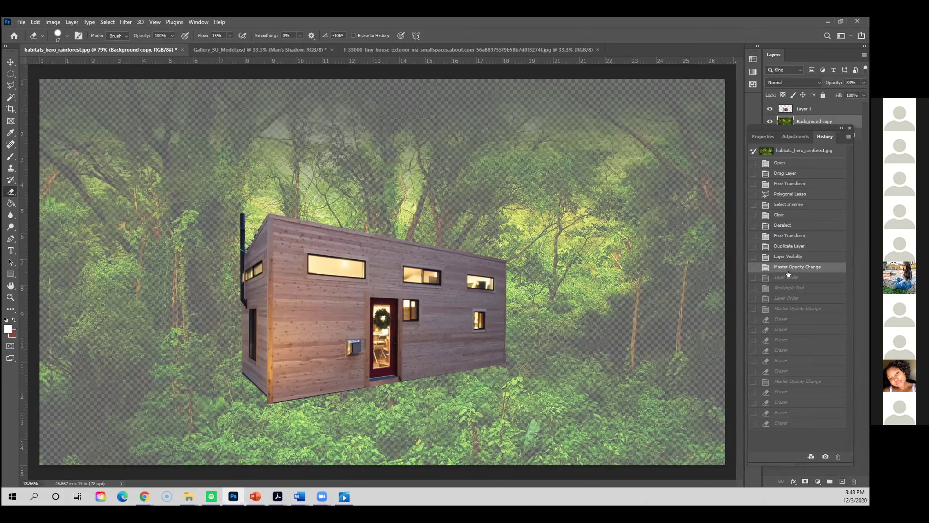
left_click(788, 278)
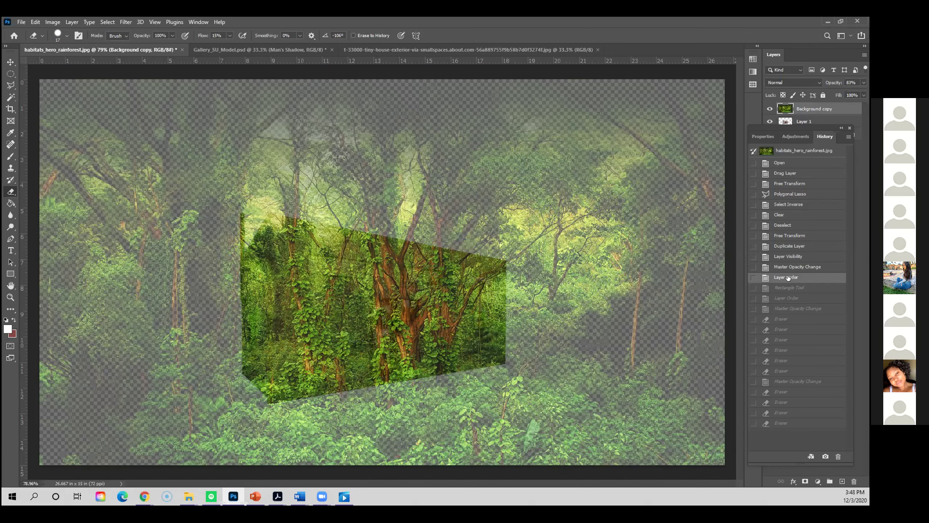
left_click(787, 288)
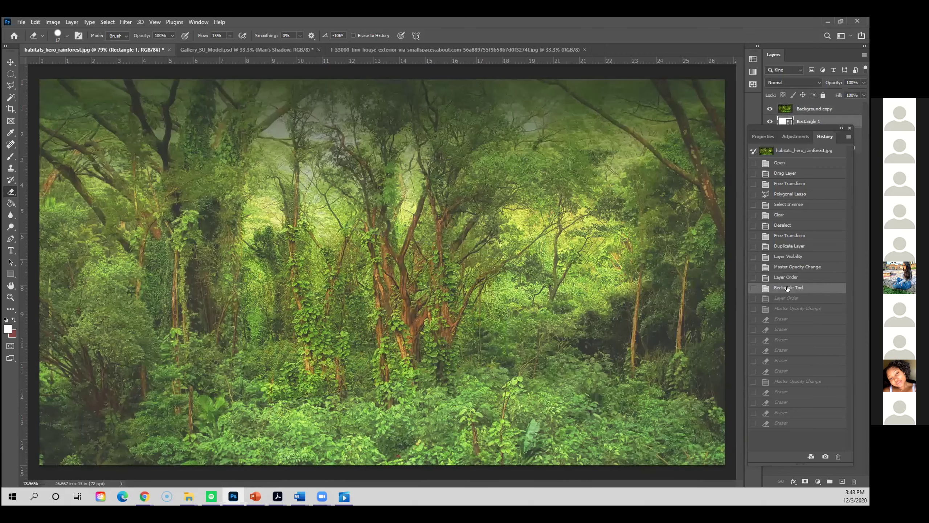
left_click(787, 277)
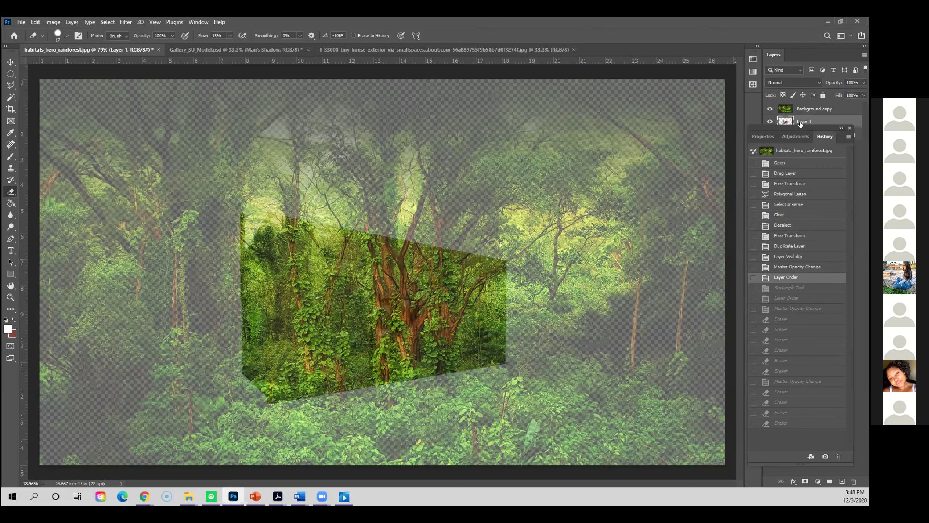
- Move the History panel clear of the layer list and select the Background copy and Layer 1 layers in turn
left_click_drag(800, 126, 667, 108)
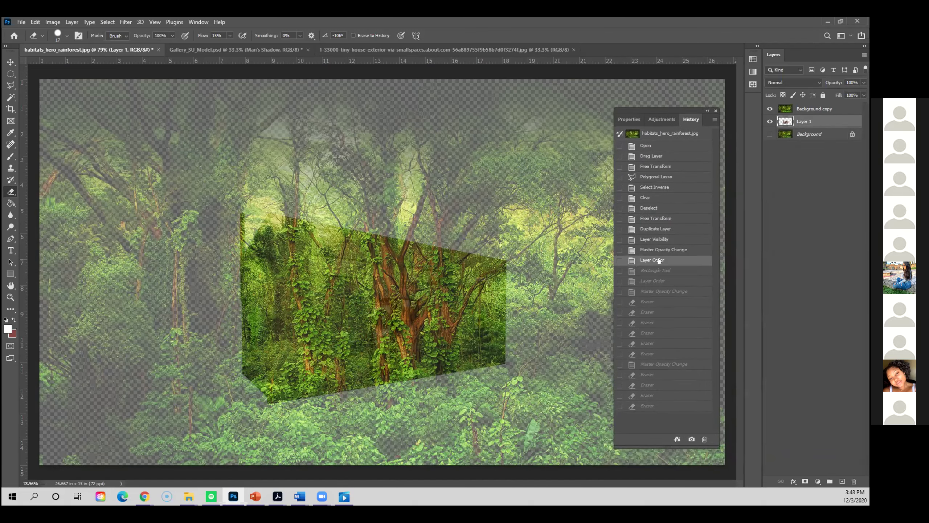
left_click(816, 110)
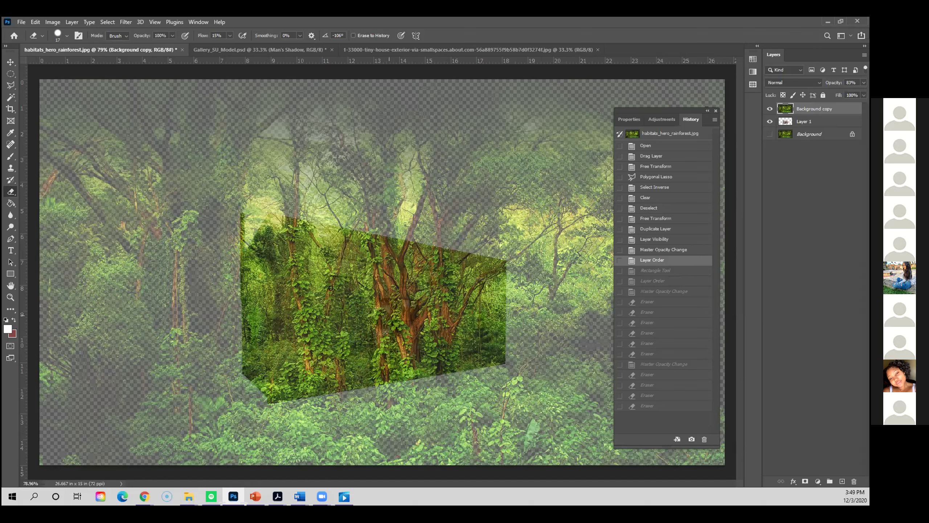
left_click(807, 122)
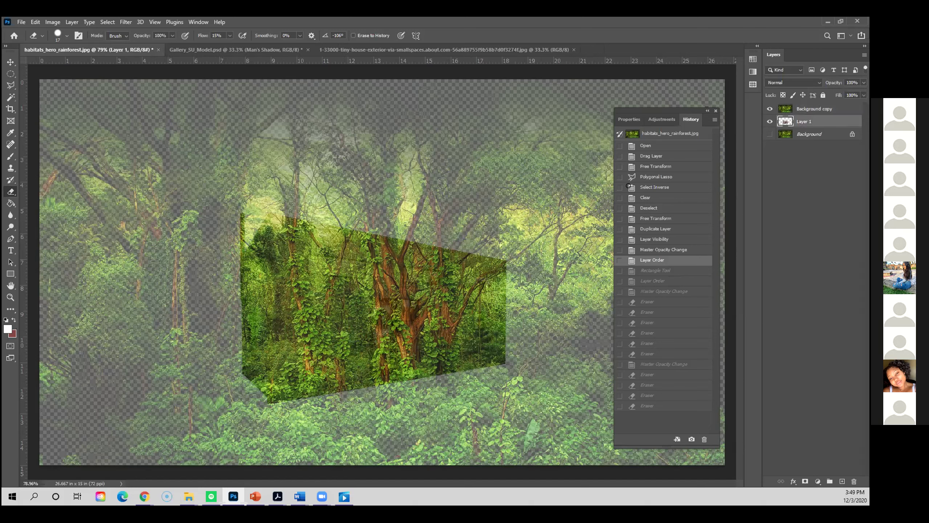
- Check how Background copy covers the house using the Move tool and by hiding and showing that layer
left_click(11, 62)
left_click_drag(290, 252, 272, 251)
left_click_drag(493, 289, 506, 289)
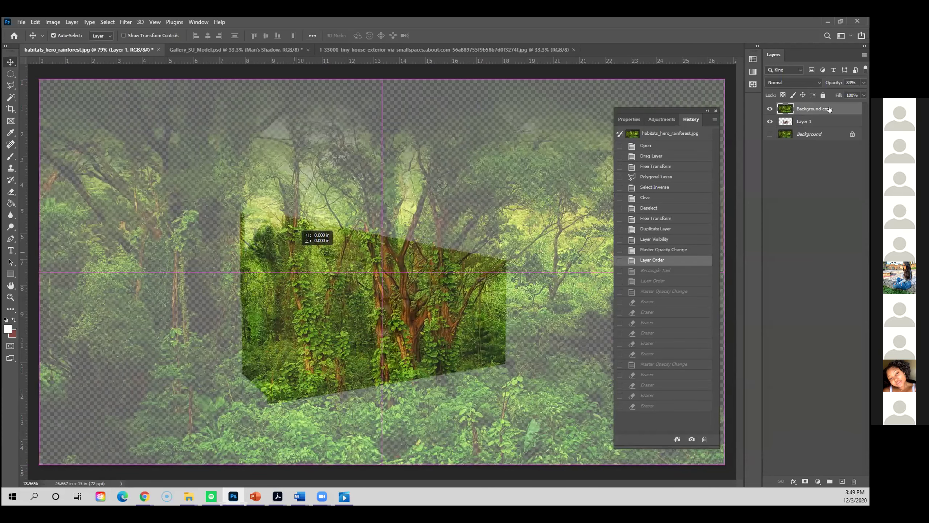
left_click(775, 110)
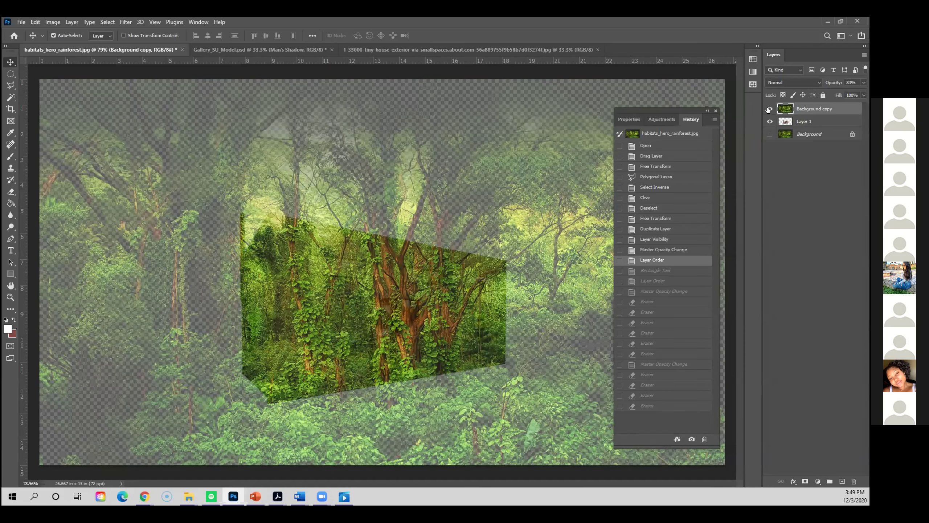
left_click(770, 108)
left_click(770, 109)
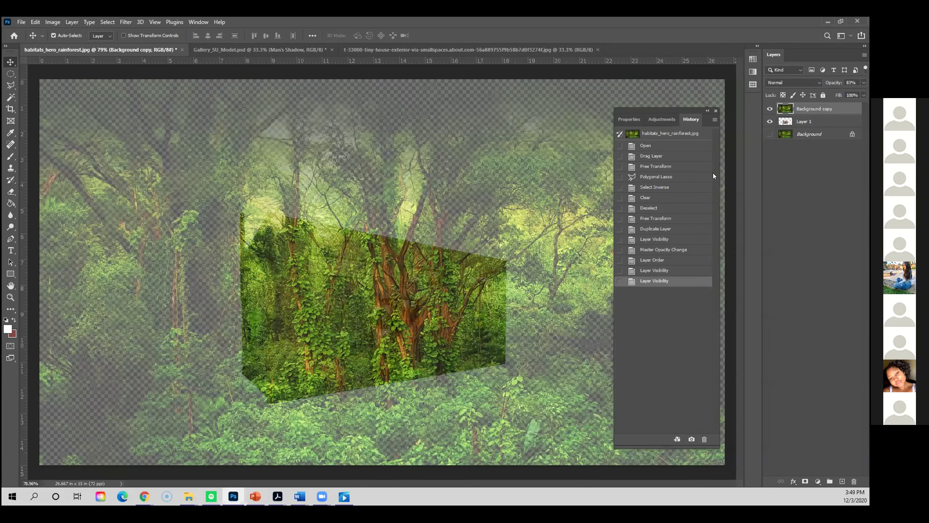
- Close the History panel, draw a white rectangle about 26.9 by 15.2 in over the canvas, and place it beneath Layer 1
left_click(715, 110)
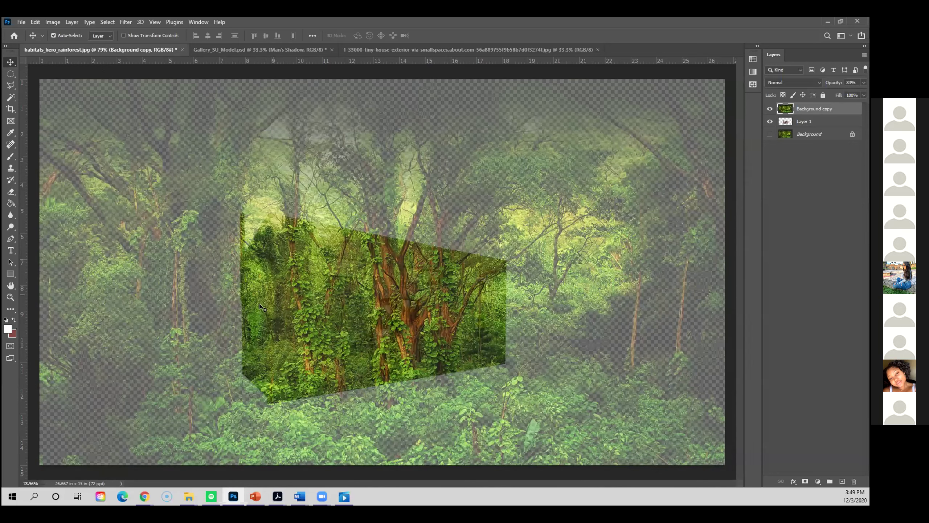
left_click(10, 273)
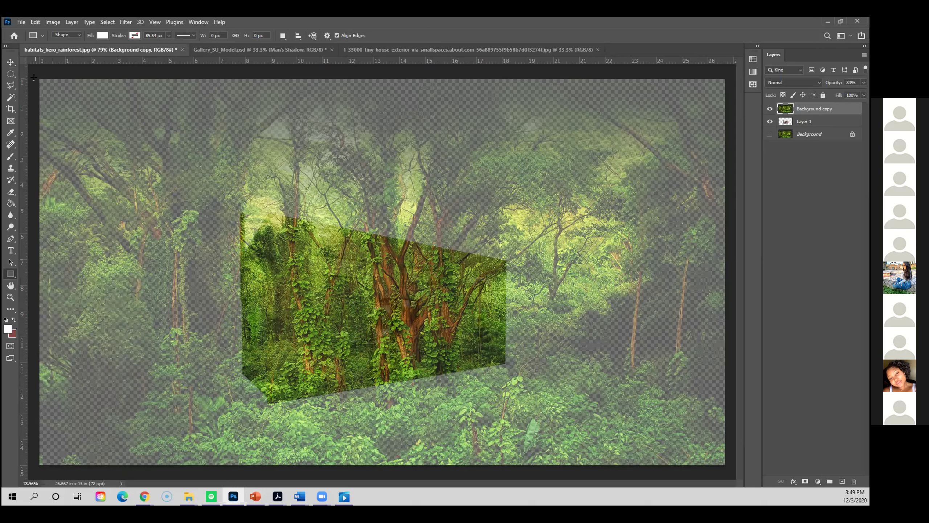
left_click_drag(37, 78, 724, 465)
left_click_drag(806, 110, 810, 137)
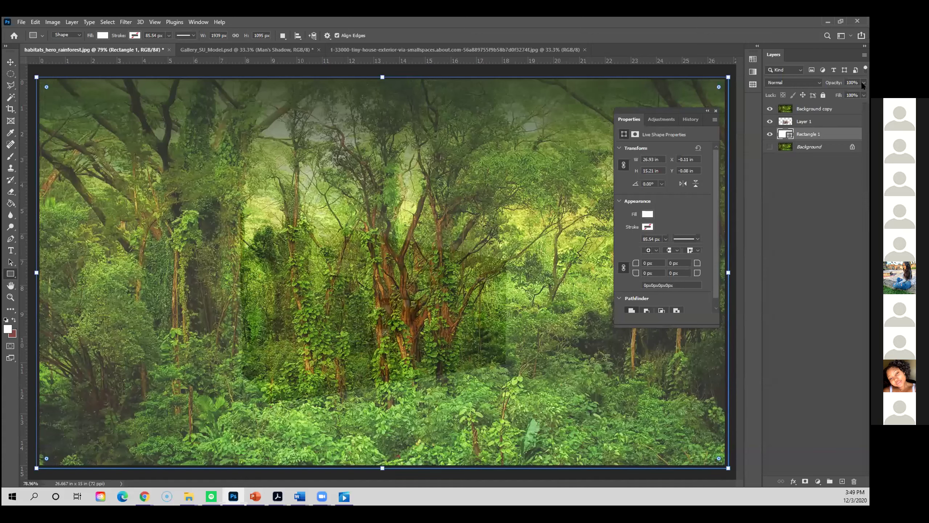
- Lower the opacity of the Background copy layer to 75%
left_click(855, 105)
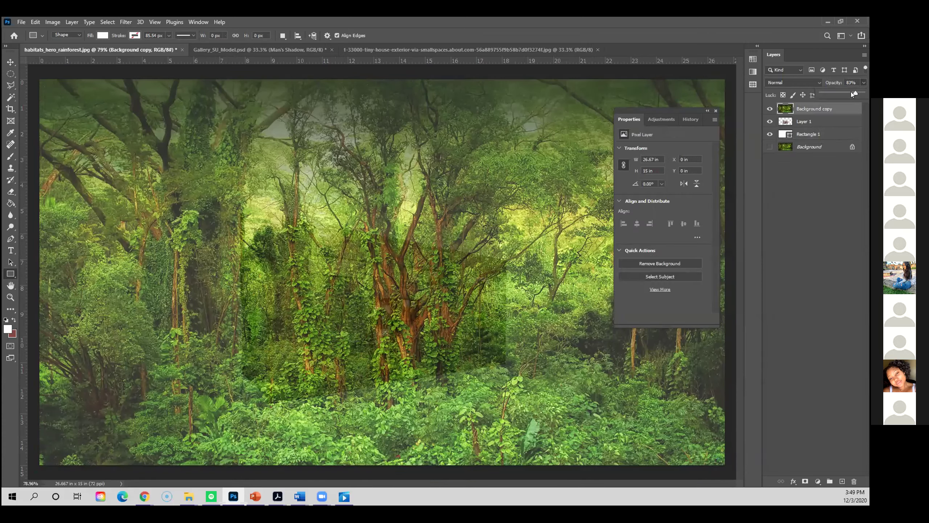
left_click_drag(851, 93, 850, 94)
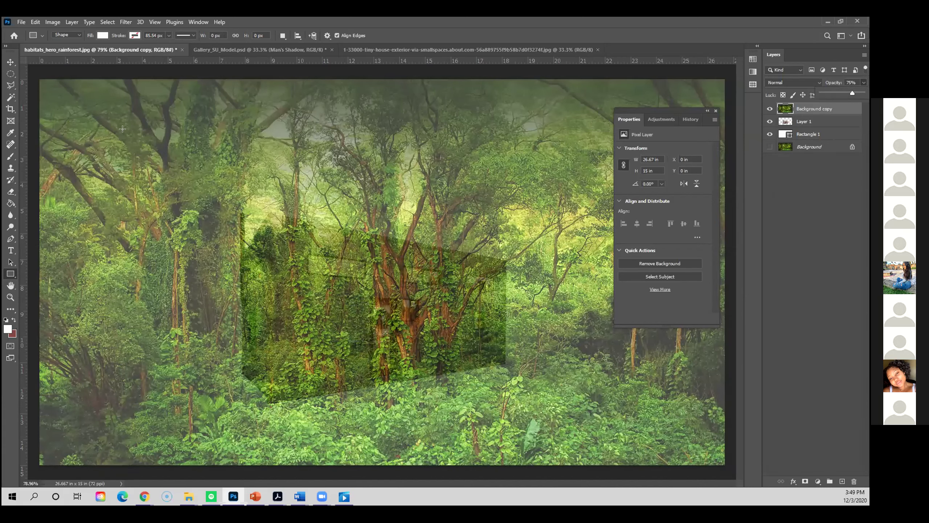
left_click(829, 122)
left_click(830, 123)
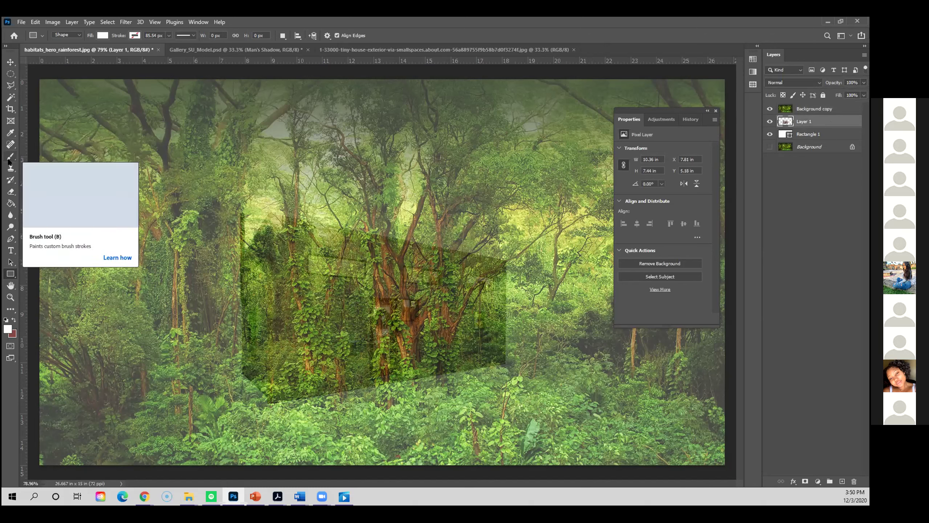
- Erase diagonal test strokes at 15% flow through the trees in the upper left of the Background copy layer
left_click(10, 191)
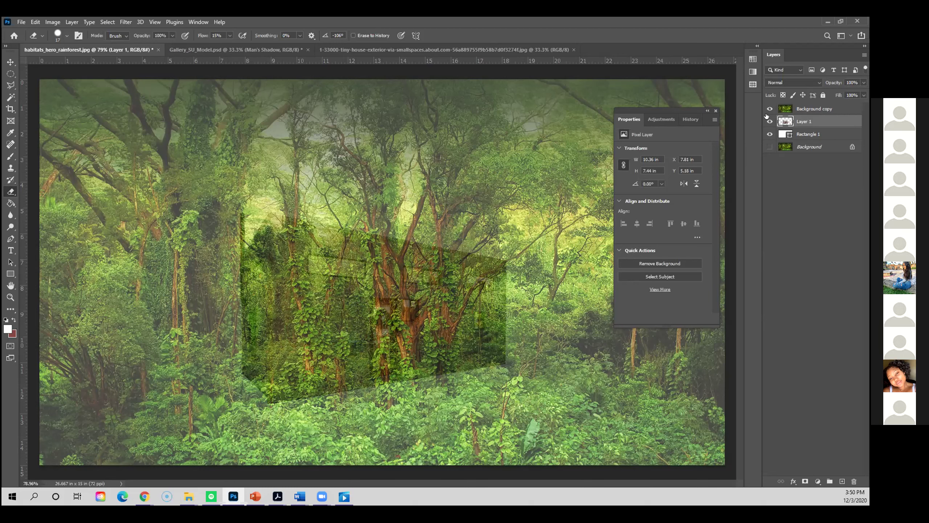
left_click(819, 110)
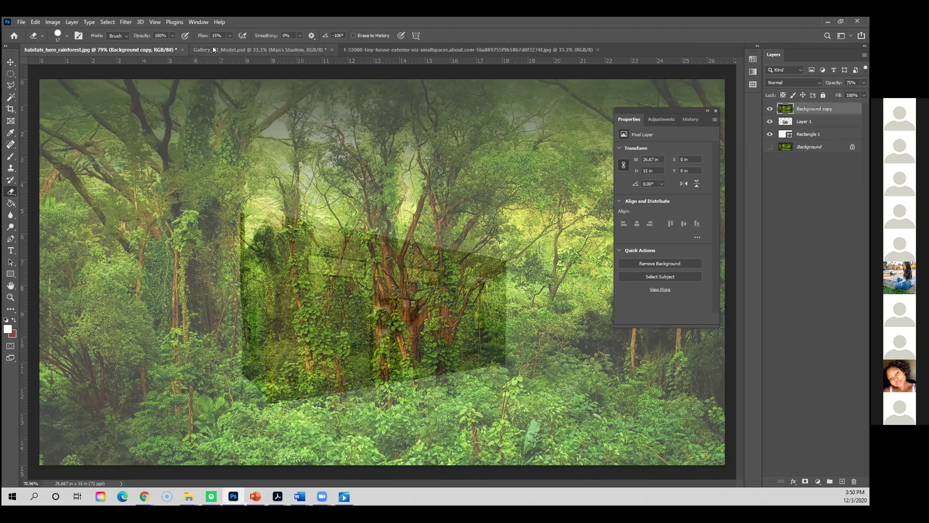
left_click_drag(132, 108, 96, 248)
mouse_move(136, 135)
left_mouse_down()
mouse_move(112, 229)
mouse_move(128, 200)
mouse_move(134, 123)
mouse_move(114, 216)
mouse_move(116, 180)
left_mouse_up()
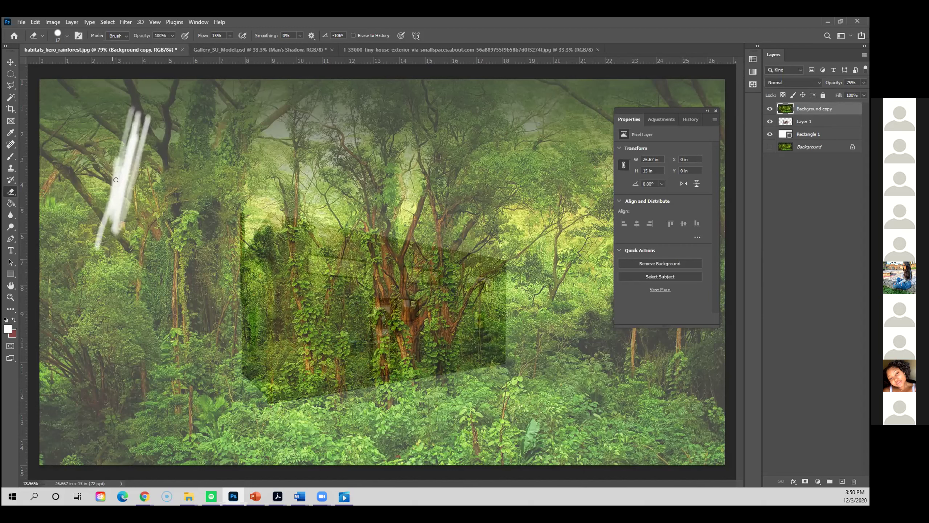
- Set the eraser flow to 100% and erase diagonal comparison strokes on Background copy at 100%, 54% and 22% opacity
left_click(230, 35)
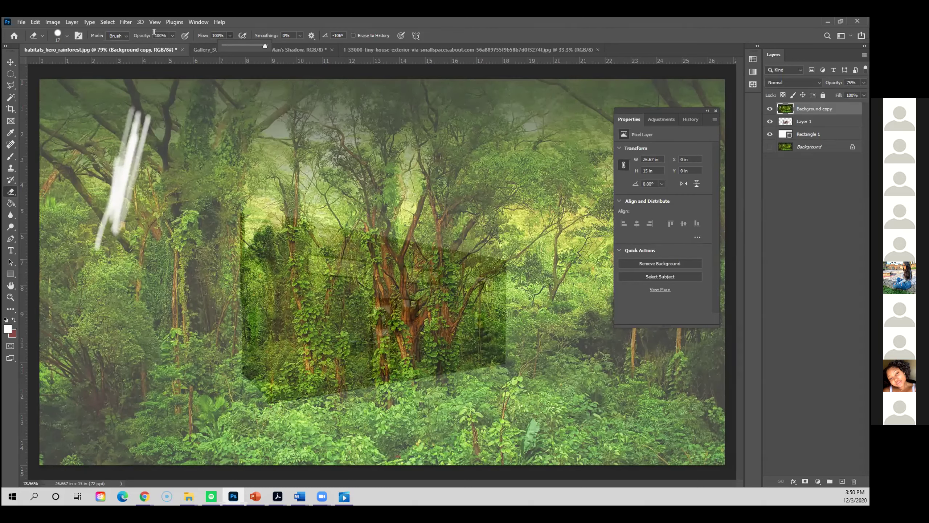
left_click_drag(174, 109, 146, 244)
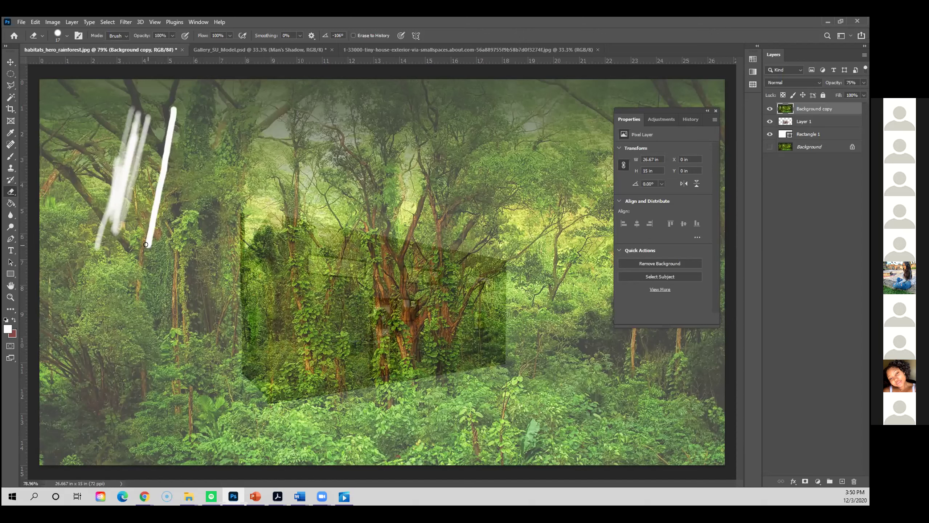
left_click(172, 35)
left_click_drag(113, 99, 64, 245)
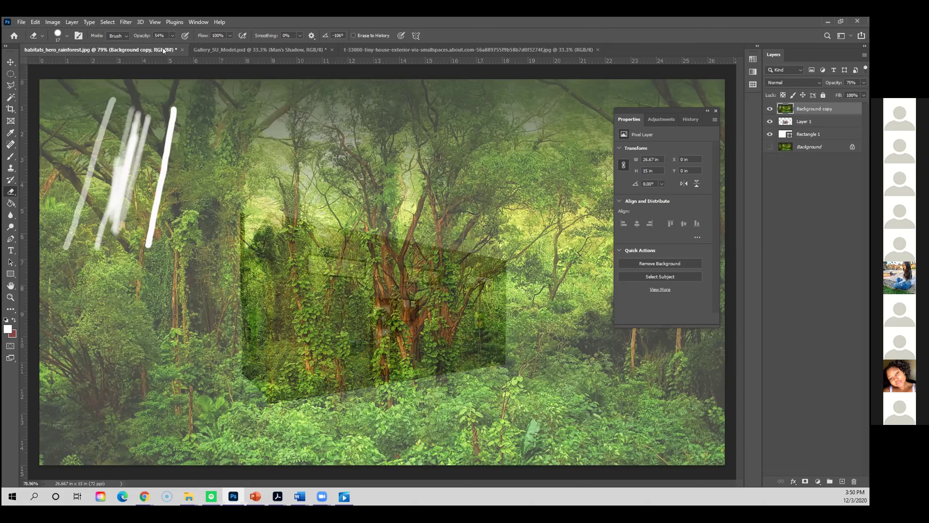
left_click_drag(157, 49, 158, 49)
left_click_drag(92, 89, 44, 228)
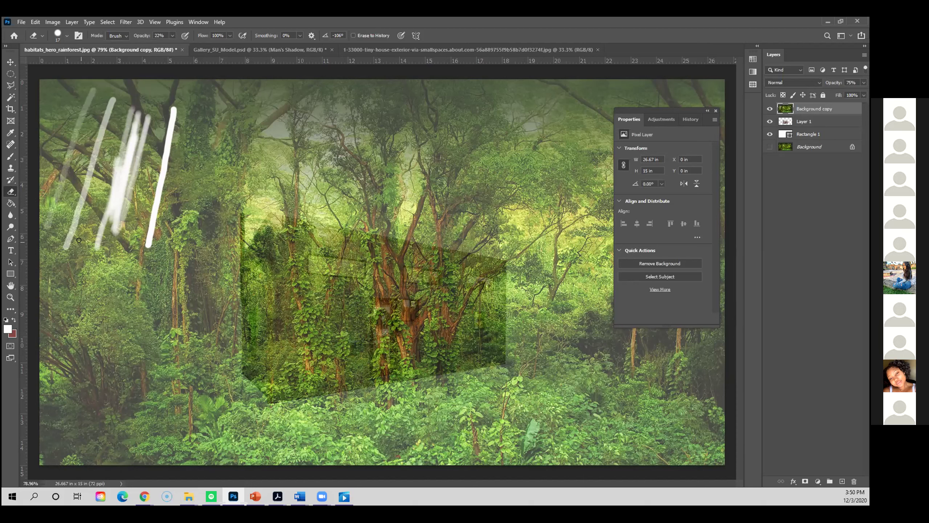
- Set the eraser opacity to 100% and erase a diagonal stroke at 100% flow near the upper left edge of Background copy
key("ctrl+plus")
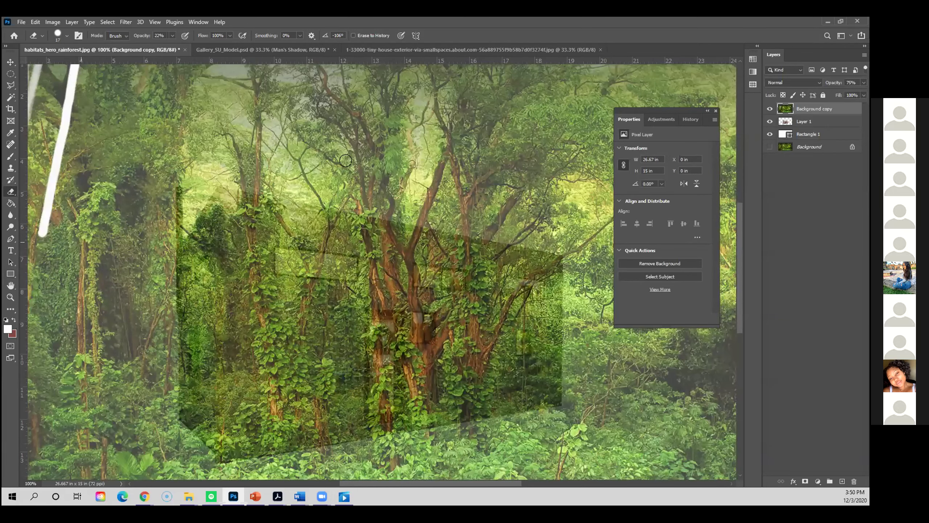
key("ctrl+z")
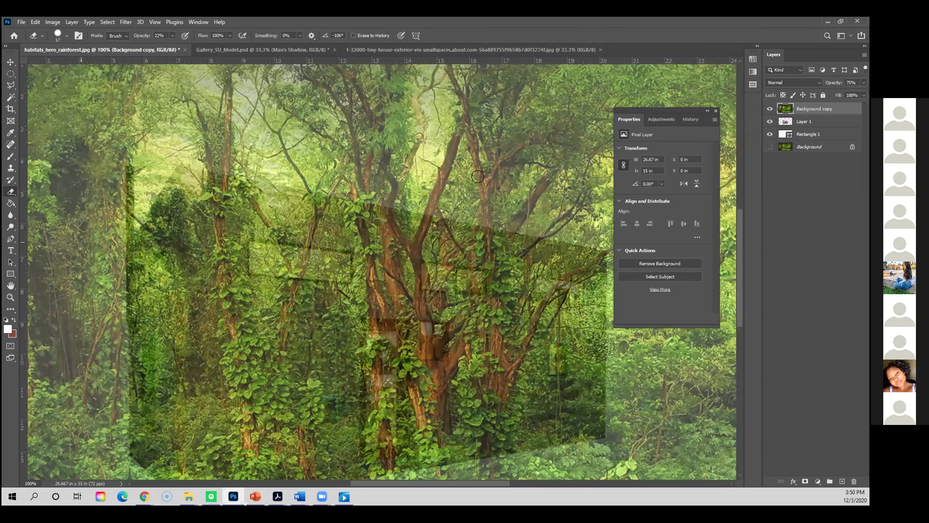
key("ctrl+plus")
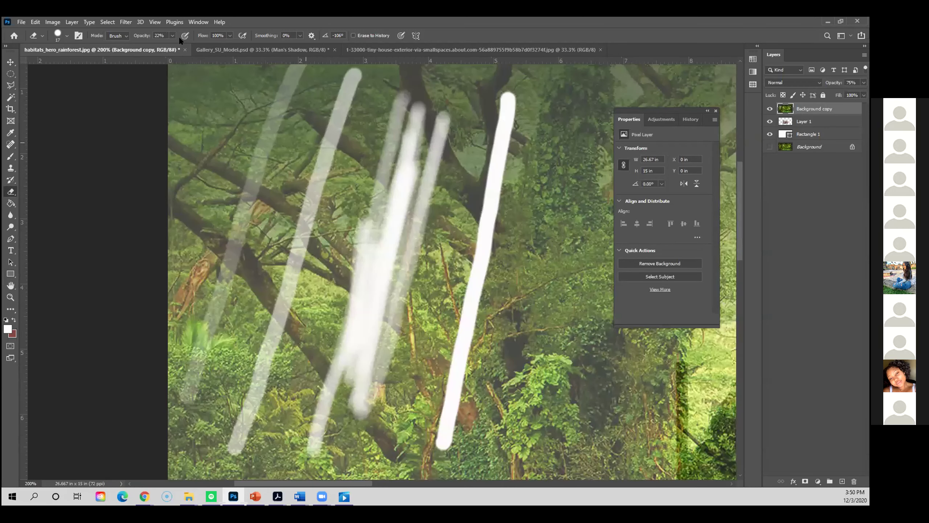
left_click(172, 35)
key("0")
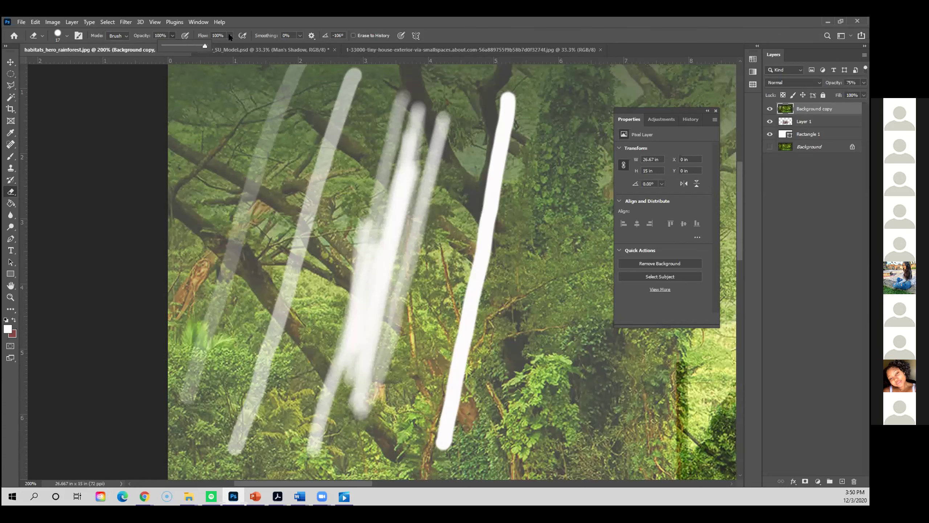
left_click(230, 36)
left_click(230, 36)
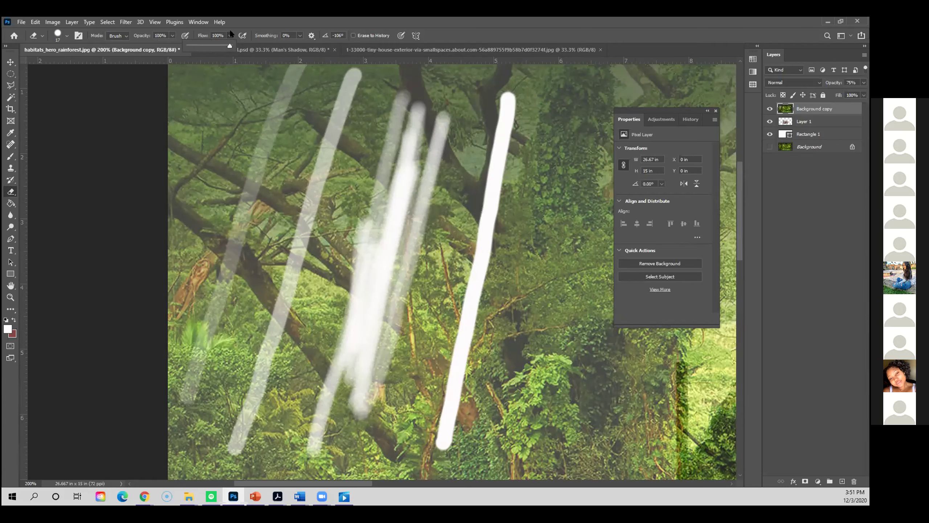
left_click_drag(234, 87, 174, 287)
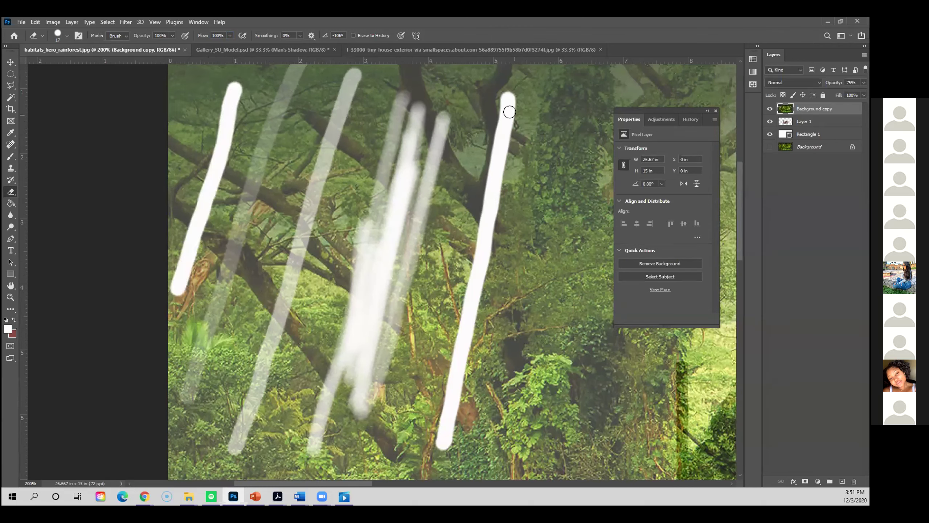
- Lower the eraser flow to 54% and erase a comparison stroke beside the rightmost solid white stroke
left_click(230, 35)
left_click_drag(229, 45, 212, 46)
scroll(322, 175, "down", 1)
left_click_drag(563, 119, 514, 408)
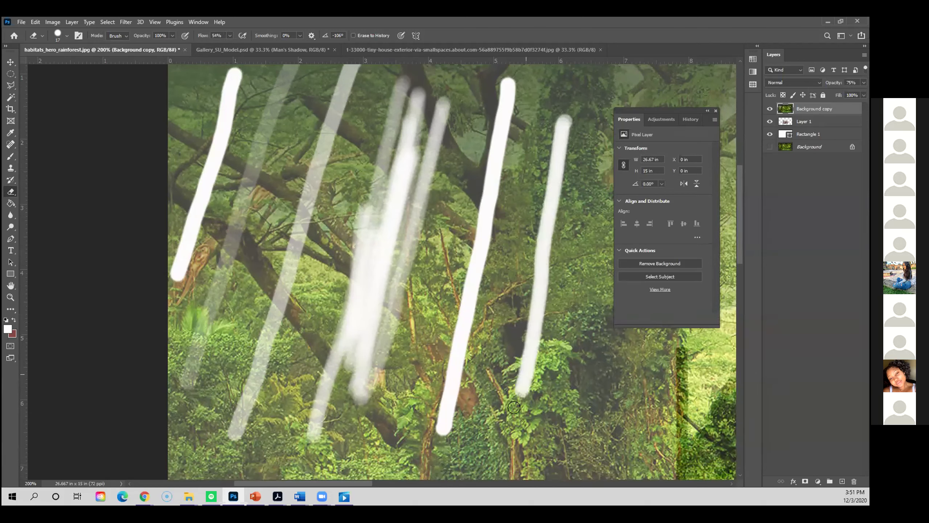
- Reduce the eraser flow to 23% and erase over a short diagonal line in the foliage below the existing test strokes
left_click(229, 35)
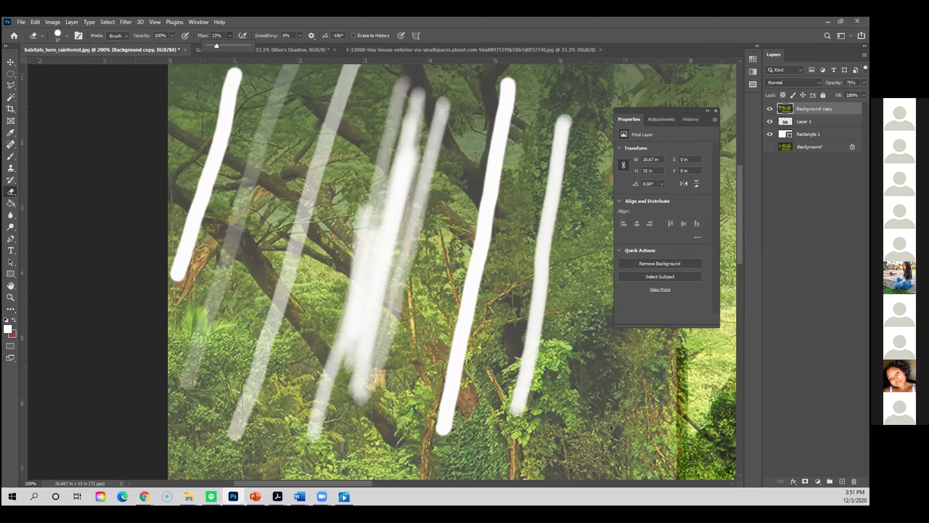
scroll(504, 318, "down", 2)
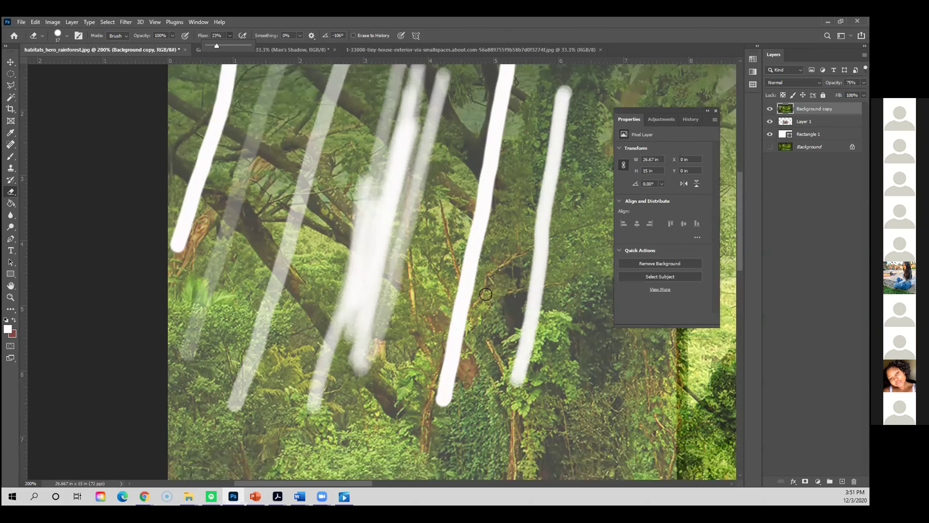
scroll(355, 287, "down", 4)
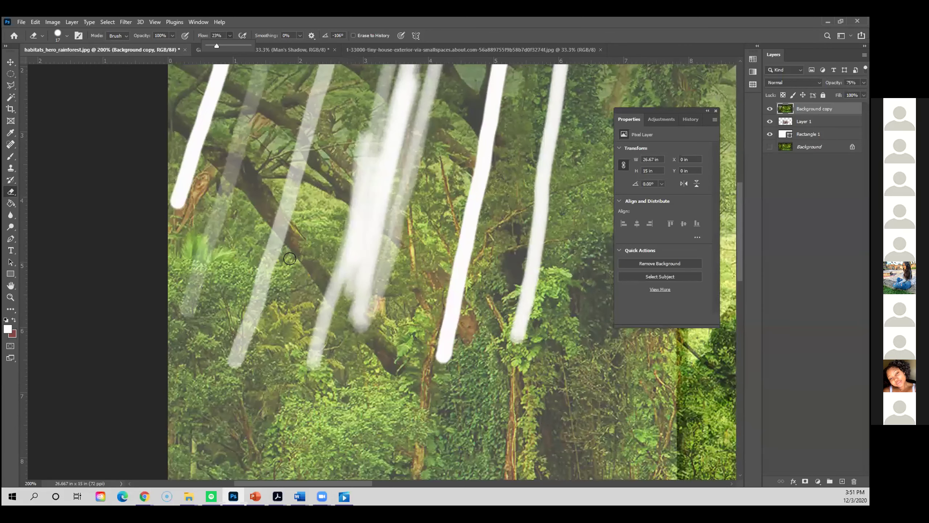
scroll(253, 189, "down", 4)
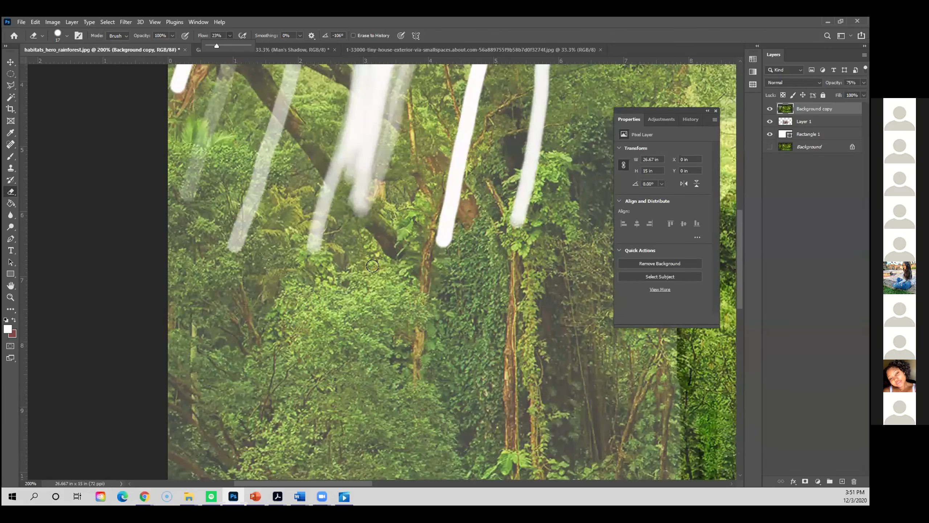
scroll(429, 285, "down", 2)
mouse_move(366, 256)
left_mouse_down()
mouse_move(284, 436)
mouse_move(359, 258)
mouse_move(304, 417)
mouse_move(283, 429)
mouse_move(355, 261)
mouse_move(360, 271)
left_mouse_up()
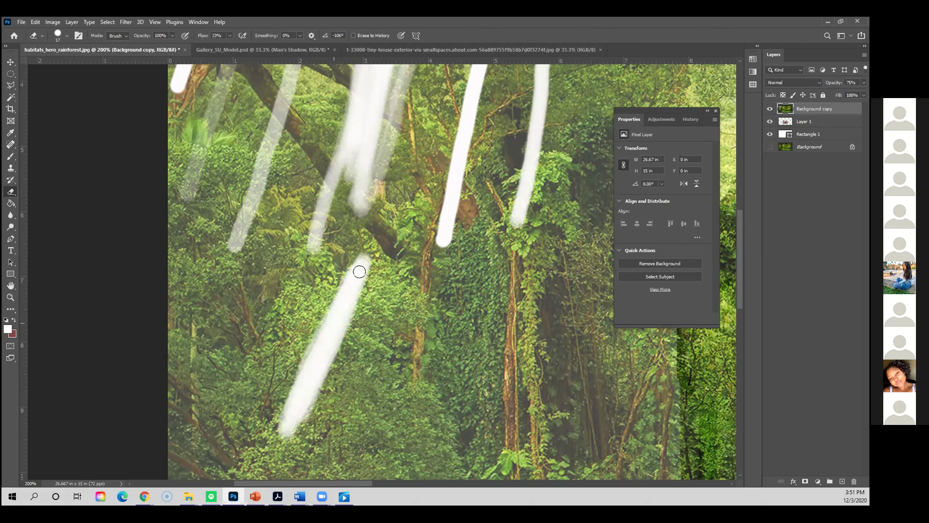
- Set the eraser flow to 4% and build up a faint diagonal streak over the ivy with repeated overlapping strokes
left_click(229, 36)
left_click_drag(230, 46, 224, 46)
left_click(480, 229)
mouse_move(482, 231)
left_mouse_down()
mouse_move(461, 329)
mouse_move(451, 444)
left_mouse_up()
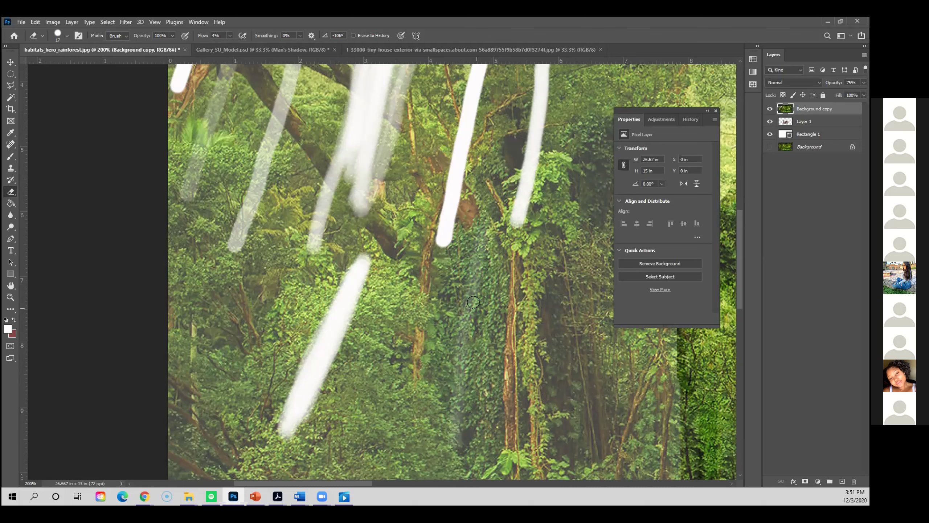
left_click_drag(480, 236, 456, 452)
left_click_drag(476, 247, 449, 434)
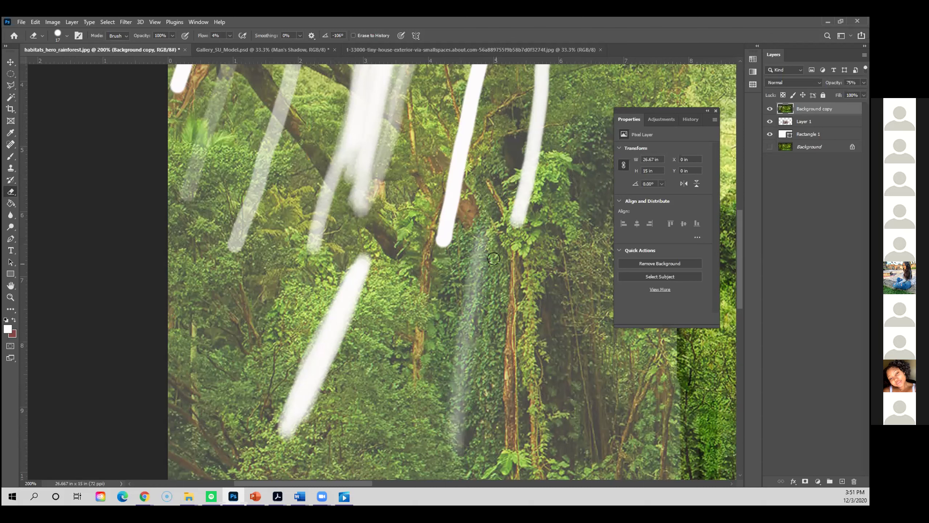
mouse_move(479, 258)
left_mouse_down()
mouse_move(441, 459)
mouse_move(433, 413)
left_mouse_up()
left_click_drag(487, 205, 452, 377)
left_click_drag(465, 307, 454, 395)
left_click_drag(475, 253, 447, 387)
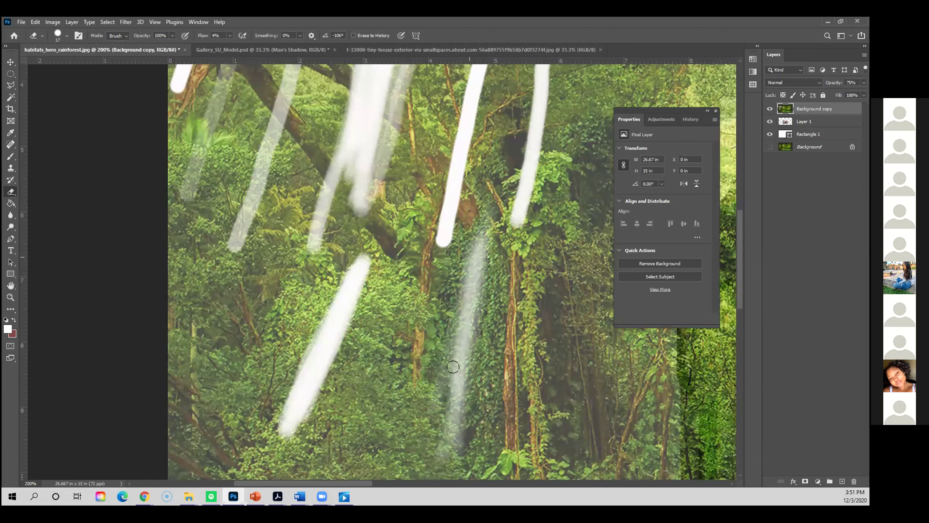
left_click_drag(485, 230, 442, 415)
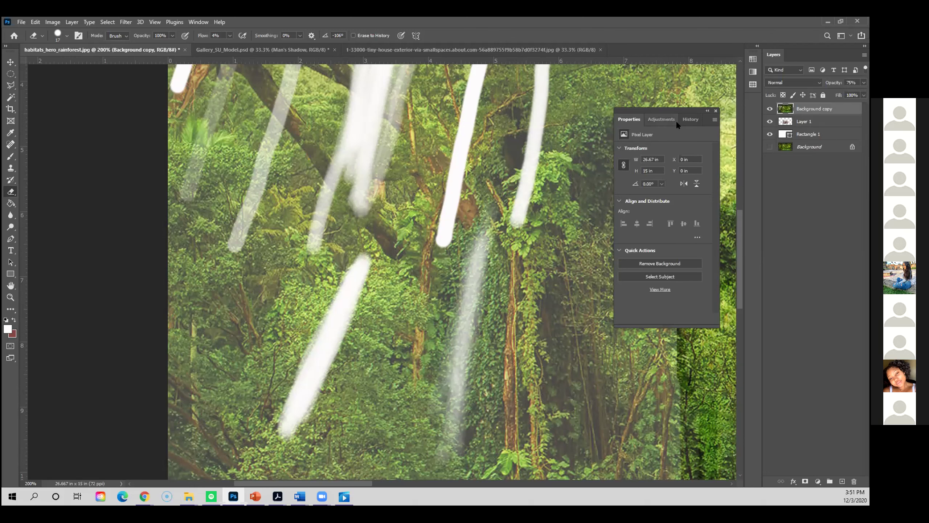
- Revert the document history to the layer opacity change, removing all the eraser test strokes from Background copy
left_click(689, 119)
left_click(648, 199)
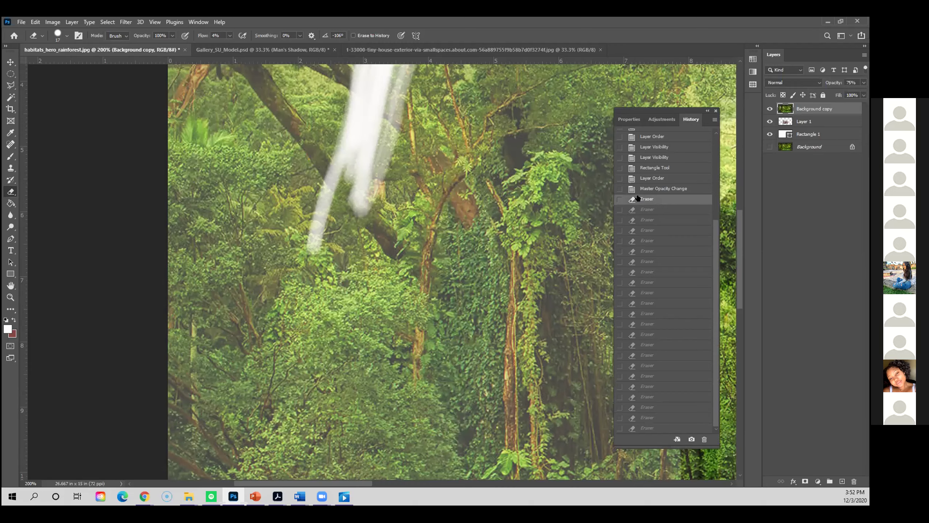
left_click(653, 188)
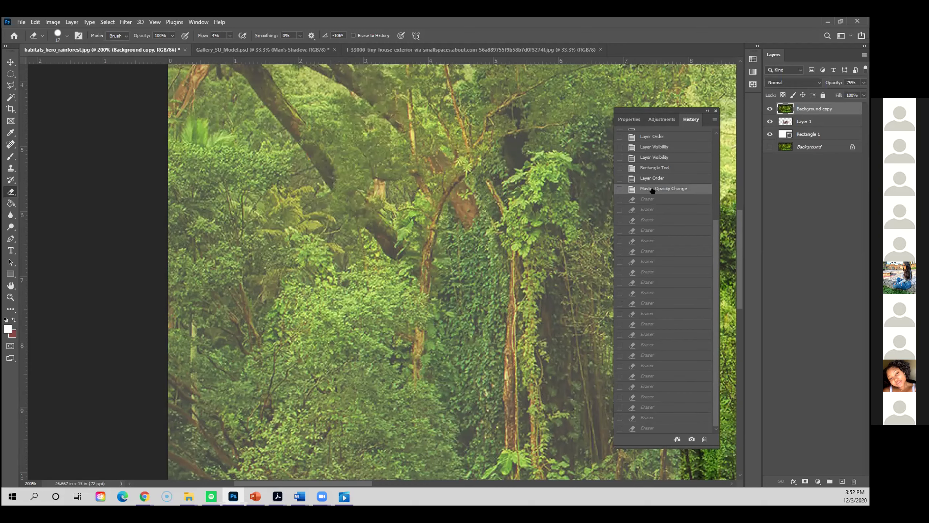
key("ctrl+0")
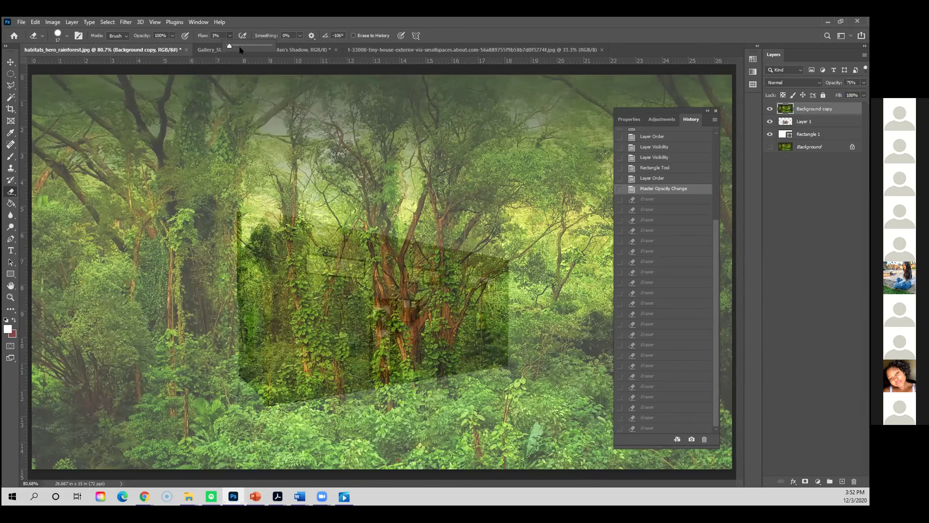
- Set the eraser flow to 30% and slightly enlarge the eraser brush
type("0")
right_click(403, 298)
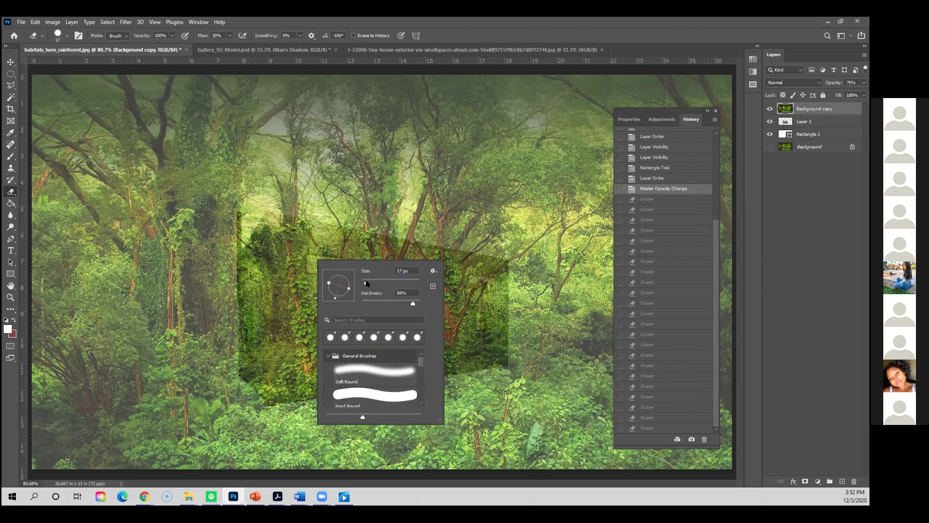
left_click_drag(366, 282, 360, 283)
key("Return")
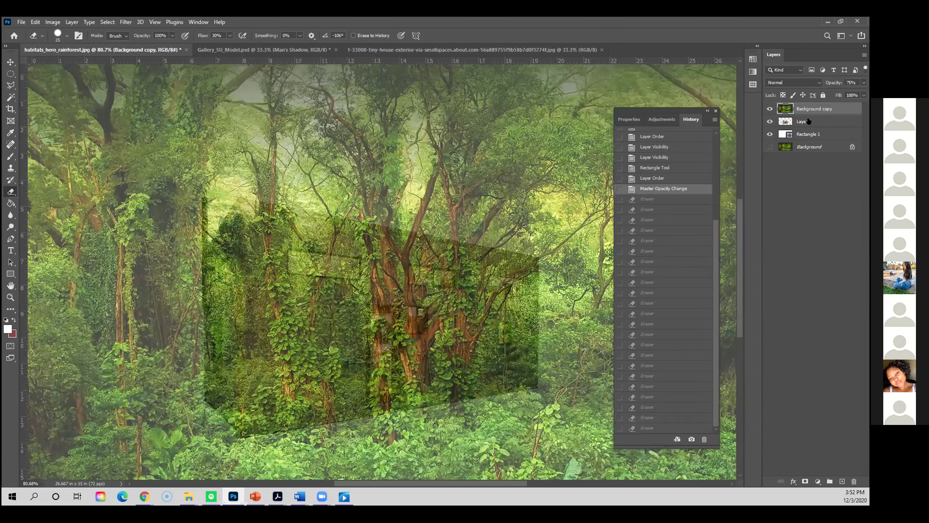
- Hide the Background copy layer, make Layer 1 active, and select the building's wood siding with the Magic Wand
key("ctrl+plus")
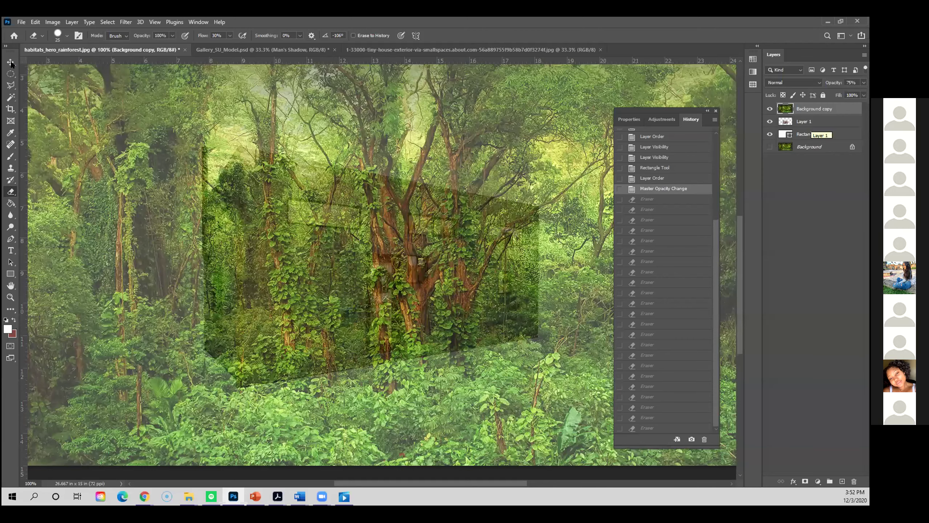
key("ctrl+comma")
key("alt+bracketleft")
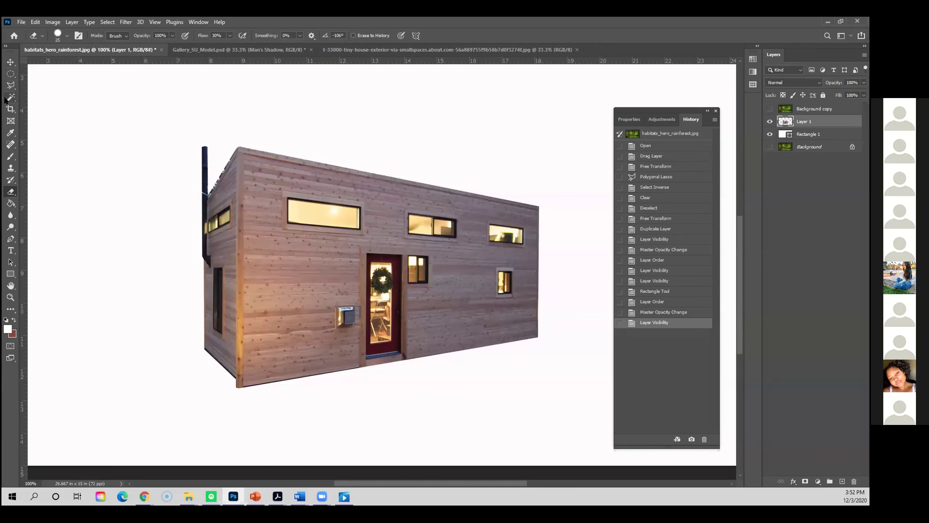
left_click(10, 97)
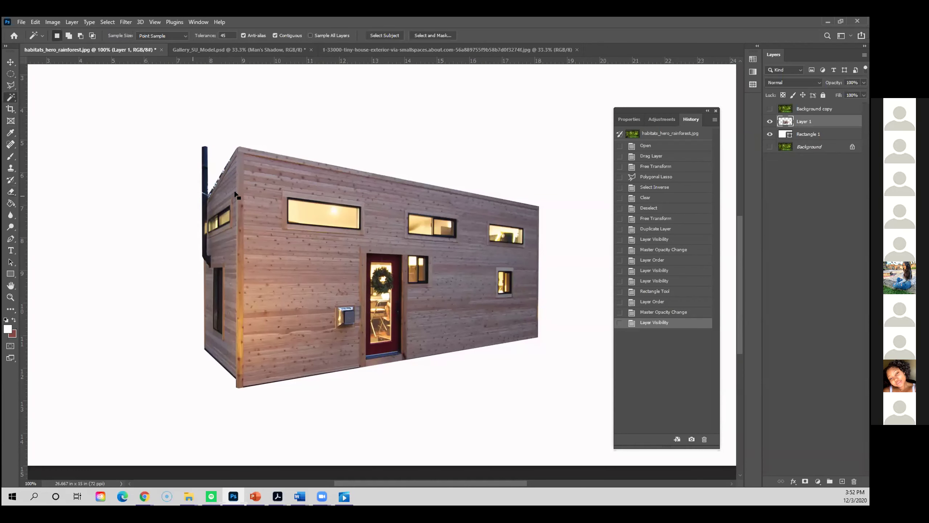
left_click(235, 192)
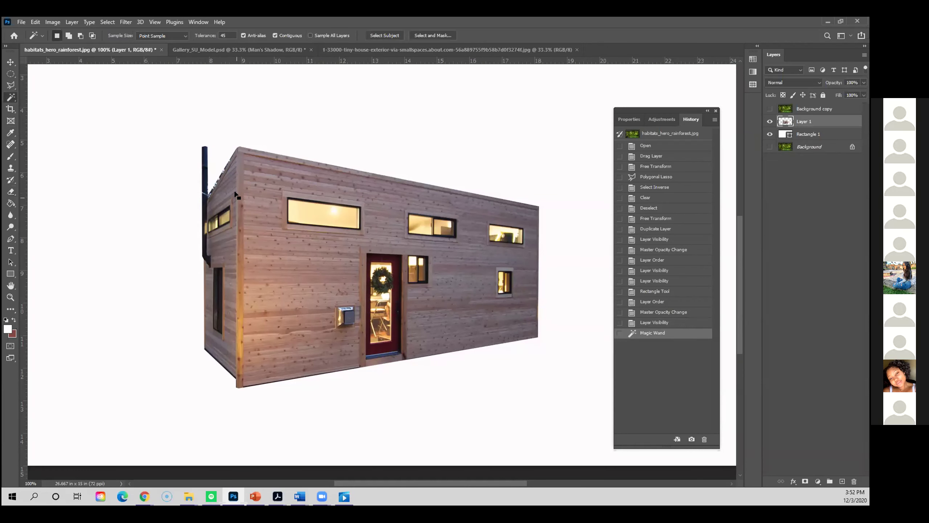
- Select the whole building on Layer 1 with the Quick Selection tool, including its walls, windows and door
right_click(16, 98)
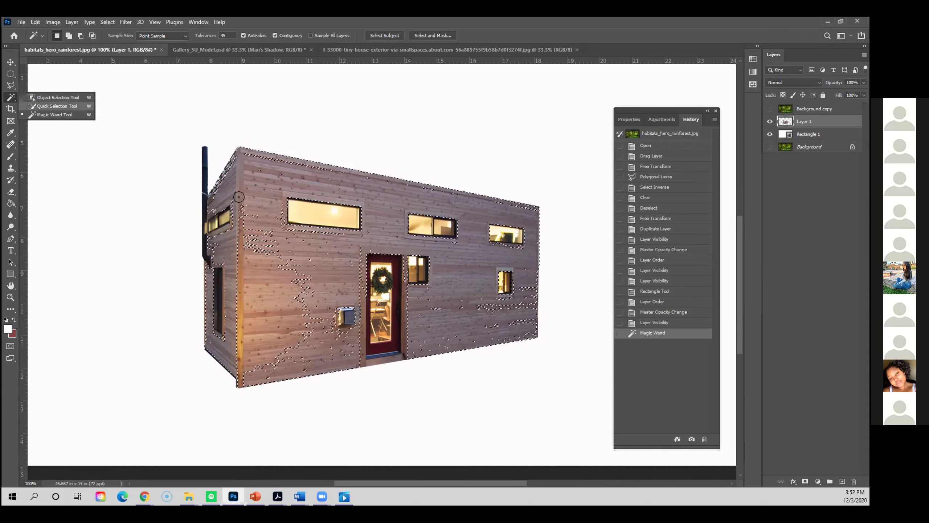
left_click(48, 102)
mouse_move(242, 208)
left_mouse_down()
mouse_move(243, 242)
mouse_move(227, 255)
mouse_move(225, 287)
left_mouse_up()
mouse_move(217, 318)
left_mouse_down()
mouse_move(257, 314)
mouse_move(284, 299)
left_mouse_up()
left_click_drag(403, 301, 459, 306)
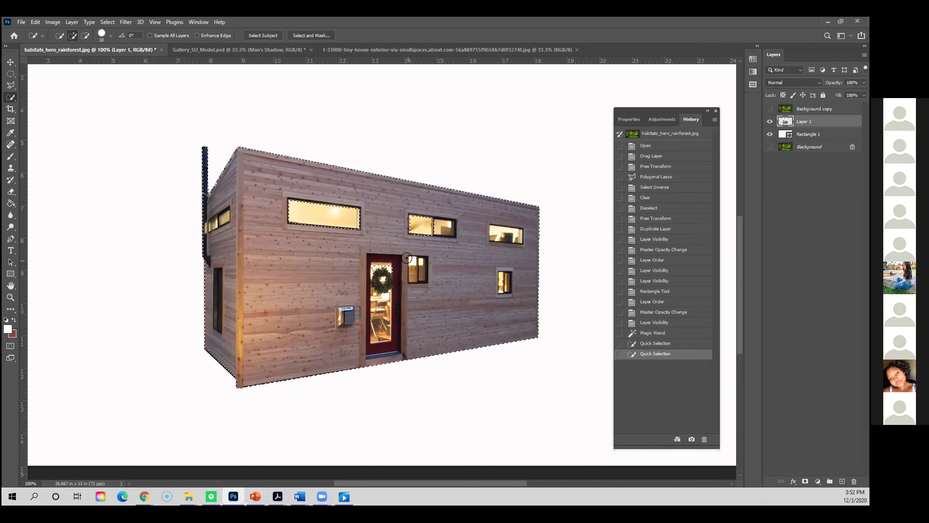
mouse_move(369, 232)
left_mouse_down()
mouse_move(309, 214)
mouse_move(423, 227)
mouse_move(452, 262)
left_mouse_up()
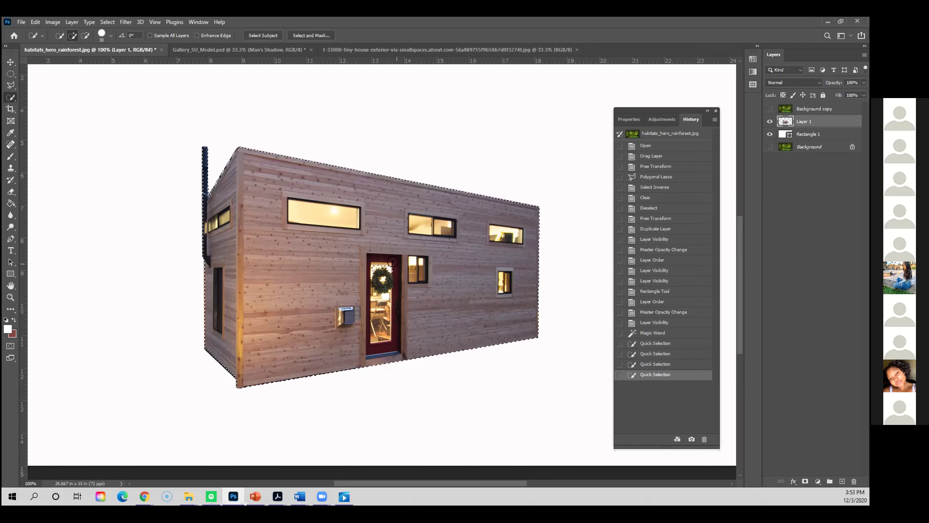
left_click_drag(369, 265, 394, 270)
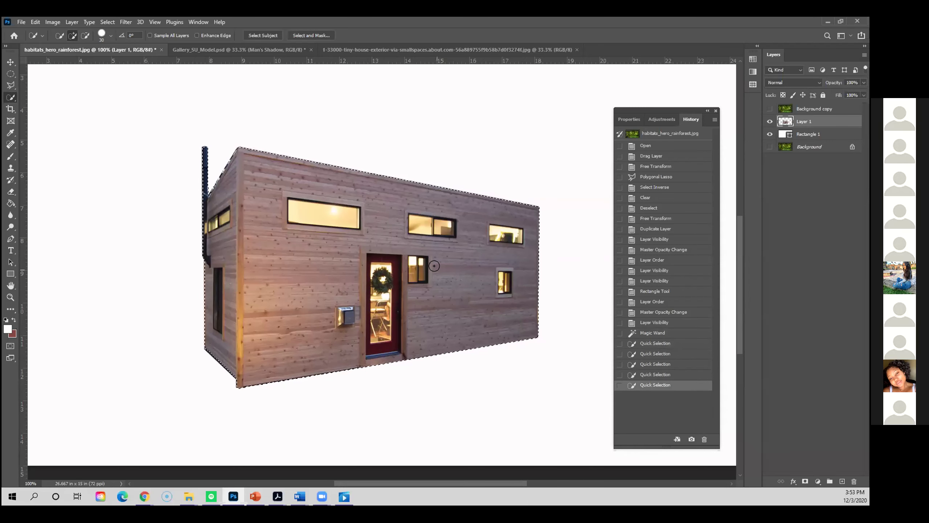
- Show and activate Background copy, then erase the foliage over the building's upper left corner using a larger eraser at 30% flow
left_click(770, 109)
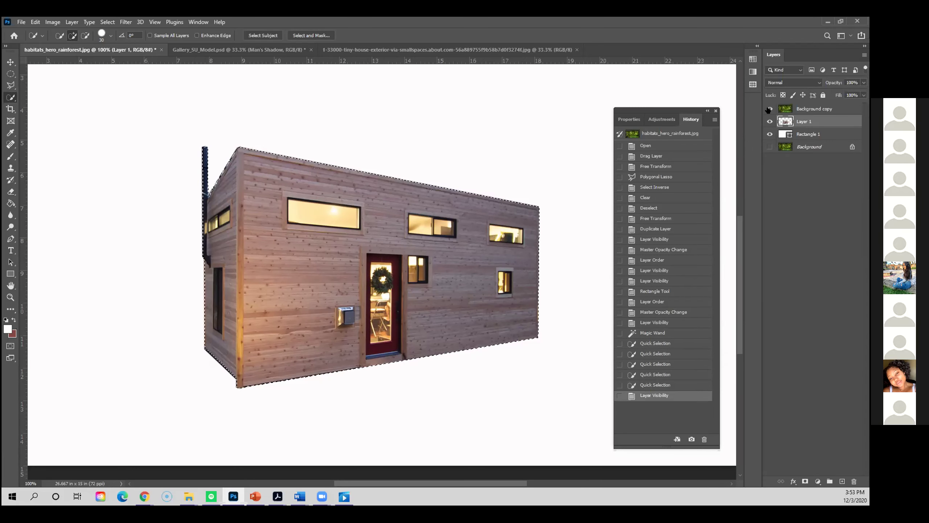
left_click(824, 109)
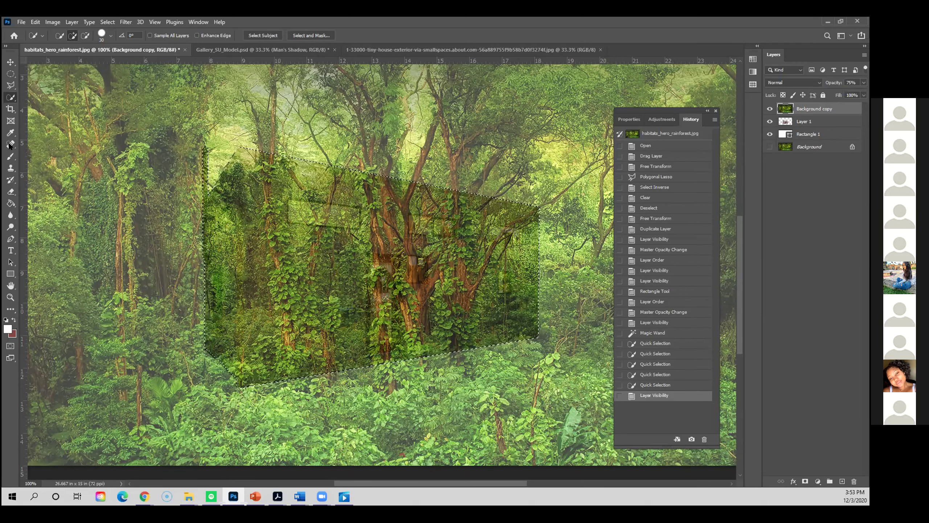
left_click(11, 192)
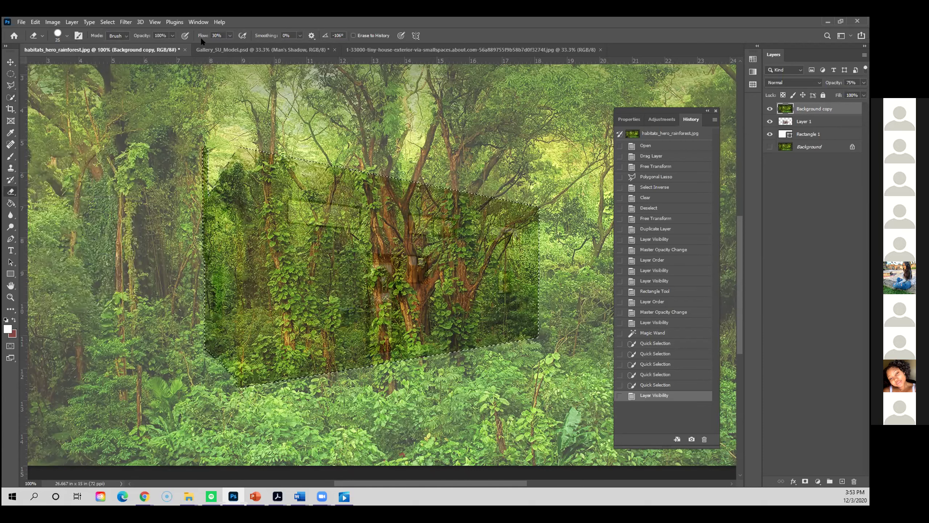
right_click(234, 183)
left_click_drag(285, 206, 296, 206)
mouse_move(202, 204)
left_mouse_down()
mouse_move(197, 147)
mouse_move(207, 221)
mouse_move(230, 183)
left_mouse_up()
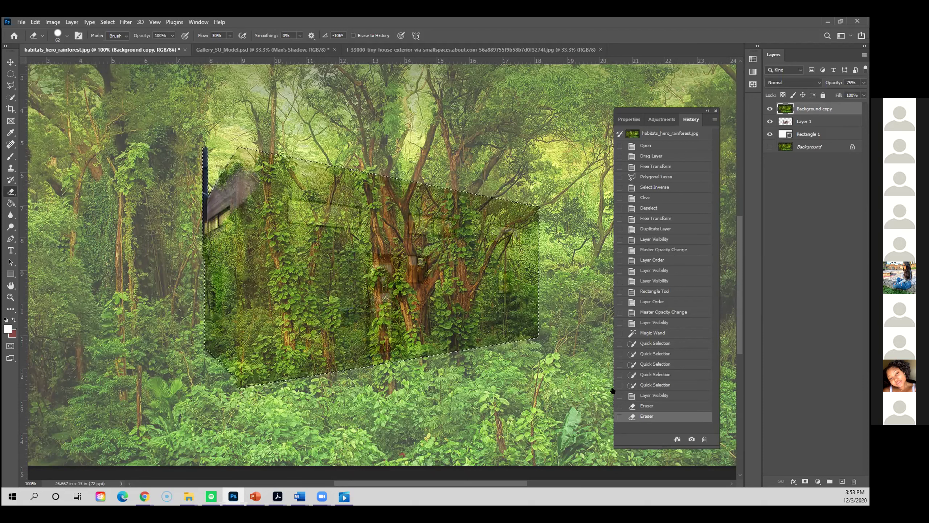
- Undo the last eraser strokes, set the eraser flow to 8%, and erase over the building's upper left corner on Layer 1
left_click(655, 396)
left_click(230, 36)
left_click_drag(229, 45, 220, 47)
left_click_drag(207, 194, 219, 245)
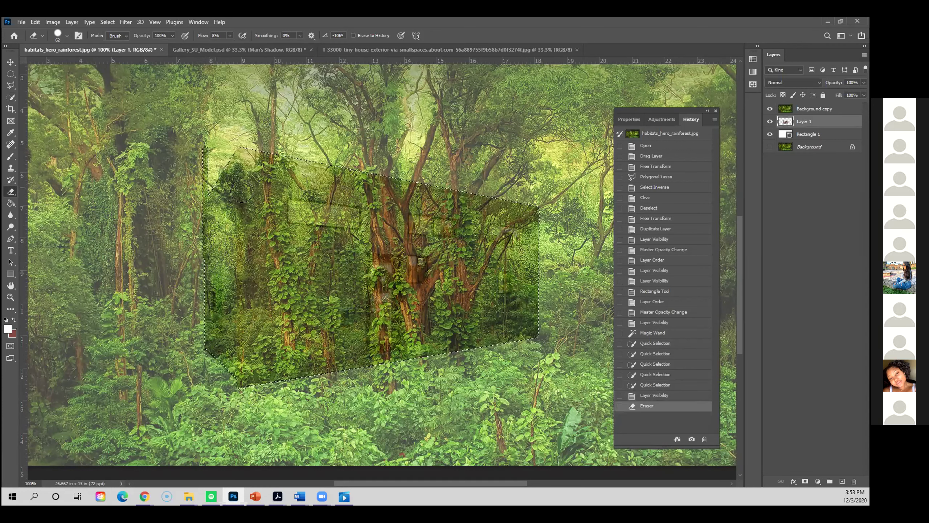
mouse_move(241, 181)
left_mouse_down()
mouse_move(231, 267)
mouse_move(218, 185)
mouse_move(210, 256)
left_mouse_up()
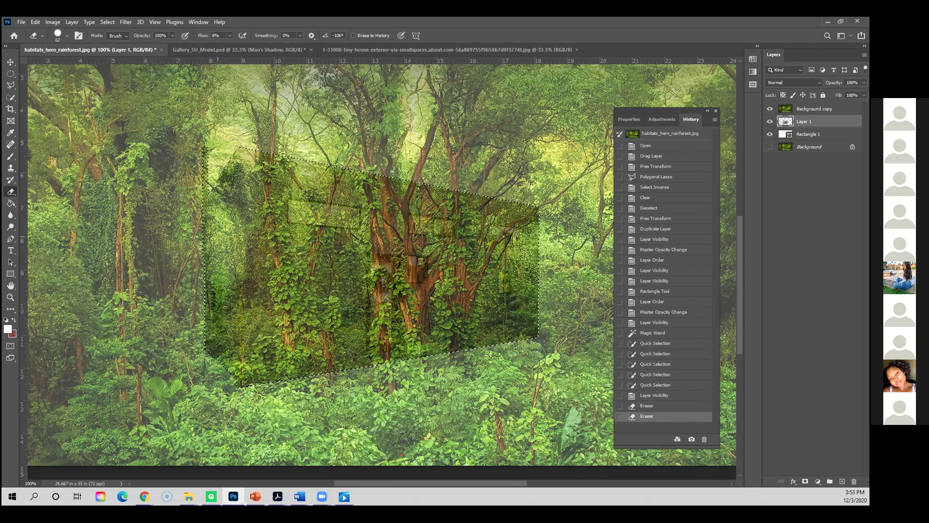
- Revert to the Layer Visibility history state from before the eraser strokes and make Background copy the active layer
left_click(224, 263)
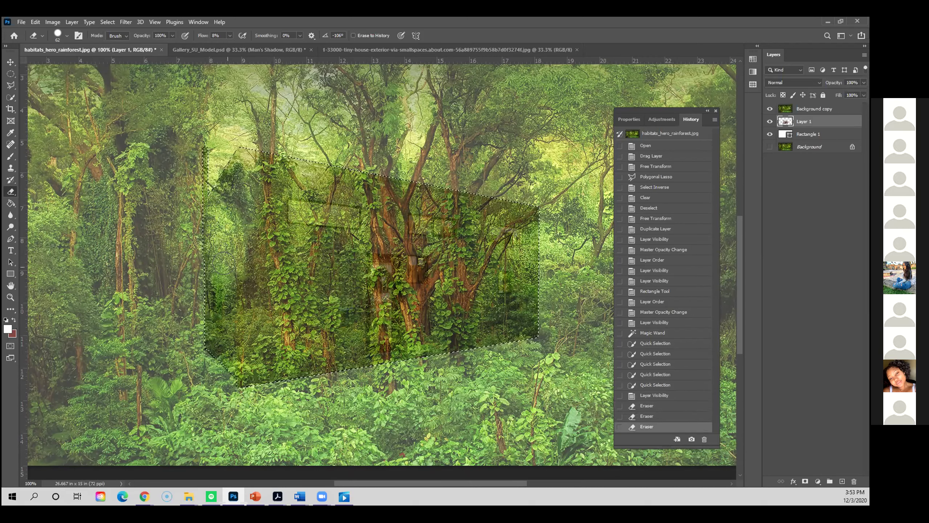
left_click(655, 395)
left_click(813, 110)
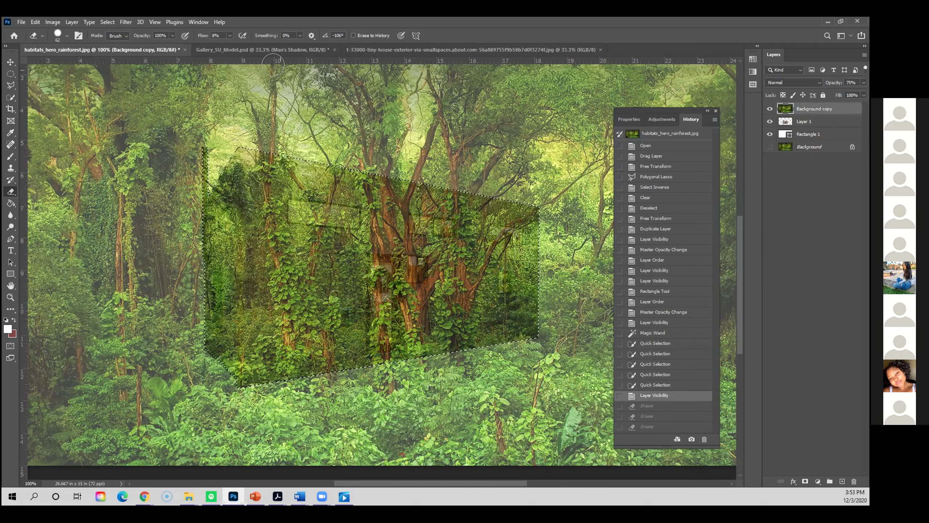
- Set the eraser flow to 12% and erase the foliage over the building's left end wall and front corner on Background copy
left_click(230, 35)
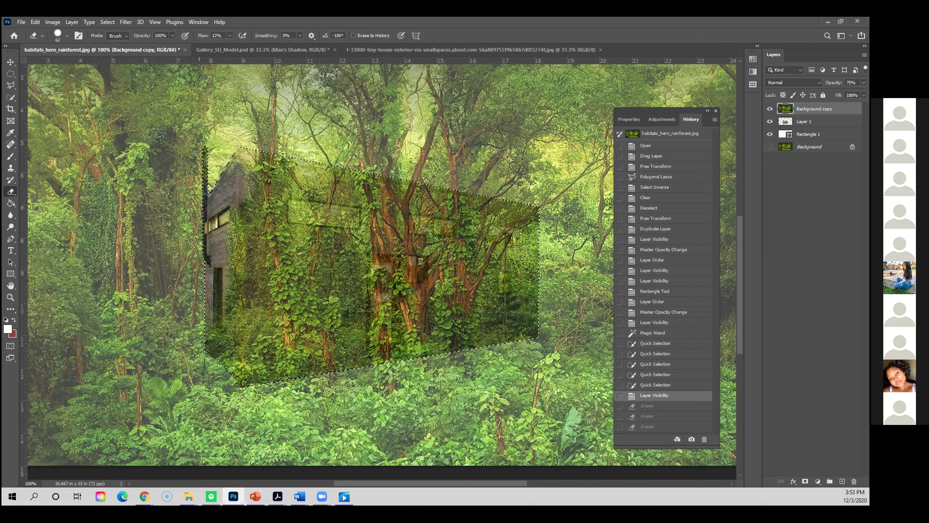
key("ctrl+shift+z")
key("ctrl+shift+z")
key("ctrl+shift+z")
left_click(216, 343)
left_click(220, 327)
left_click(223, 312)
left_click(228, 297)
left_click(232, 281)
left_click(235, 266)
left_click(239, 251)
left_click(250, 203)
left_click(260, 155)
left_click(230, 178)
left_click(241, 167)
left_click(252, 190)
left_click(238, 205)
left_click(224, 217)
left_click(231, 257)
left_click(236, 300)
left_click(238, 347)
left_click(234, 336)
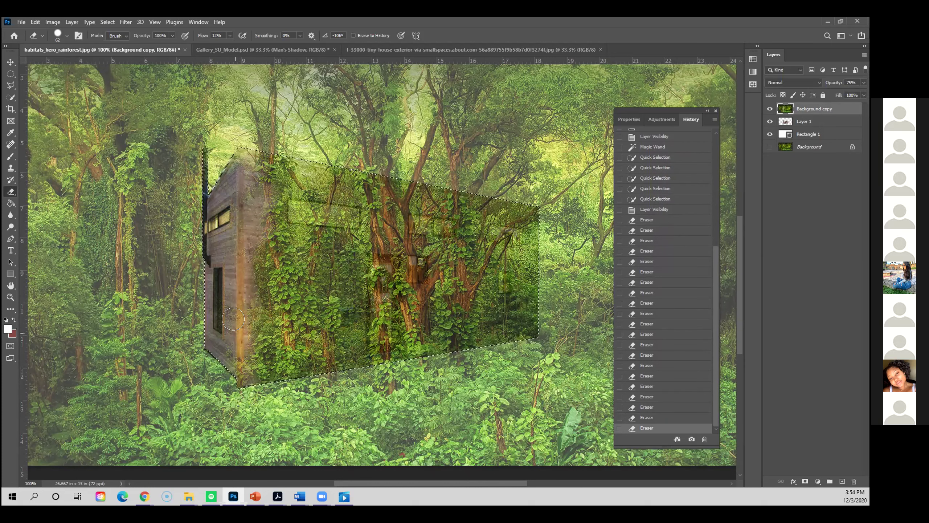
- Erase the foliage over the building's long front wall and its windows, staying inside the selection
left_click(266, 268)
left_click(260, 283)
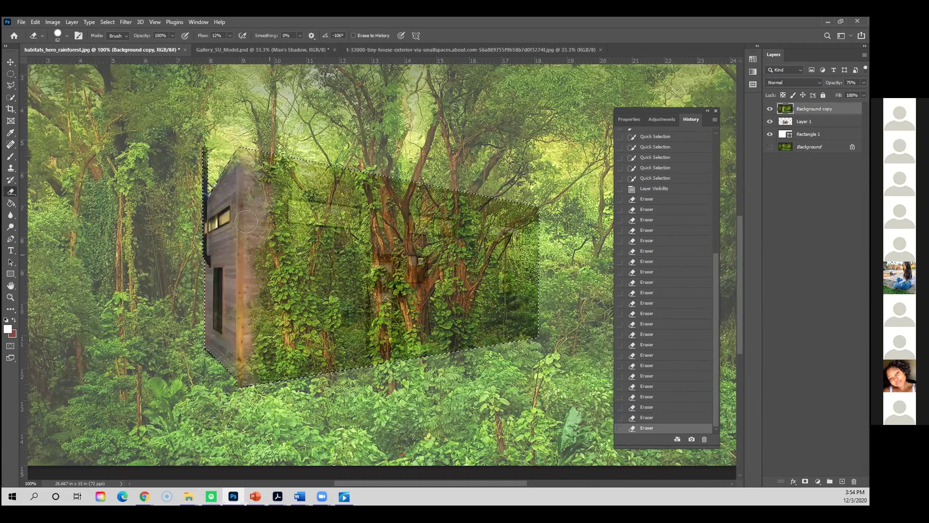
left_click_drag(246, 223, 260, 205)
left_click_drag(269, 190, 281, 176)
left_click(271, 163)
left_click(269, 163)
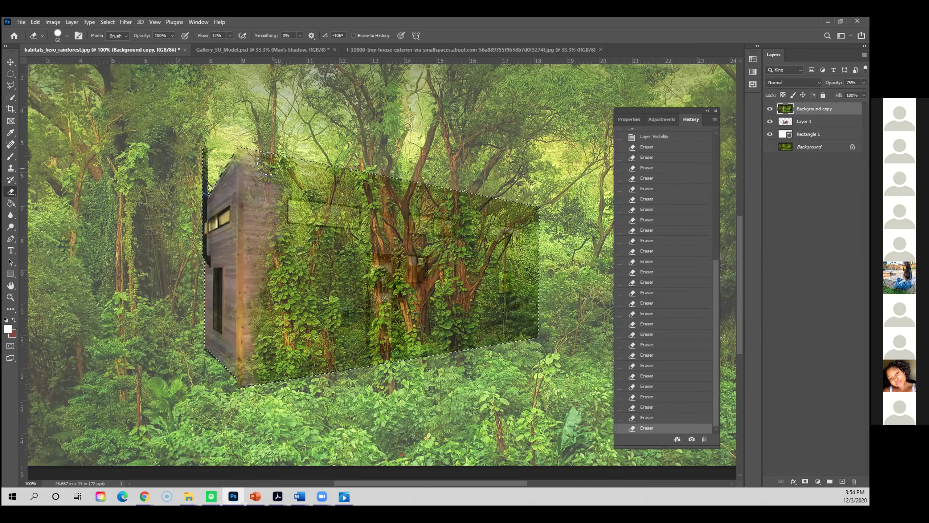
left_click(263, 162)
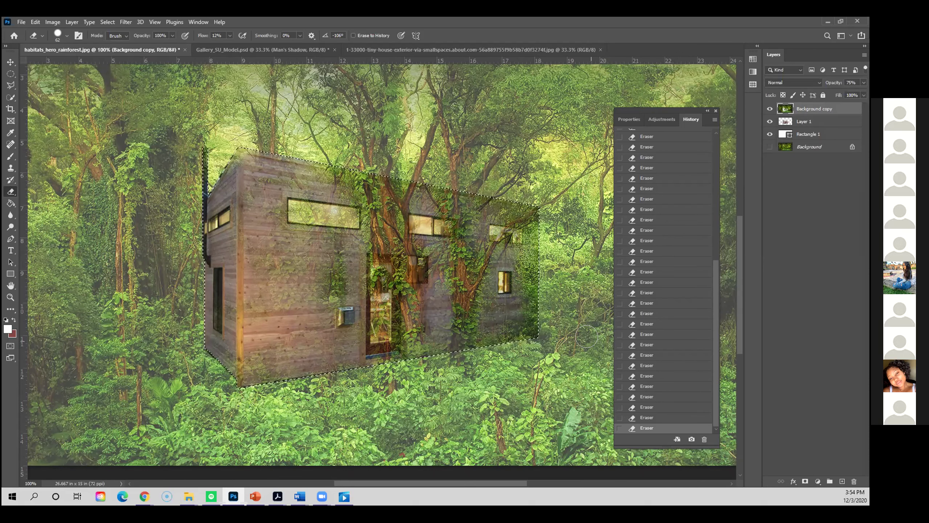
- Deselect the building and erase the remaining foliage over the front wall's siding and upper windows, keeping the tree trunks in front
key("ctrl+d")
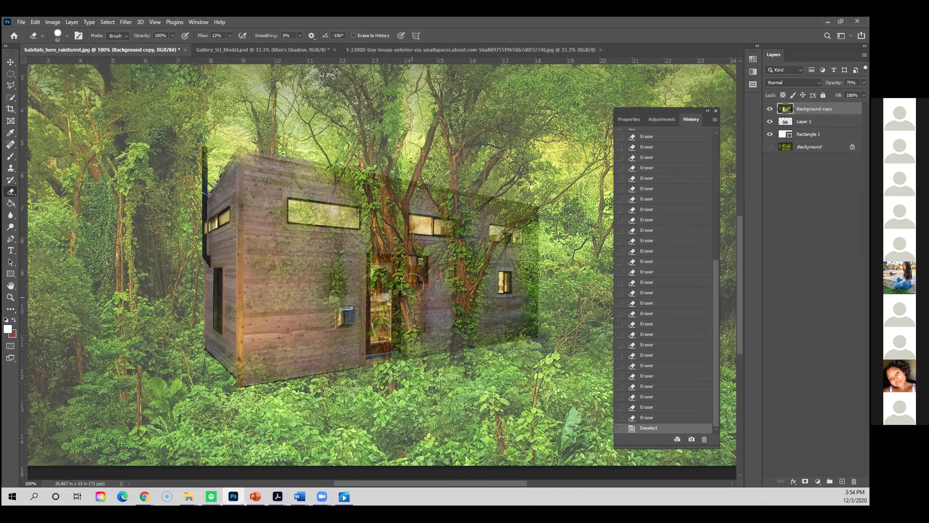
scroll(407, 293, "up", 5)
scroll(432, 255, "down", 3)
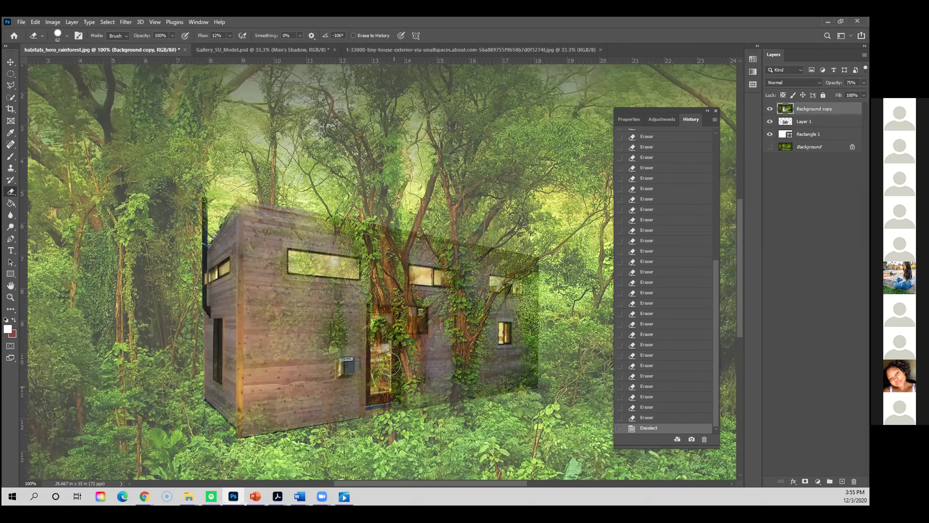
scroll(392, 339, "down", 3)
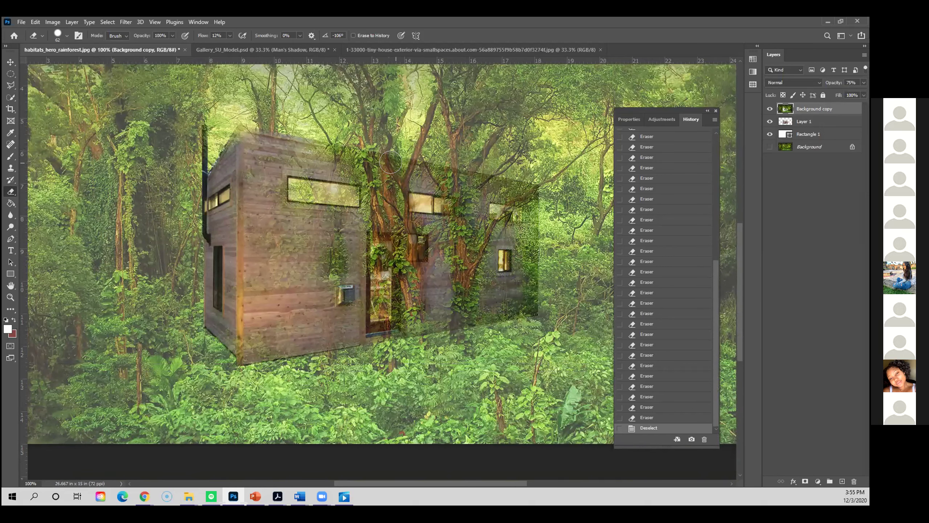
mouse_move(334, 220)
left_mouse_down()
mouse_move(343, 273)
mouse_move(332, 217)
mouse_move(343, 249)
left_mouse_up()
mouse_move(341, 187)
left_mouse_down()
mouse_move(351, 198)
mouse_move(312, 194)
left_mouse_up()
left_click_drag(322, 183, 292, 183)
mouse_move(264, 155)
left_mouse_down()
mouse_move(258, 189)
mouse_move(247, 163)
left_mouse_up()
mouse_move(260, 235)
left_mouse_down()
mouse_move(276, 168)
mouse_move(274, 241)
mouse_move(302, 217)
mouse_move(289, 190)
left_mouse_up()
mouse_move(234, 315)
left_mouse_down()
mouse_move(240, 337)
mouse_move(269, 319)
mouse_move(307, 234)
mouse_move(313, 300)
left_mouse_up()
left_click_drag(320, 190, 326, 236)
mouse_move(331, 272)
left_mouse_down()
mouse_move(320, 315)
mouse_move(322, 289)
mouse_move(311, 327)
mouse_move(292, 330)
mouse_move(421, 304)
mouse_move(440, 290)
mouse_move(516, 293)
mouse_move(510, 209)
mouse_move(444, 188)
left_mouse_up()
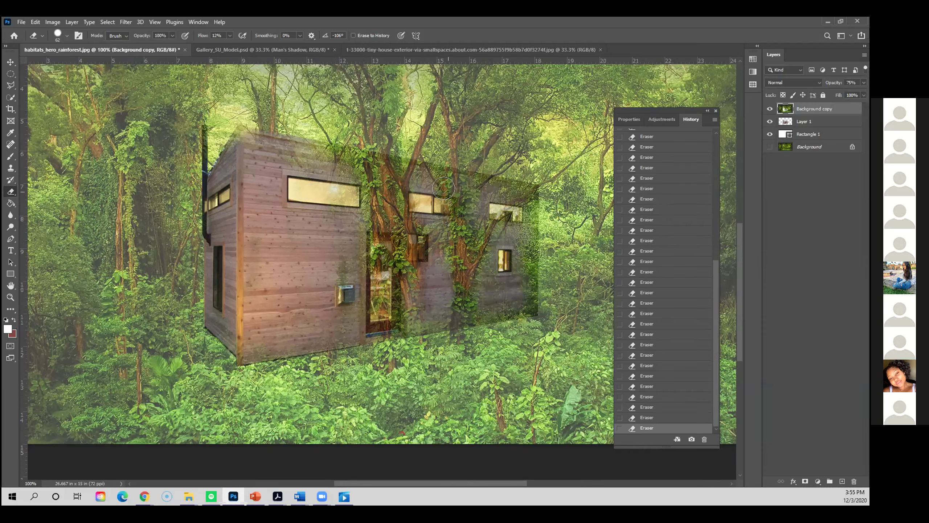
- Try erasing the background around the chimney pipe without a selection, and undo those strokes
mouse_move(217, 200)
left_mouse_down()
mouse_move(205, 140)
mouse_move(207, 202)
mouse_move(201, 162)
left_mouse_up()
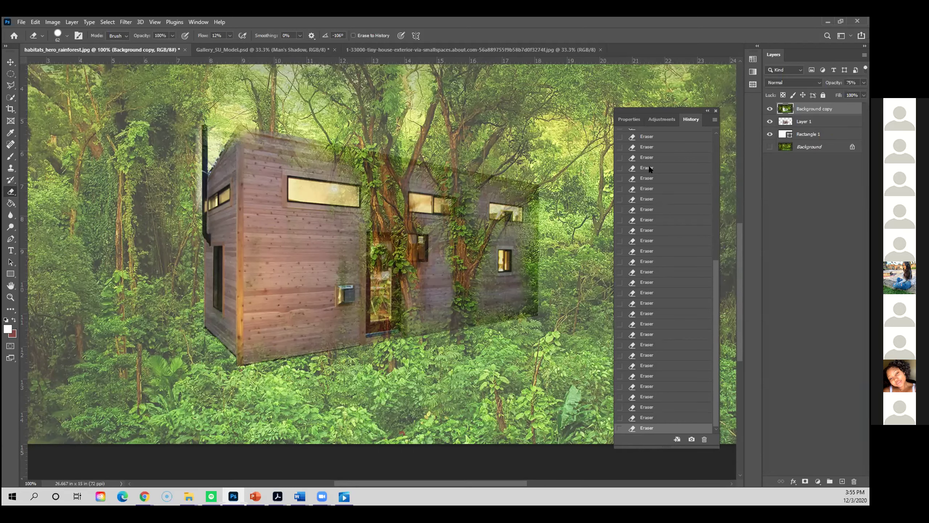
mouse_move(192, 136)
left_mouse_down()
mouse_move(195, 201)
mouse_move(208, 132)
mouse_move(194, 164)
mouse_move(195, 187)
mouse_move(201, 131)
mouse_move(195, 214)
mouse_move(201, 163)
left_mouse_up()
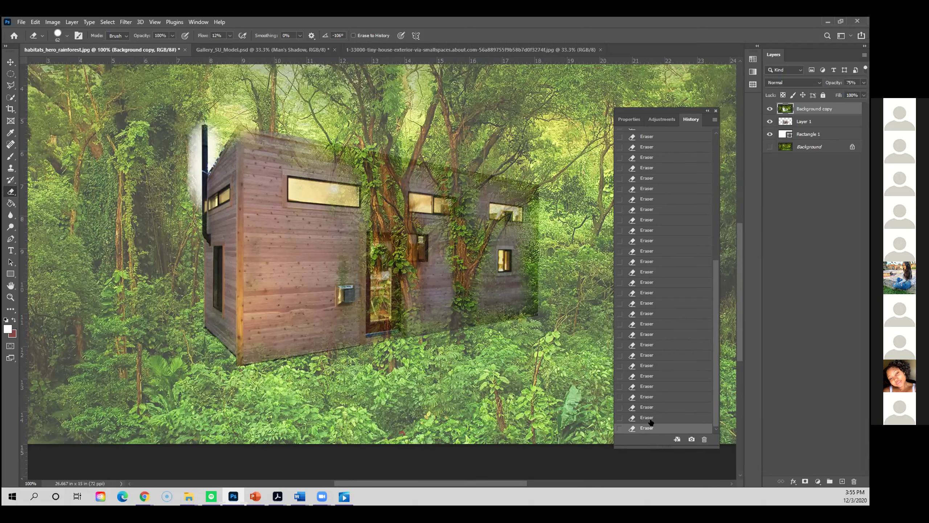
key("ctrl+z")
key("ctrl+z")
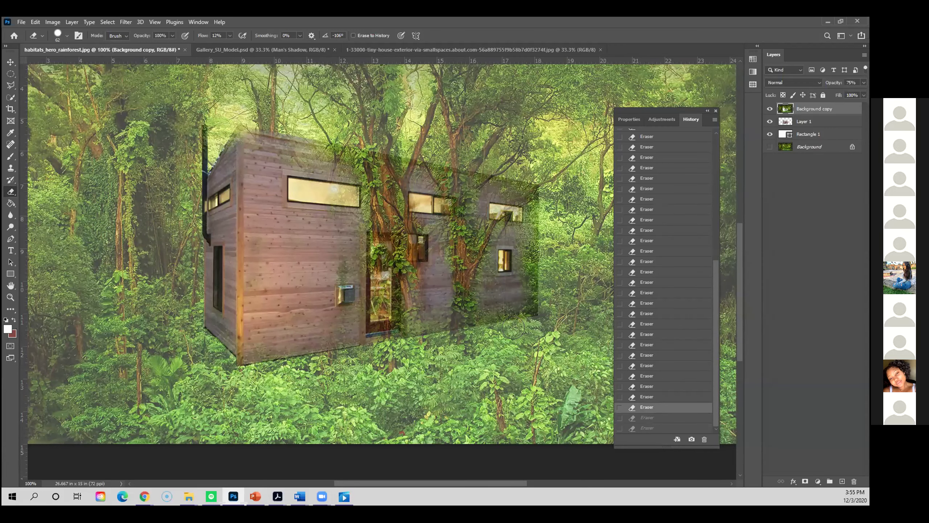
- Move Background copy below Layer 1 to compare the unblended building, and restore the original layer order
scroll(516, 293, "up", 5)
scroll(516, 296, "up", 2)
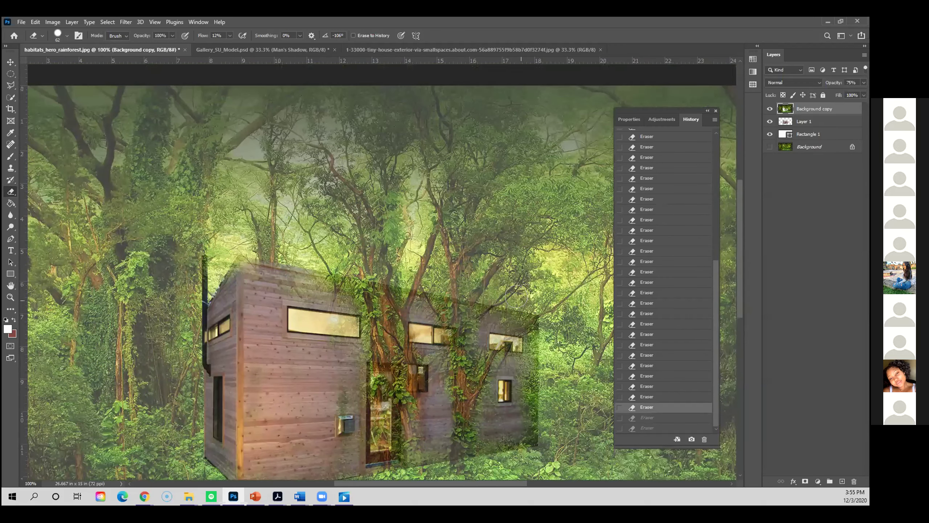
scroll(516, 296, "down", 1)
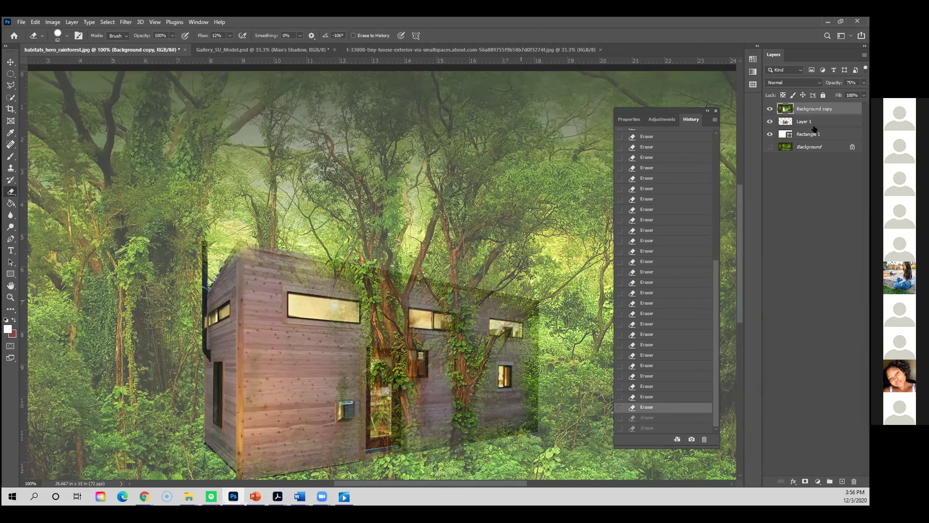
left_click_drag(815, 110, 815, 127)
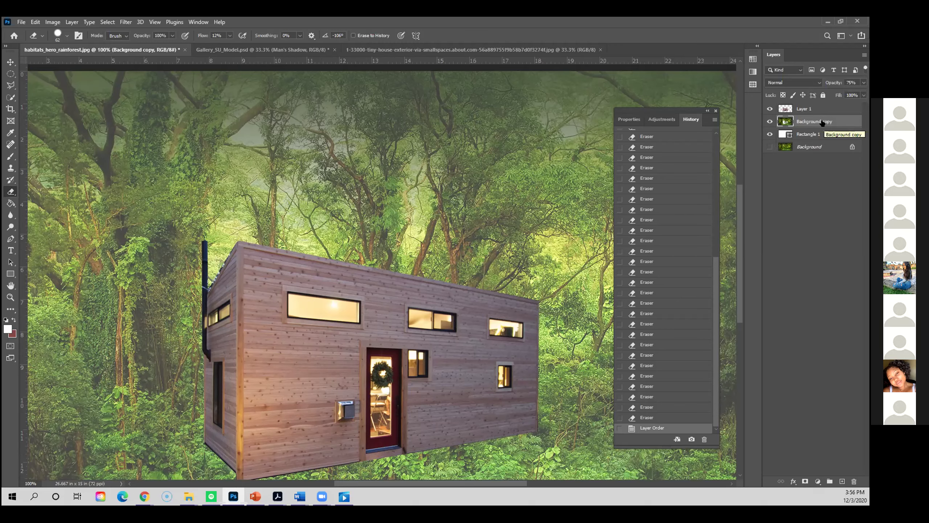
scroll(508, 321, "down", 5)
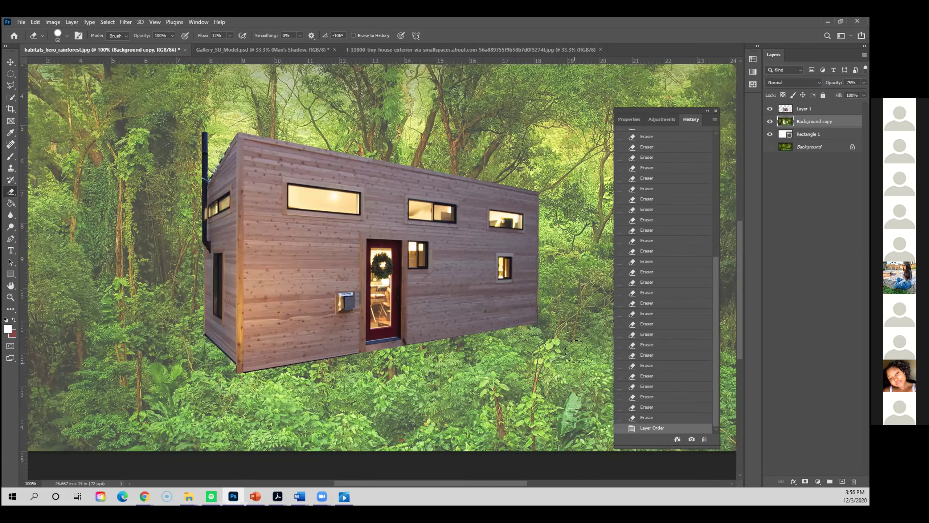
left_click_drag(807, 110, 810, 128)
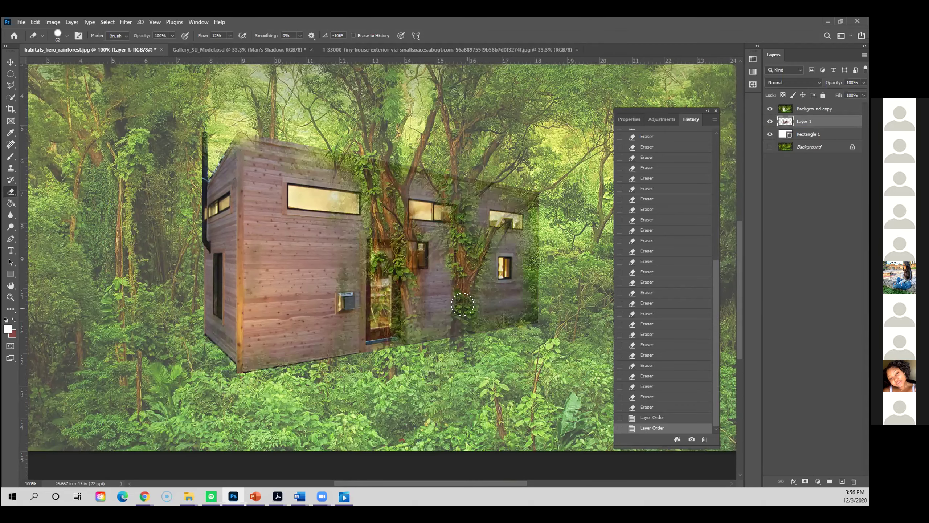
- Erase lightly over the building's right end around the small window on Layer 1 at 12% flow
scroll(404, 333, "up", 5)
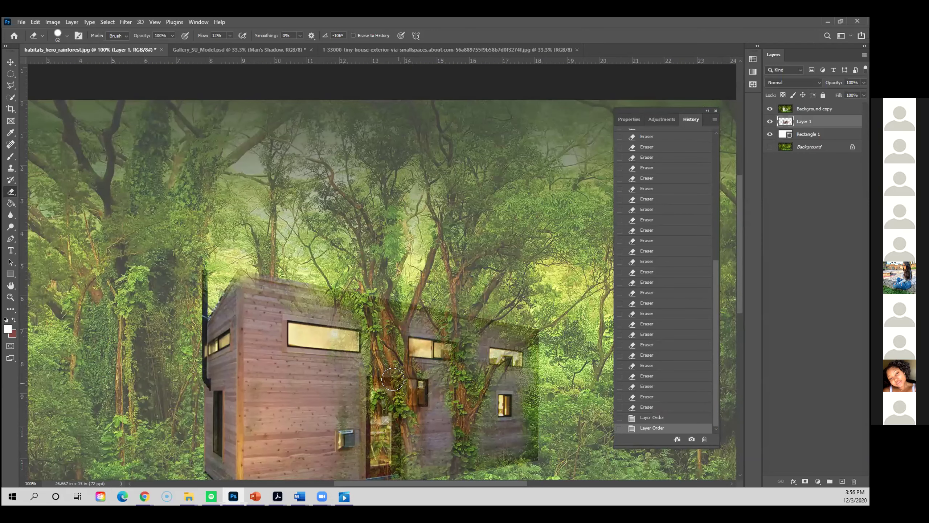
scroll(392, 379, "down", 2)
scroll(392, 380, "down", 2)
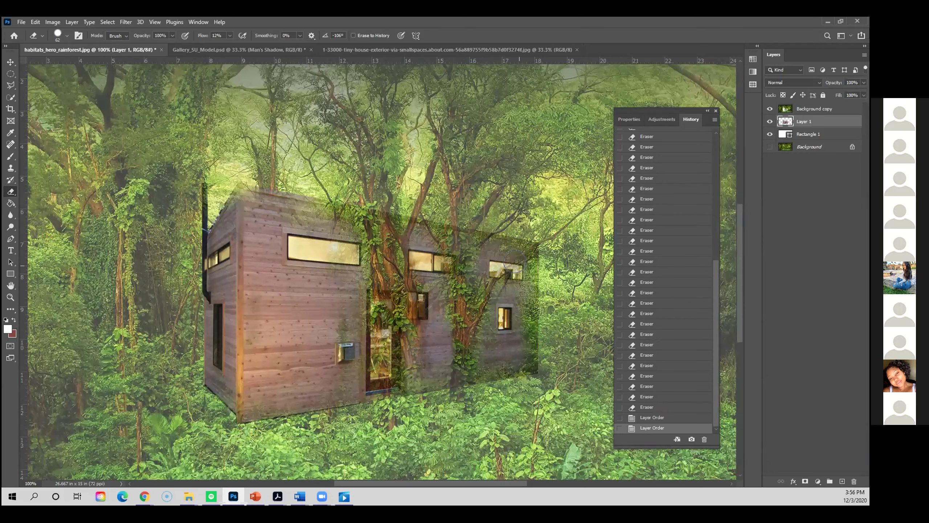
left_click_drag(512, 261, 513, 330)
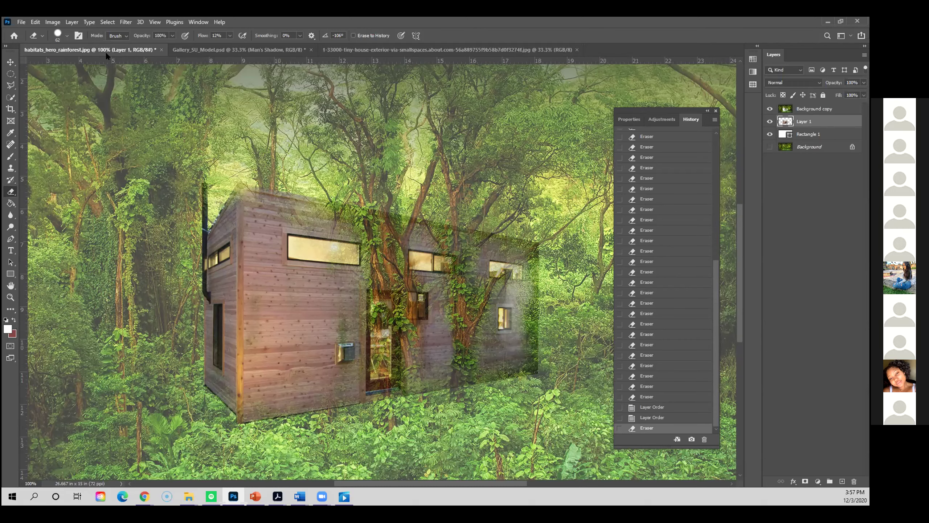
- Switch to the Gallery_SU_Model.psd document to view the whole scene, and check the course modules page in Chrome
left_click(202, 46)
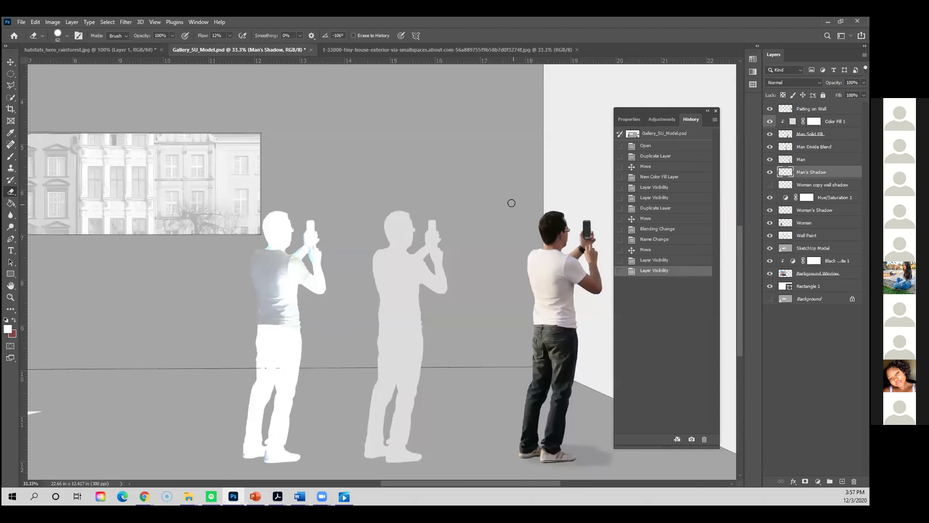
key("ctrl+minus")
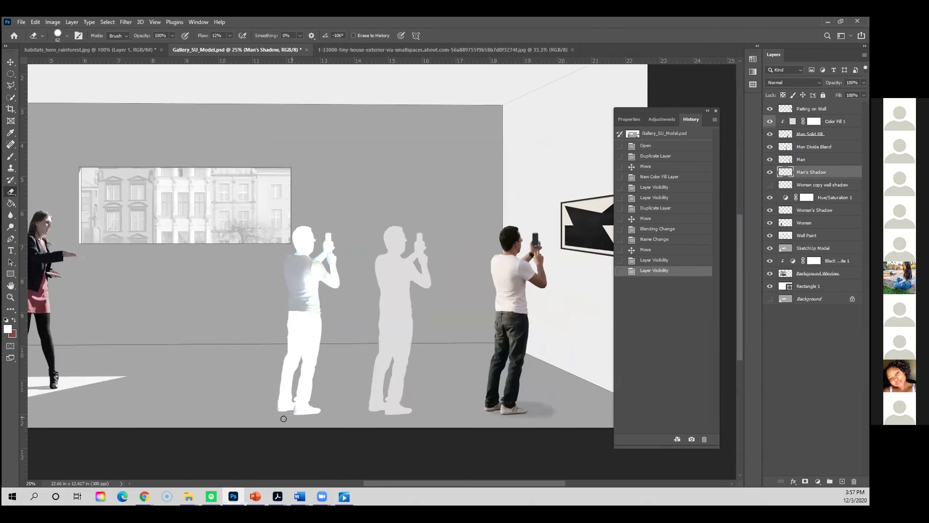
mouse_move(278, 497)
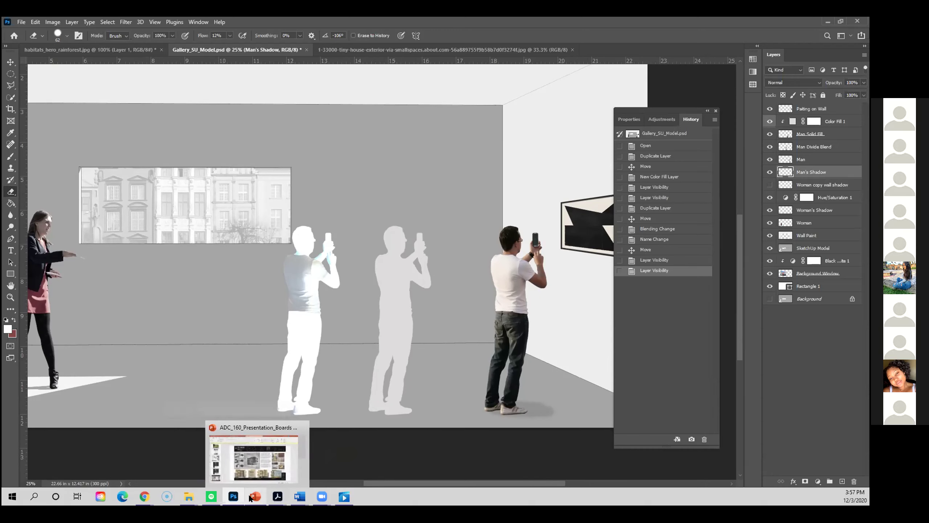
mouse_move(146, 497)
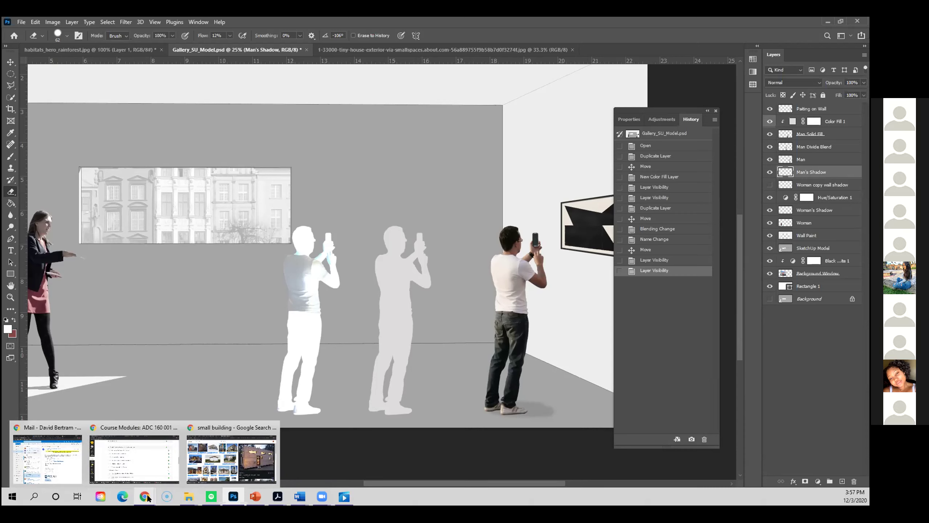
left_click(135, 459)
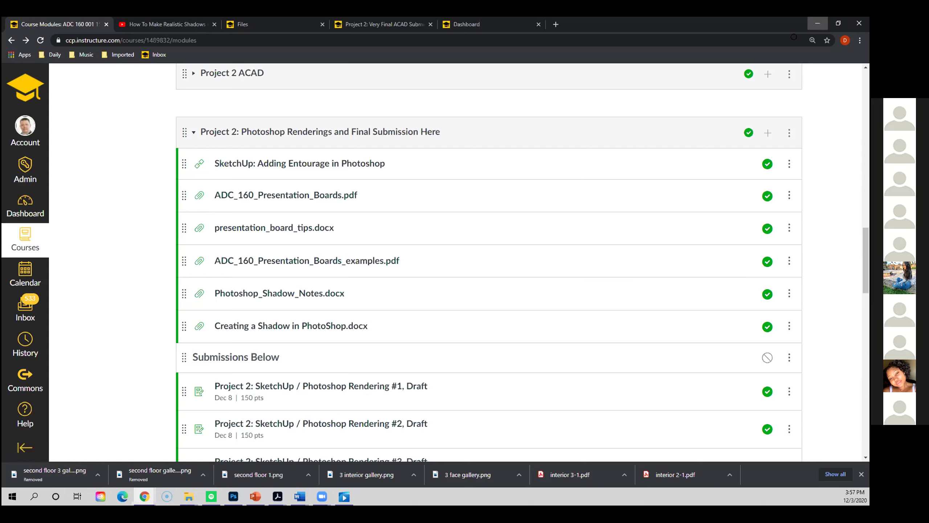
left_click(818, 24)
key("ctrl+minus")
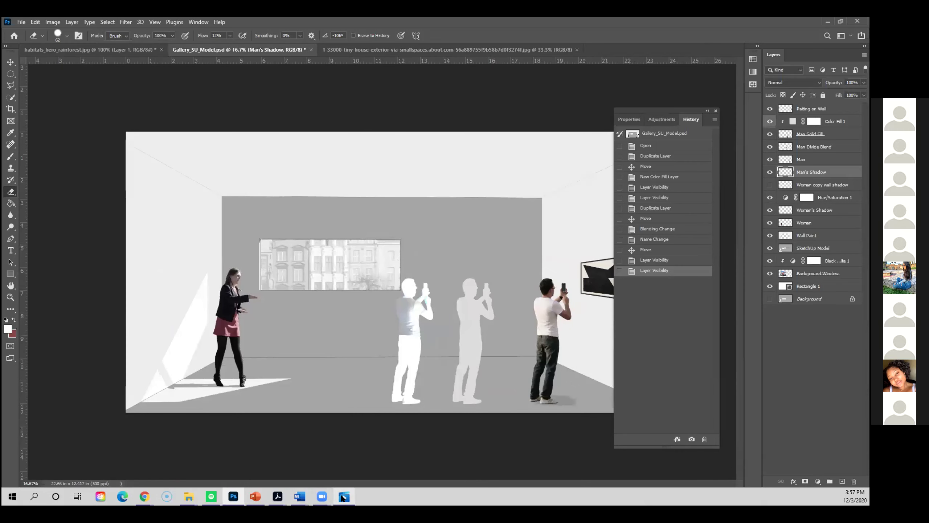
- Switch to Movies & TV and skim the SketchUp_Photoshop video from the SketchUp export to the Image Size section
mouse_move(343, 499)
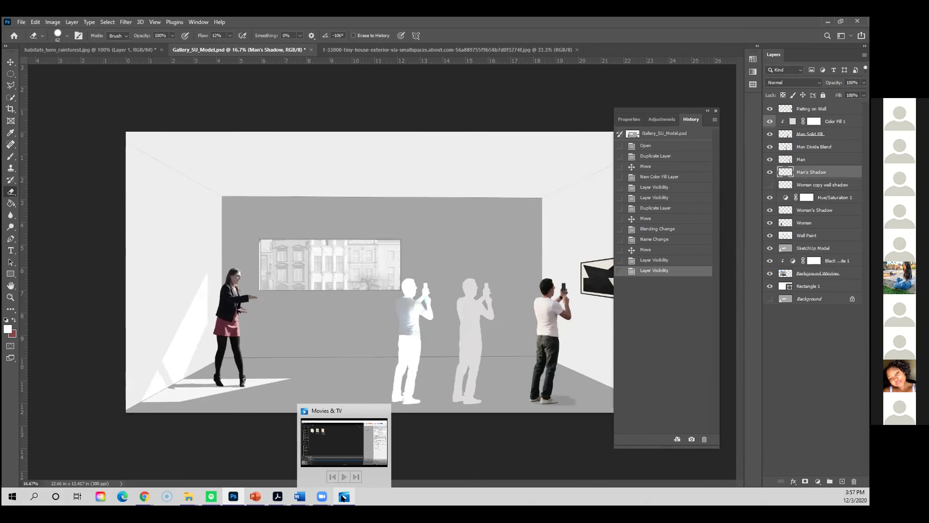
left_click(343, 497)
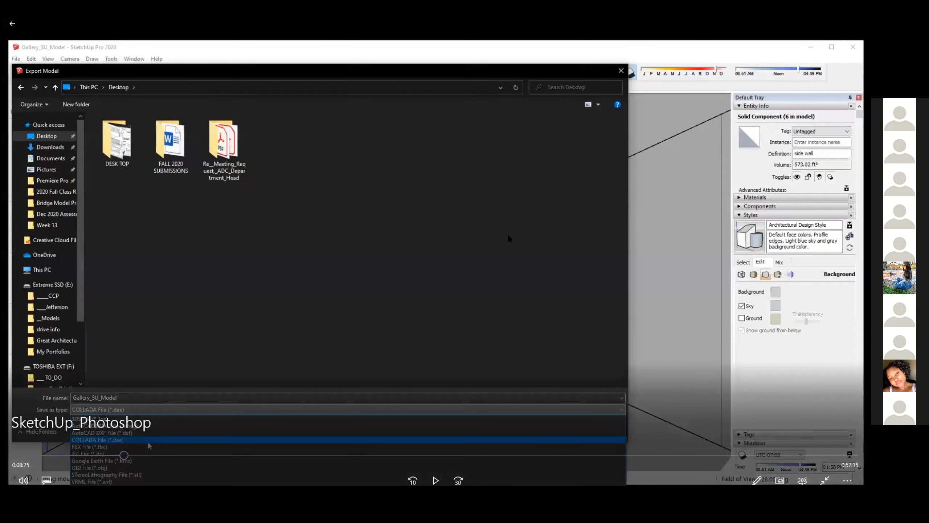
left_click_drag(124, 455, 113, 455)
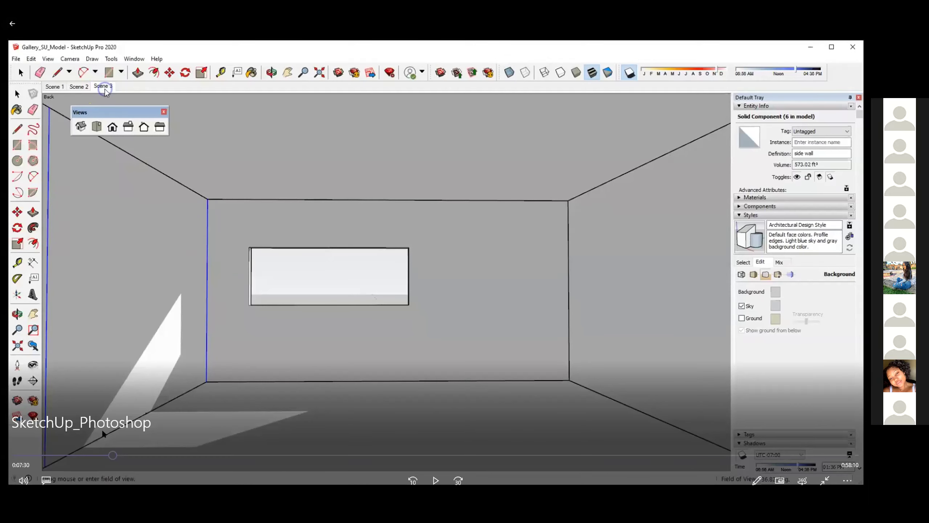
mouse_move(106, 455)
left_mouse_down()
mouse_move(37, 456)
mouse_move(139, 462)
left_mouse_up()
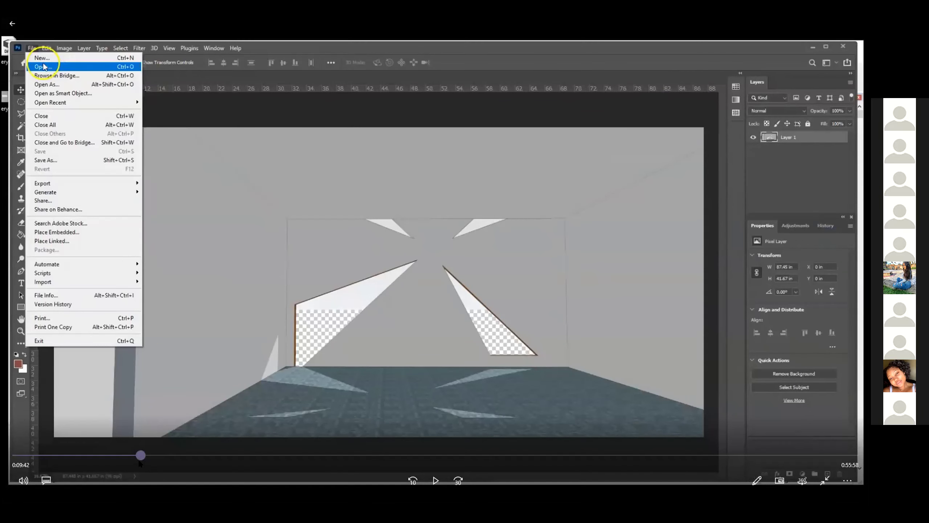
left_click_drag(139, 463, 148, 463)
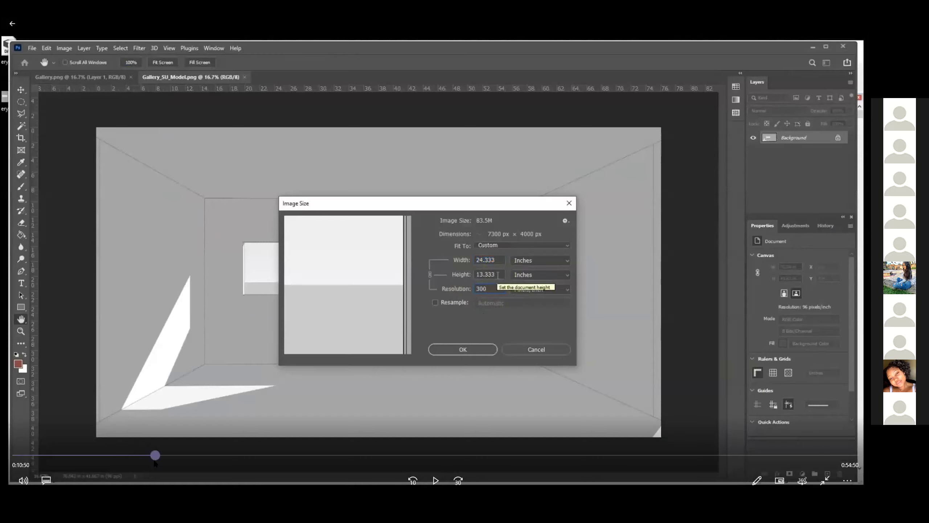
- Skim ahead in the video through the background and artwork searches, the image size checks and the woman cutout
left_click_drag(149, 464, 205, 463)
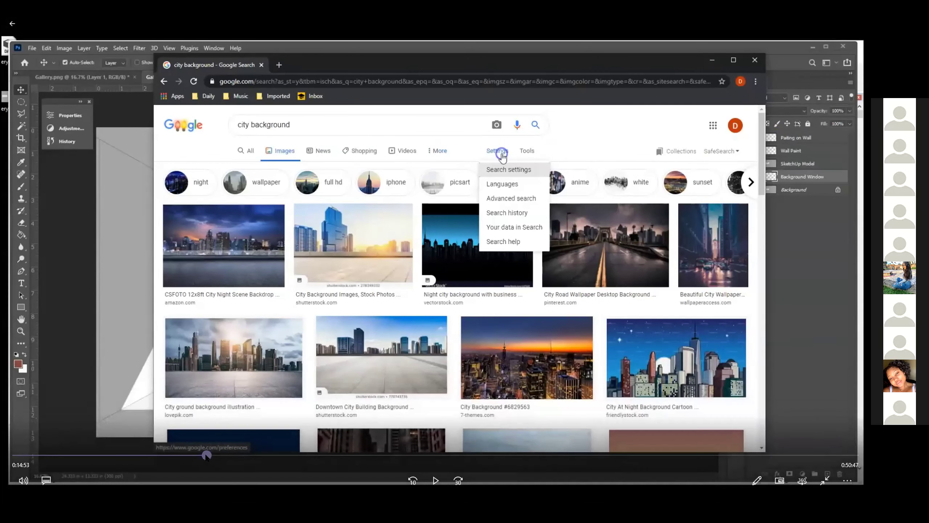
left_click_drag(207, 455, 237, 455)
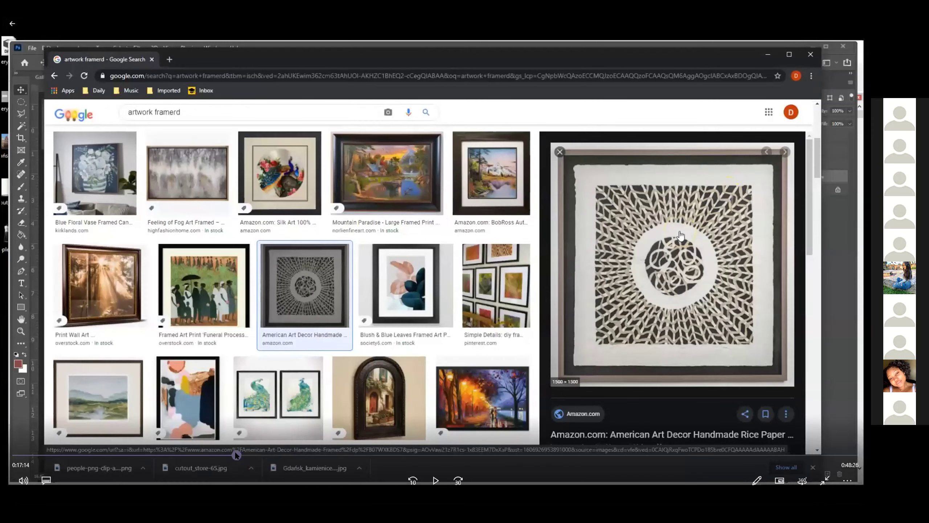
left_click_drag(237, 455, 250, 455)
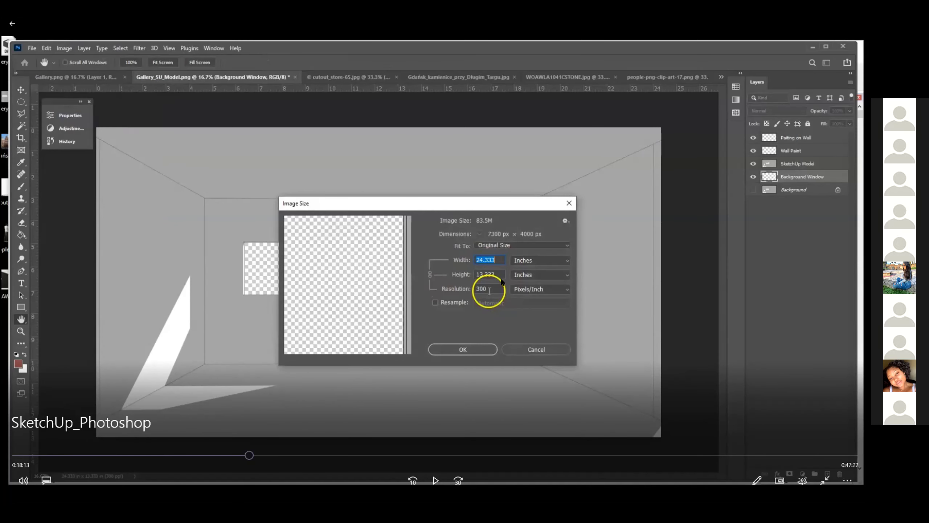
left_click_drag(249, 454, 256, 455)
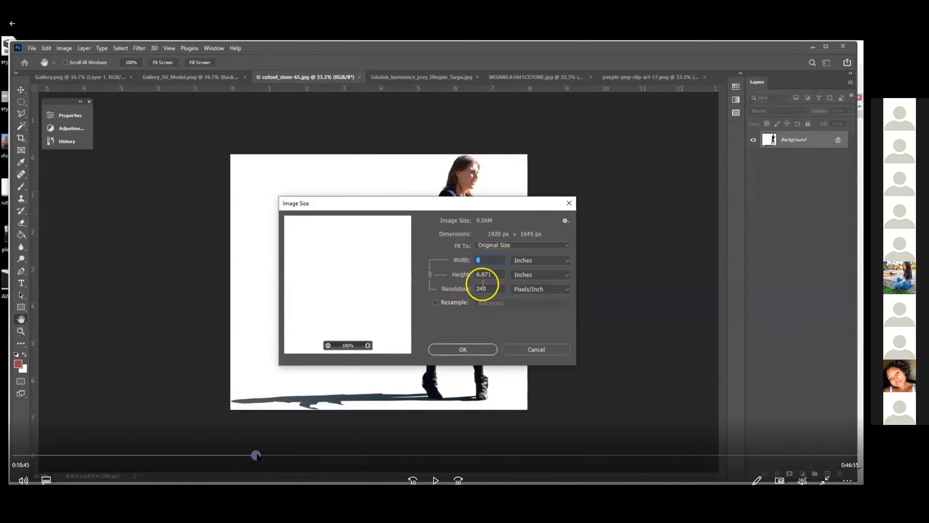
left_click_drag(256, 455, 268, 455)
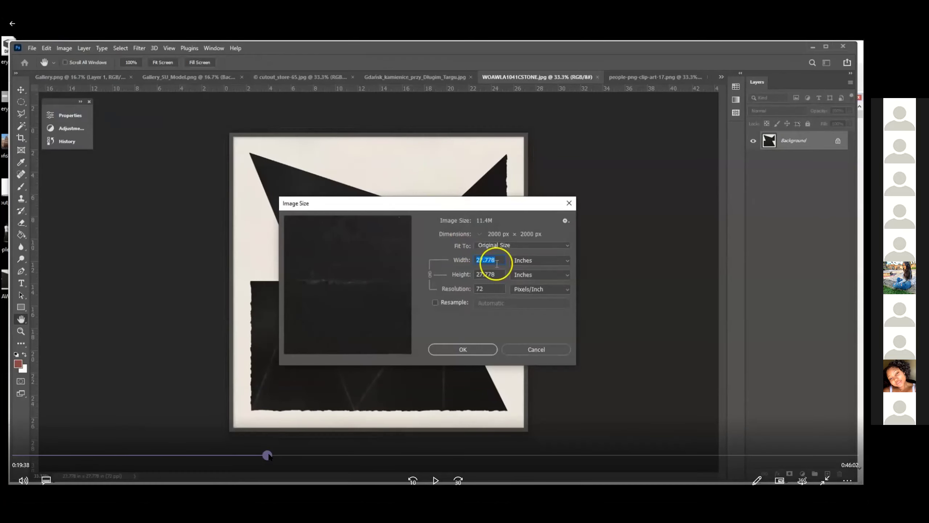
left_click_drag(267, 455, 290, 455)
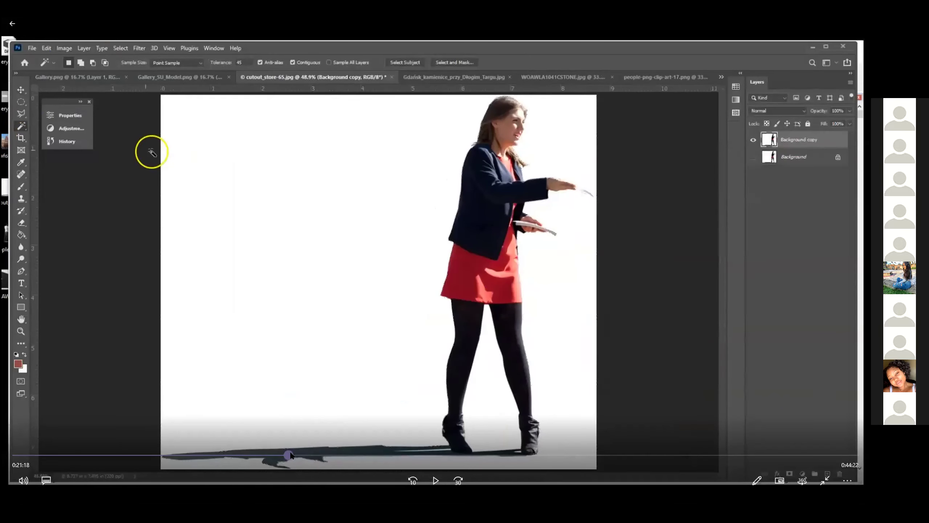